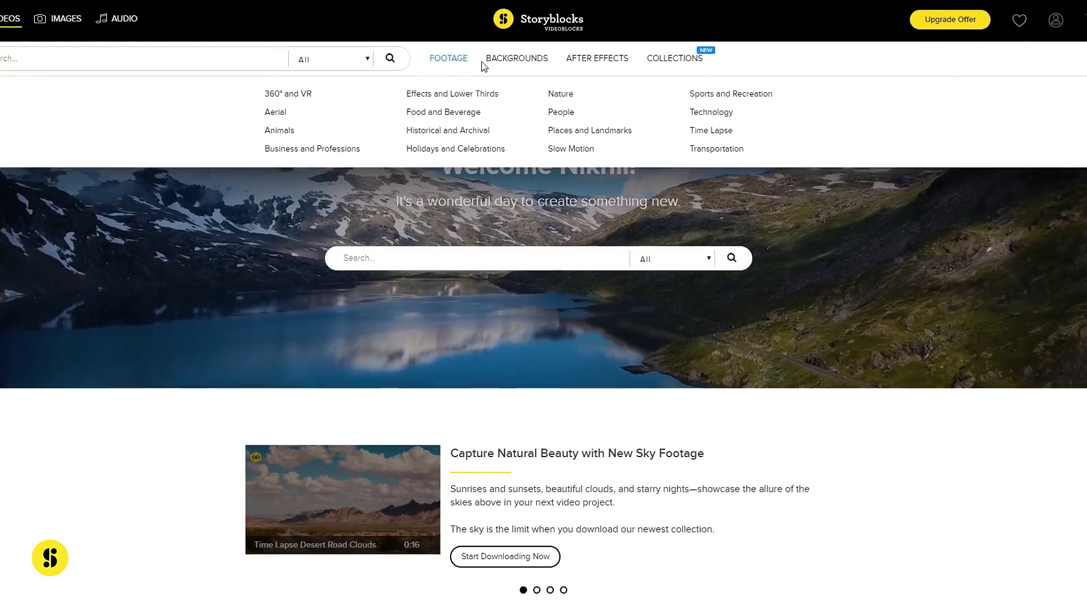
Search the Storyblocks video library for 'statue of liberty' using the search suggestion
mouse_move(594, 62)
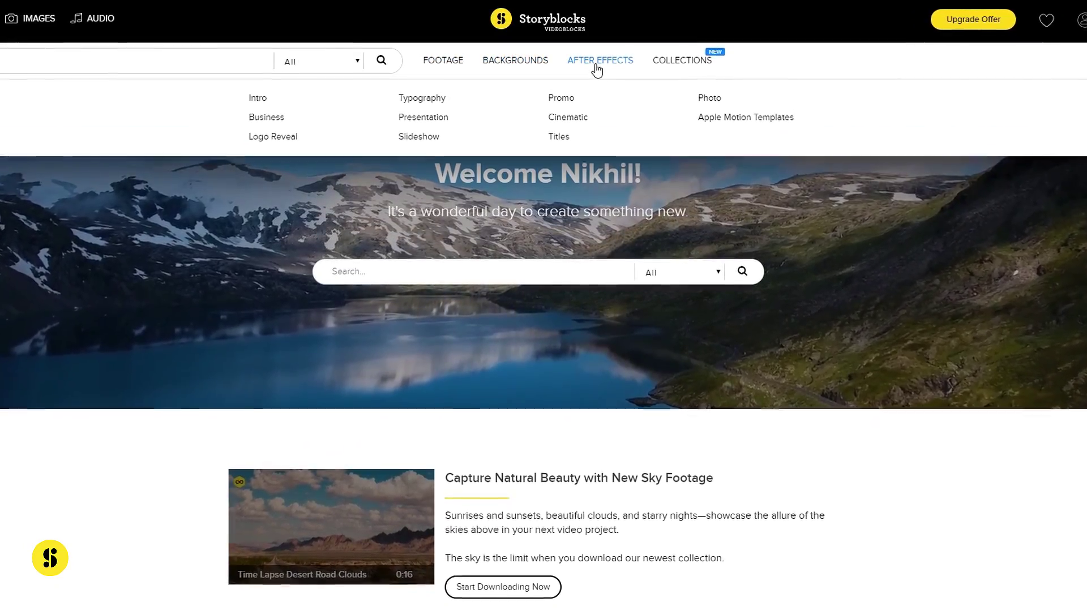
mouse_move(682, 63)
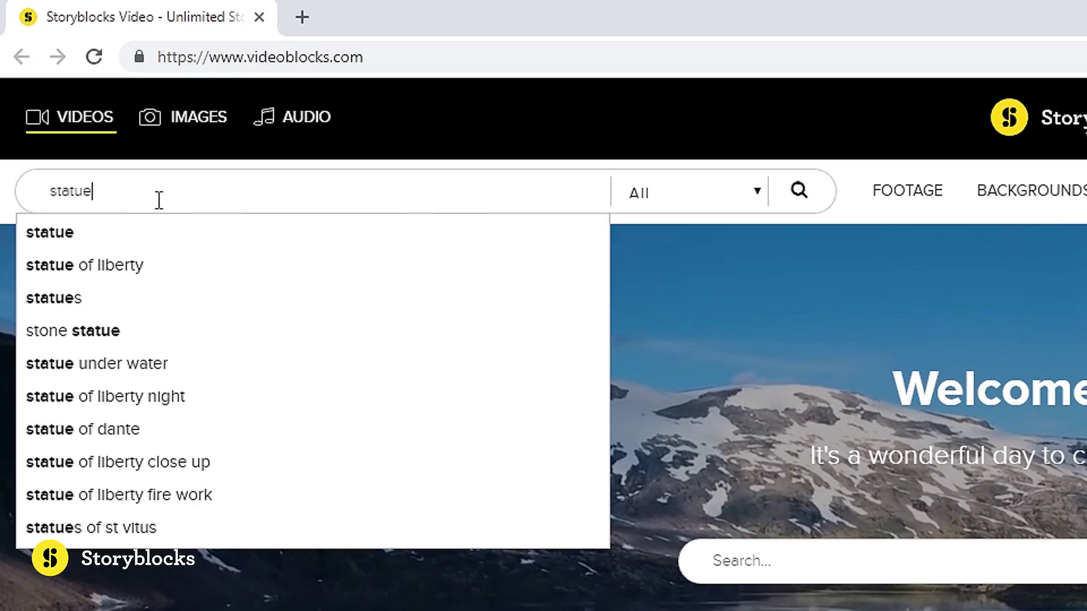
click(129, 264)
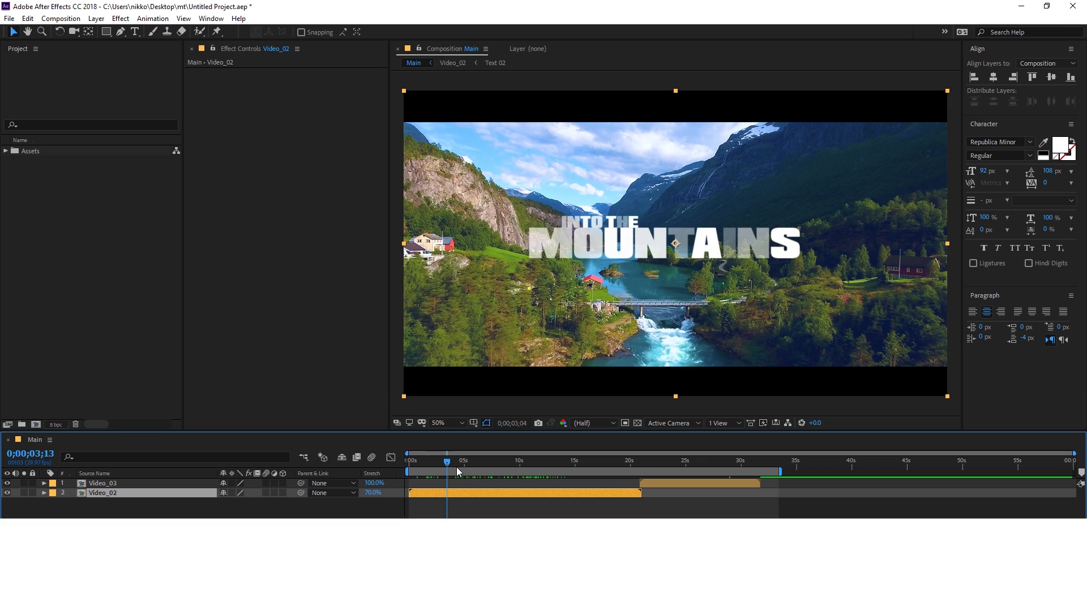
Create a composition named Main using HDTV 1080 29.97 at 1920×1080, 30 seconds long
drag(471, 462, 508, 466)
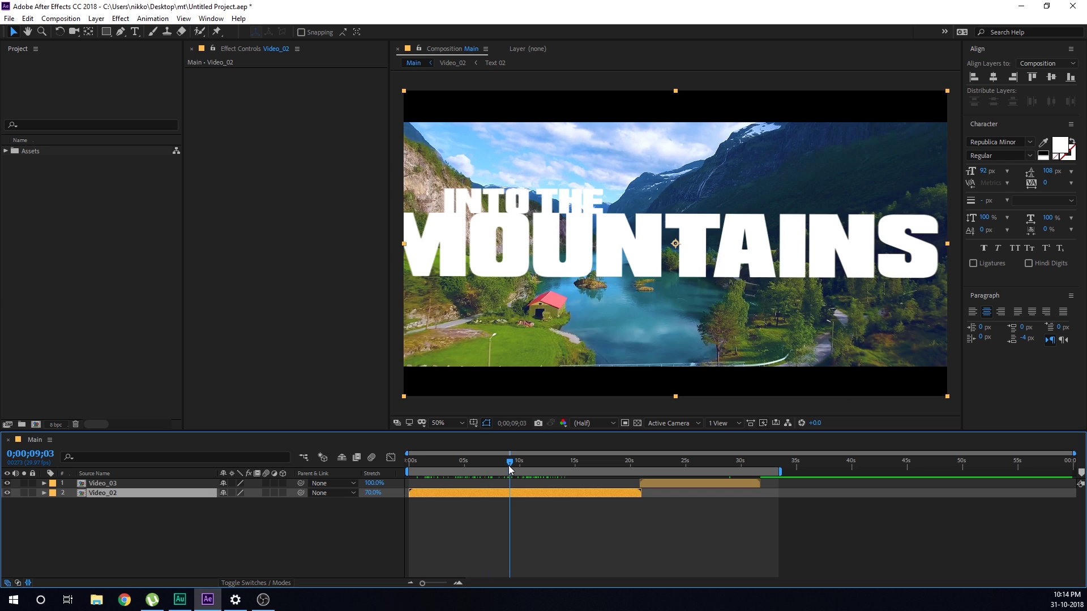
click(102, 291)
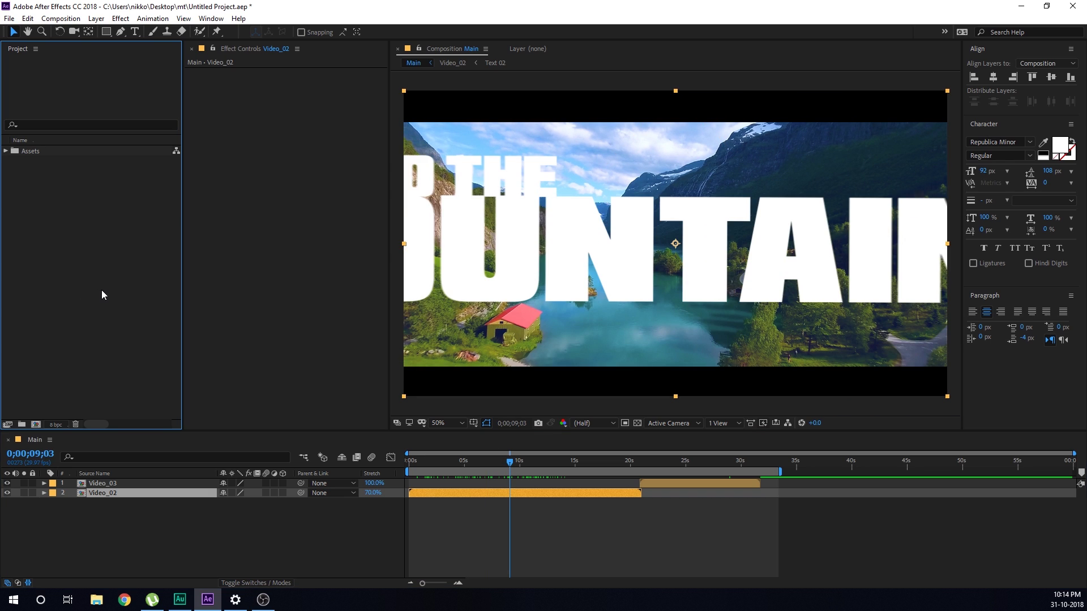
click(35, 424)
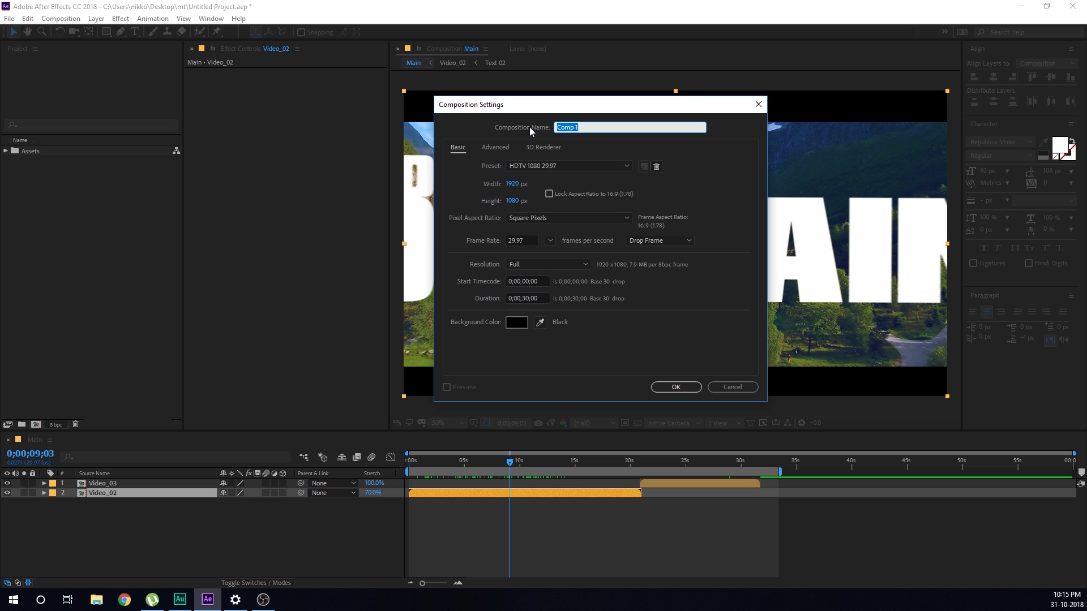
text(Main)
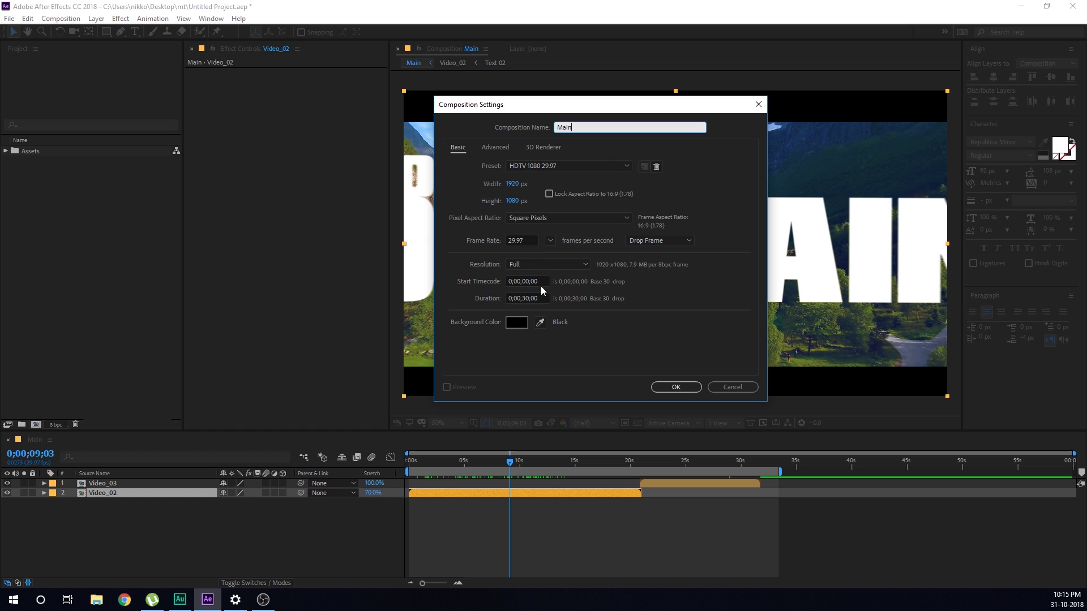
click(675, 388)
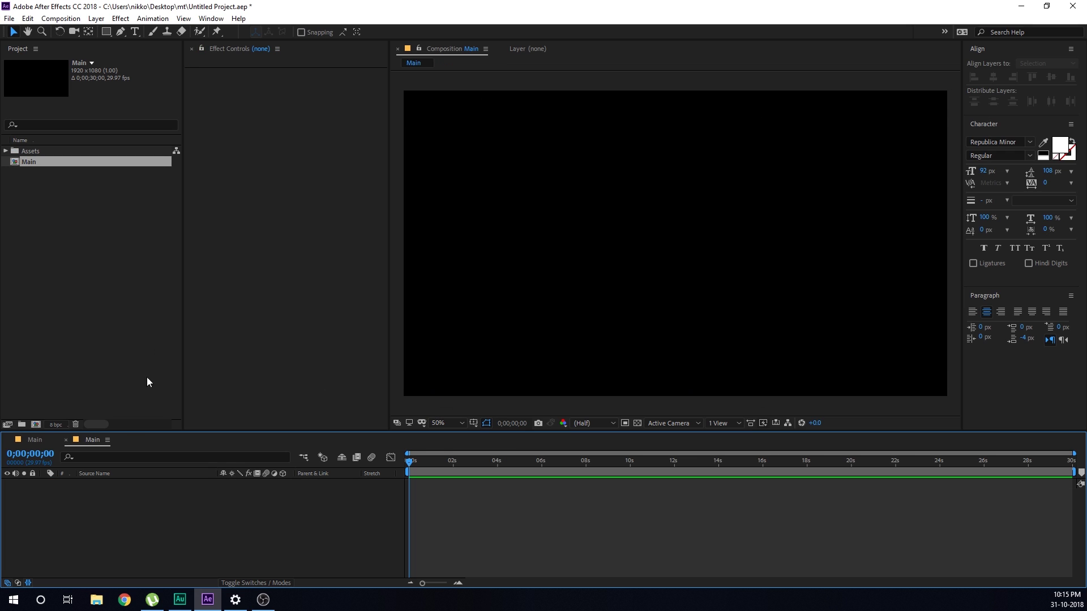
Add Video_01 from Assets to the Main timeline and apply 3D Camera Tracker to it
click(7, 151)
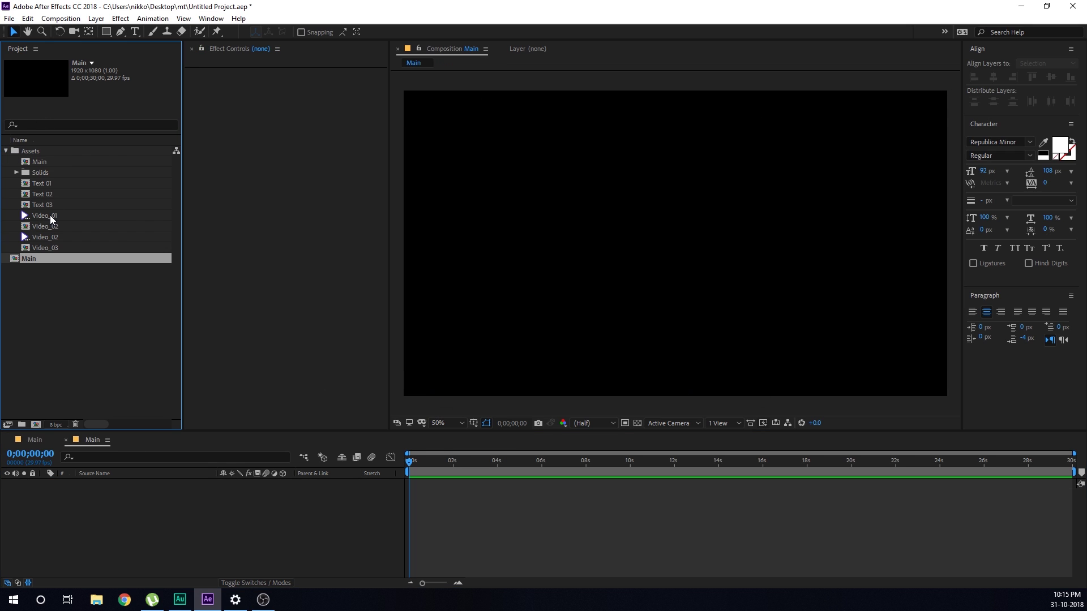
drag(50, 215, 223, 501)
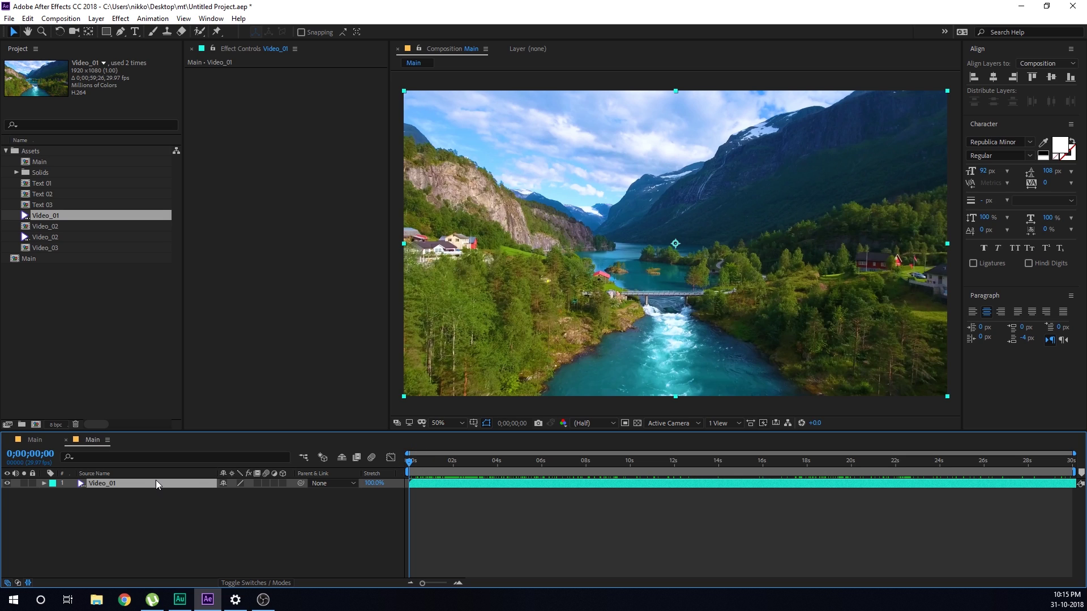
key(ctrl+space)
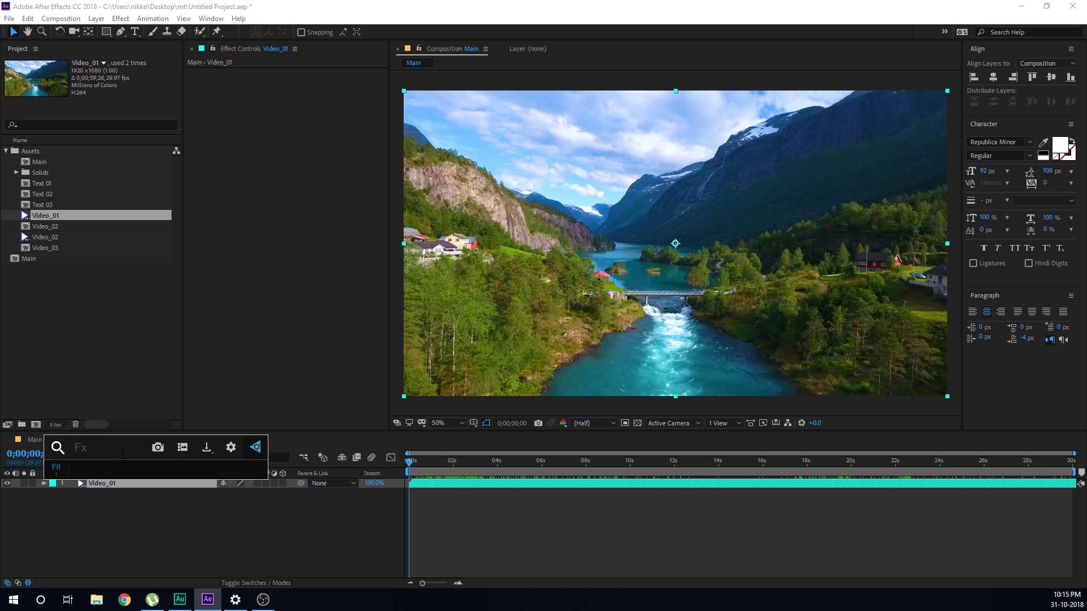
text(3d)
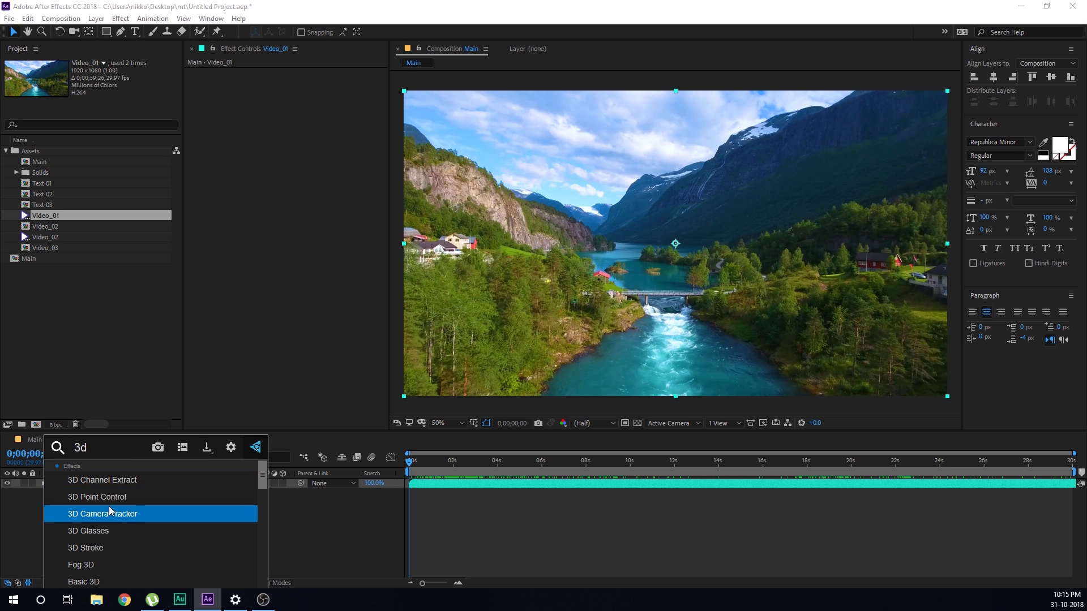
click(103, 513)
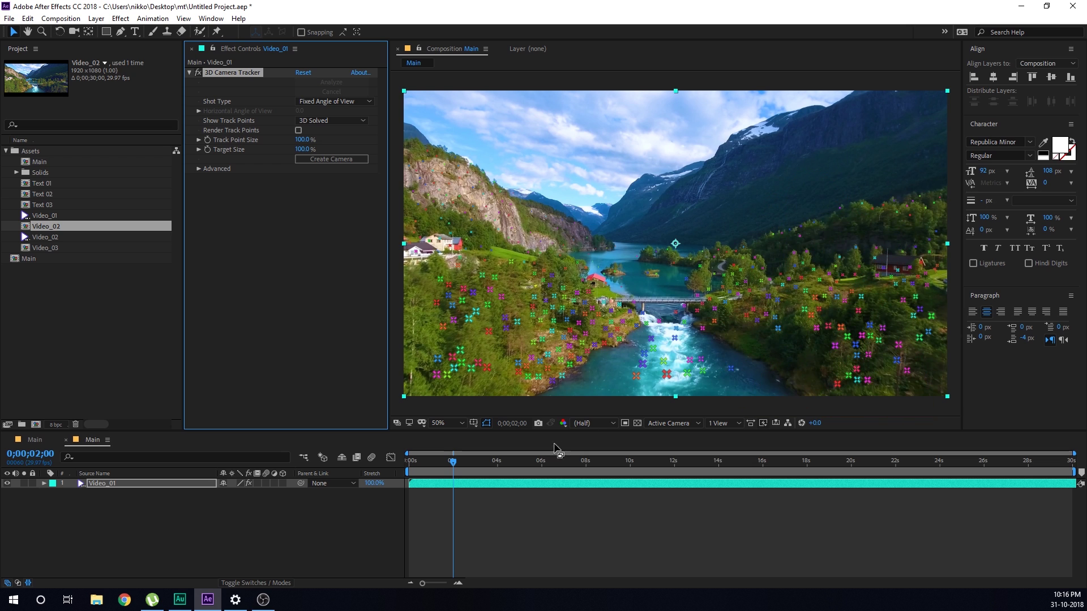
Select the solved track points around the bridge and create a Track Null and Camera from them
click(568, 461)
drag(588, 461, 406, 470)
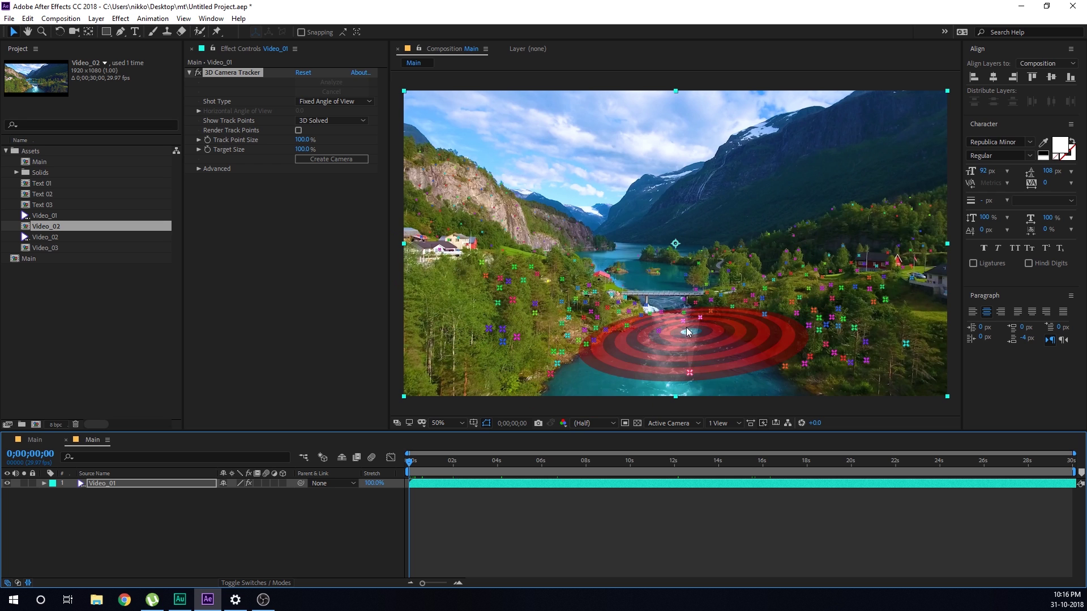
mouse_move(565, 468)
mouse_down()
mouse_move(611, 463)
mouse_move(582, 463)
mouse_up()
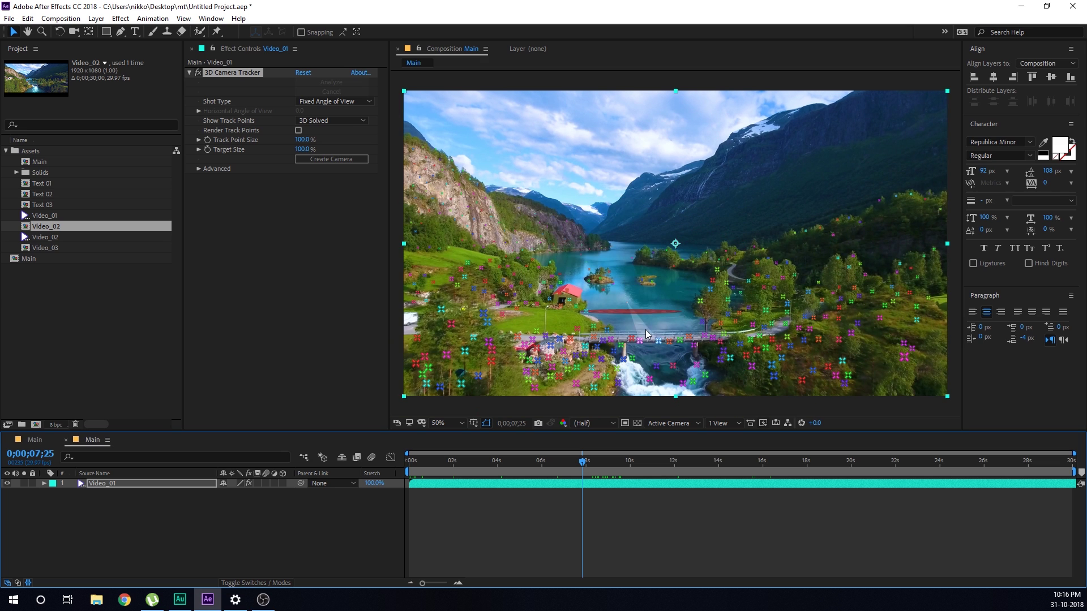
mouse_move(627, 323)
mouse_down()
mouse_move(597, 362)
mouse_move(637, 377)
mouse_move(694, 365)
mouse_move(687, 330)
mouse_up()
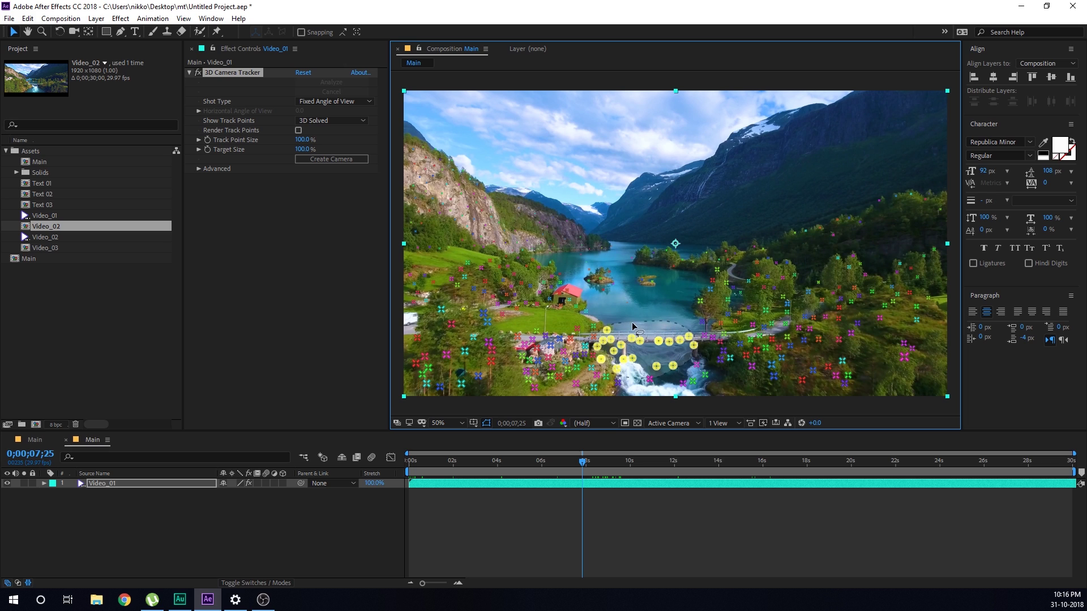
drag(611, 325, 611, 325)
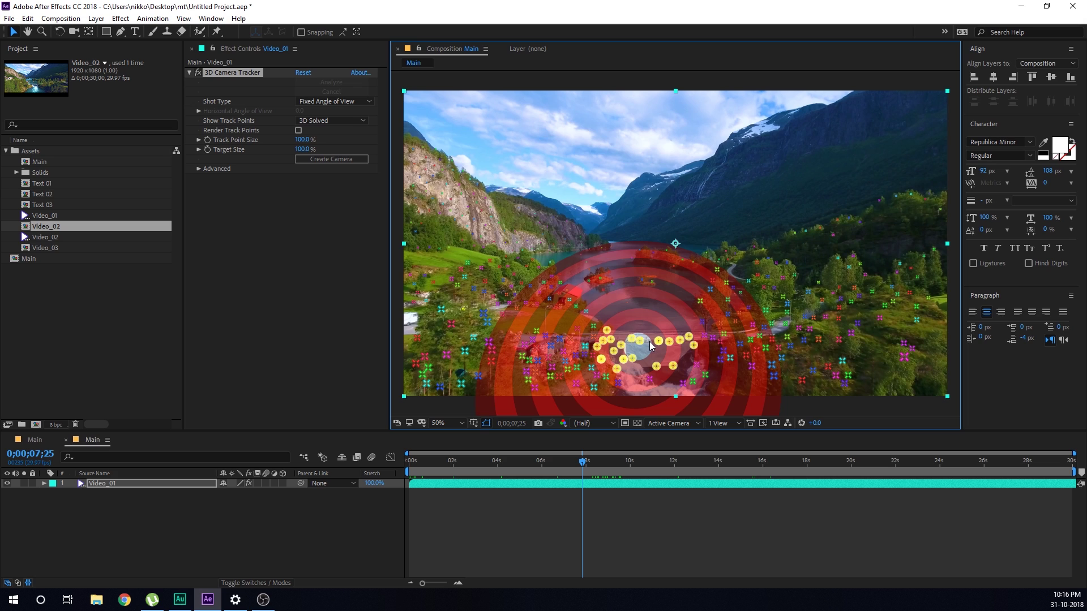
right_click(650, 345)
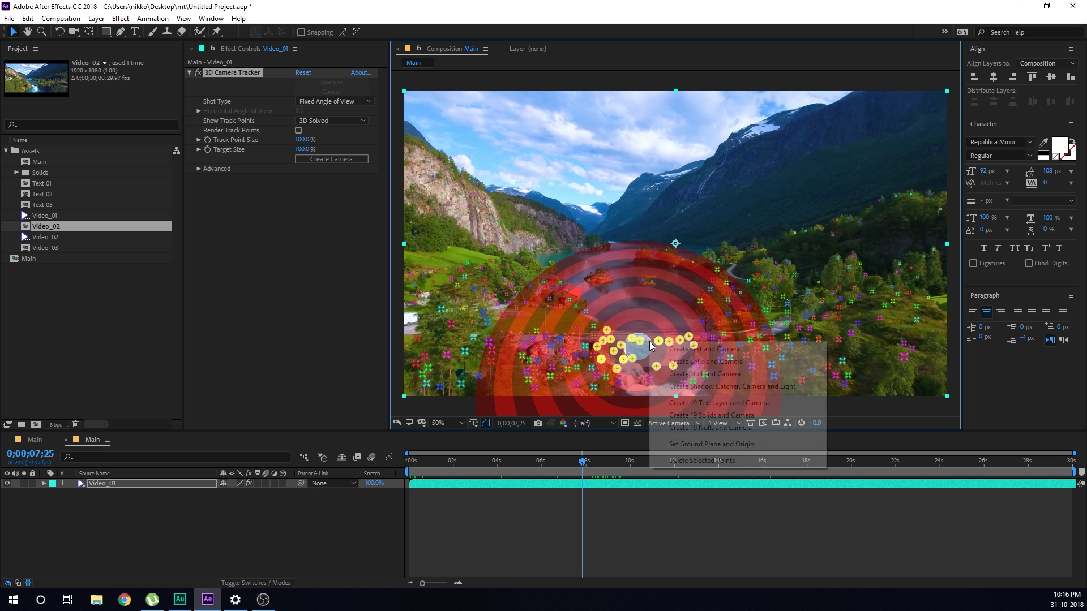
click(704, 375)
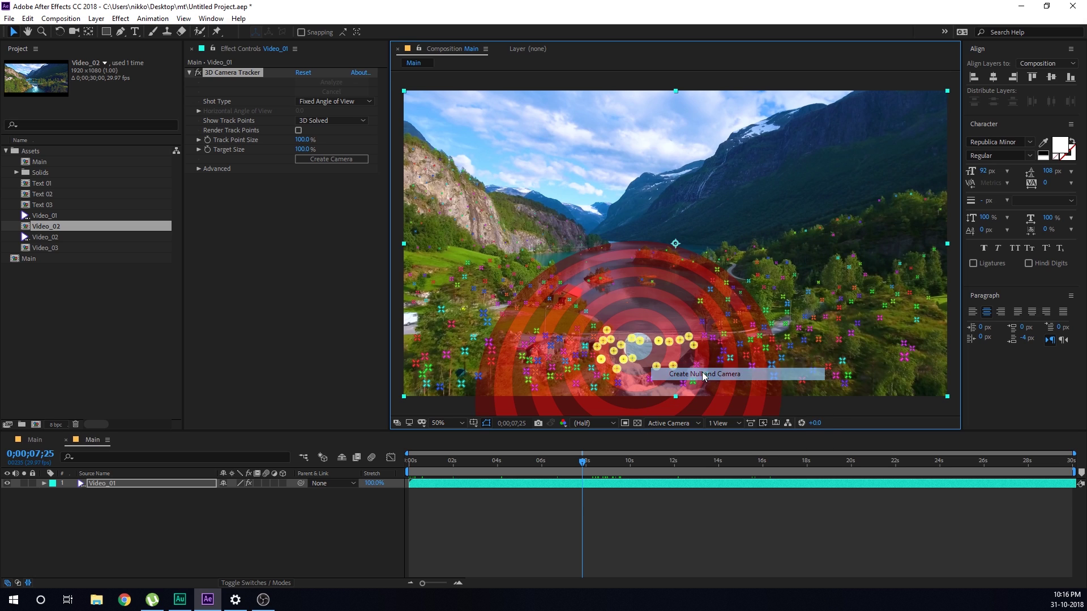
click(481, 536)
mouse_move(477, 460)
mouse_down()
mouse_move(555, 474)
mouse_move(485, 477)
mouse_up()
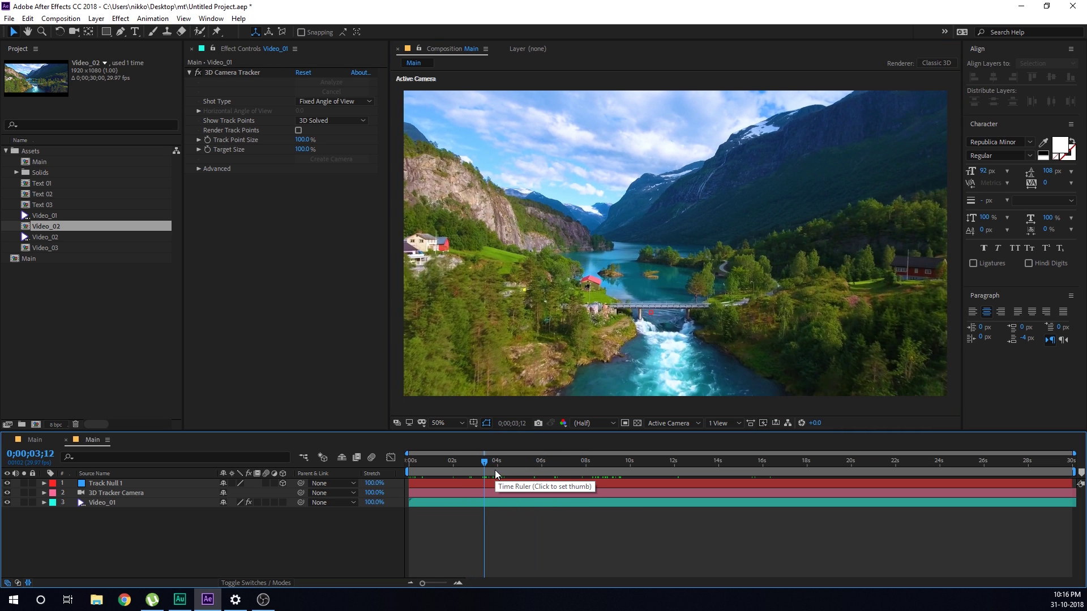
Add an 'into the' text layer above the valley and set it to all caps
click(135, 31)
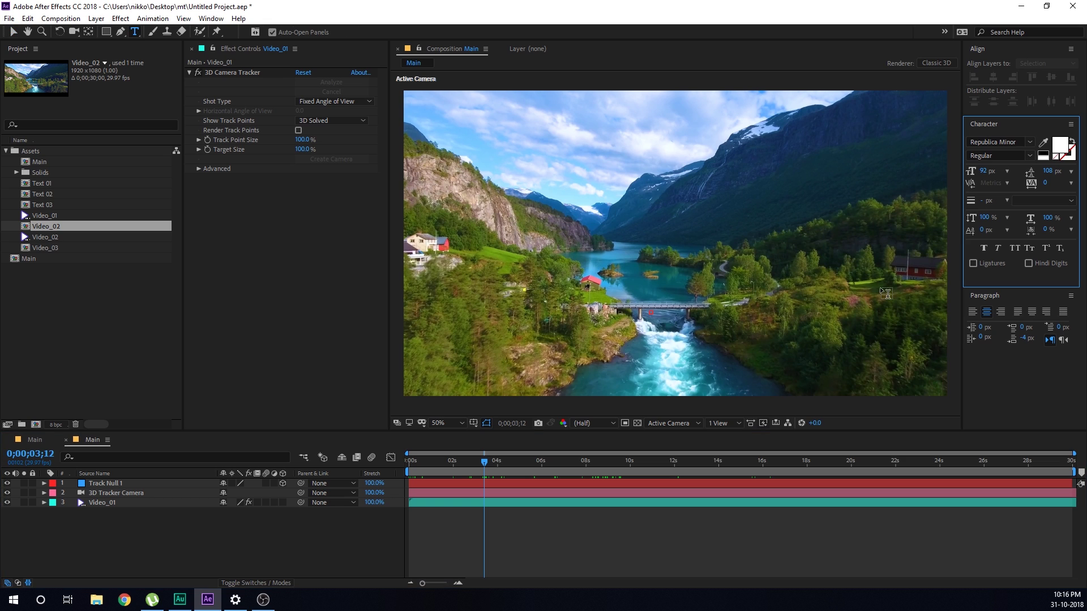
drag(443, 462, 408, 462)
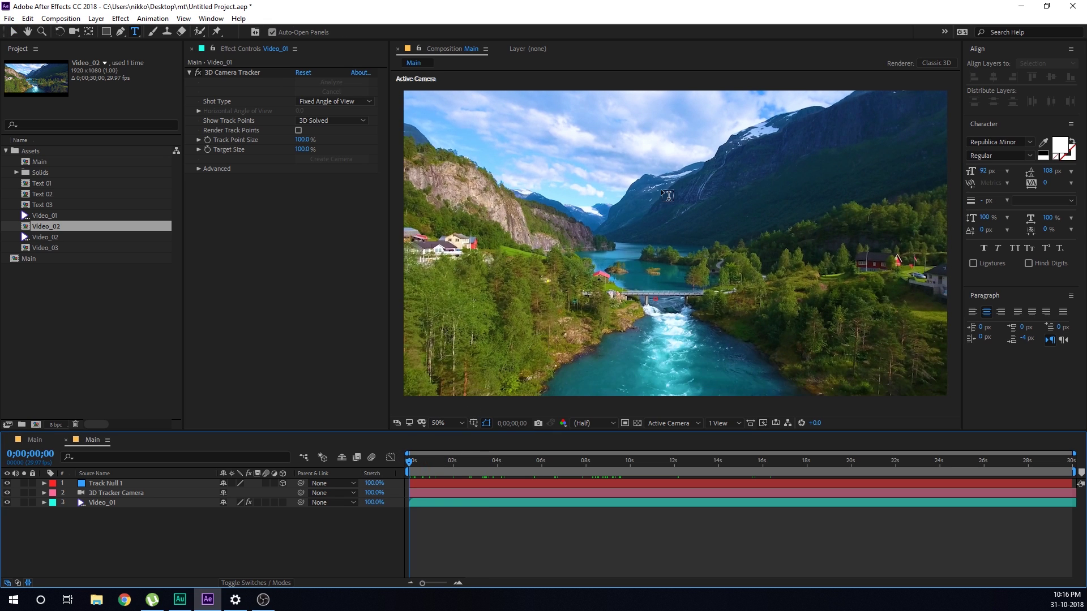
click(618, 232)
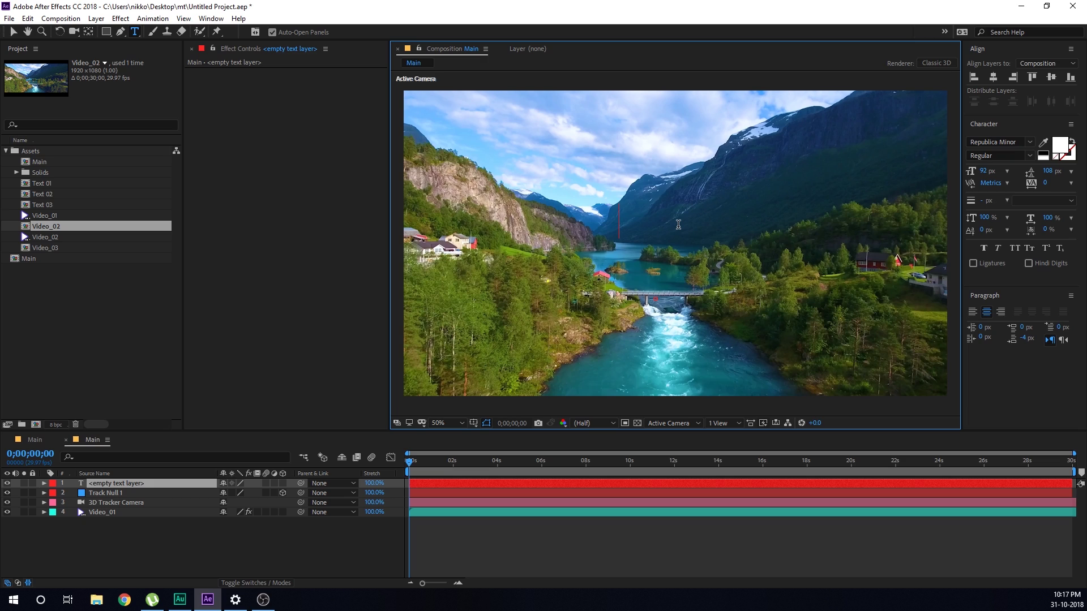
text(into the)
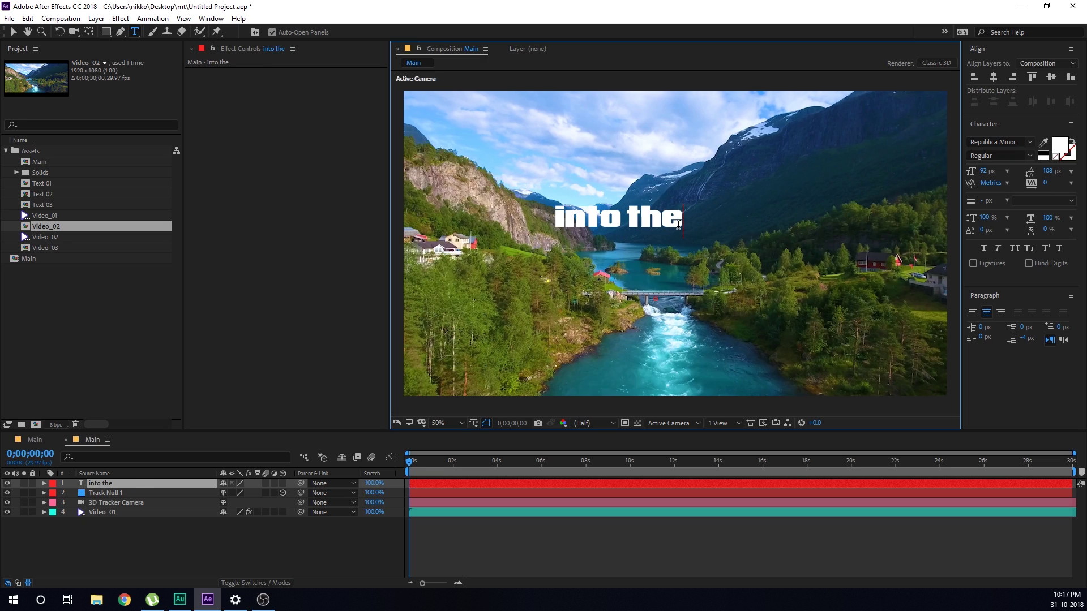
click(13, 31)
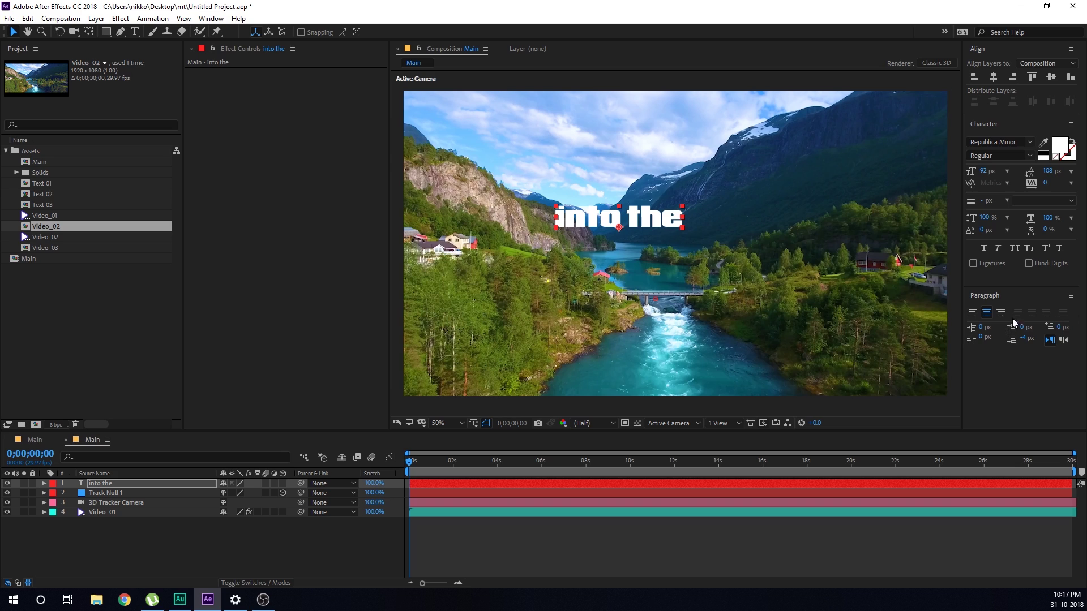
click(1013, 248)
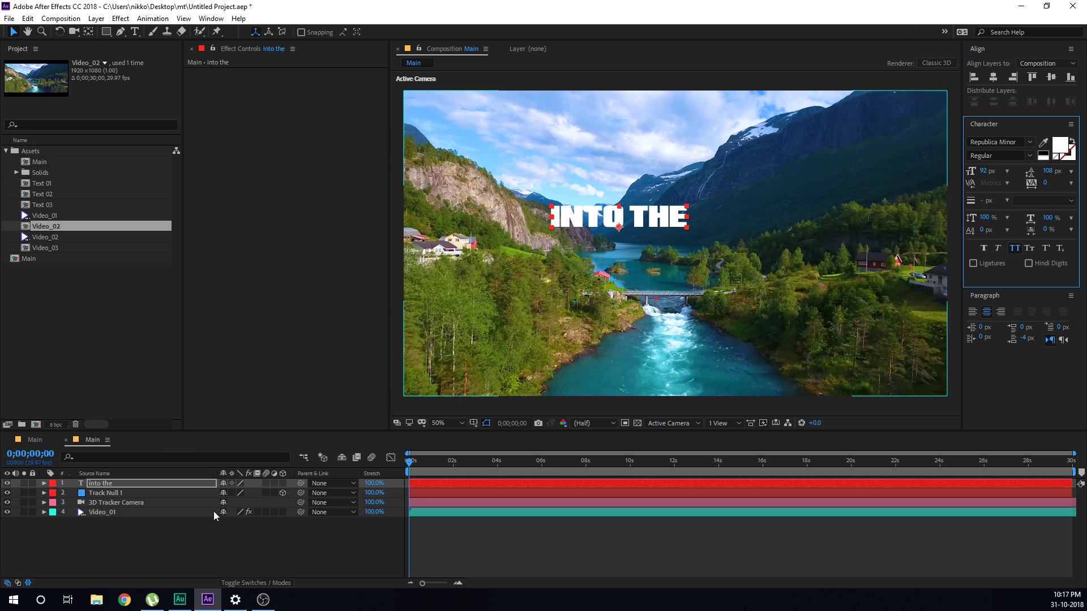
click(138, 477)
Duplicate the INTO THE layer, move the copy below, and change its text to MOUNTAINS
click(114, 485)
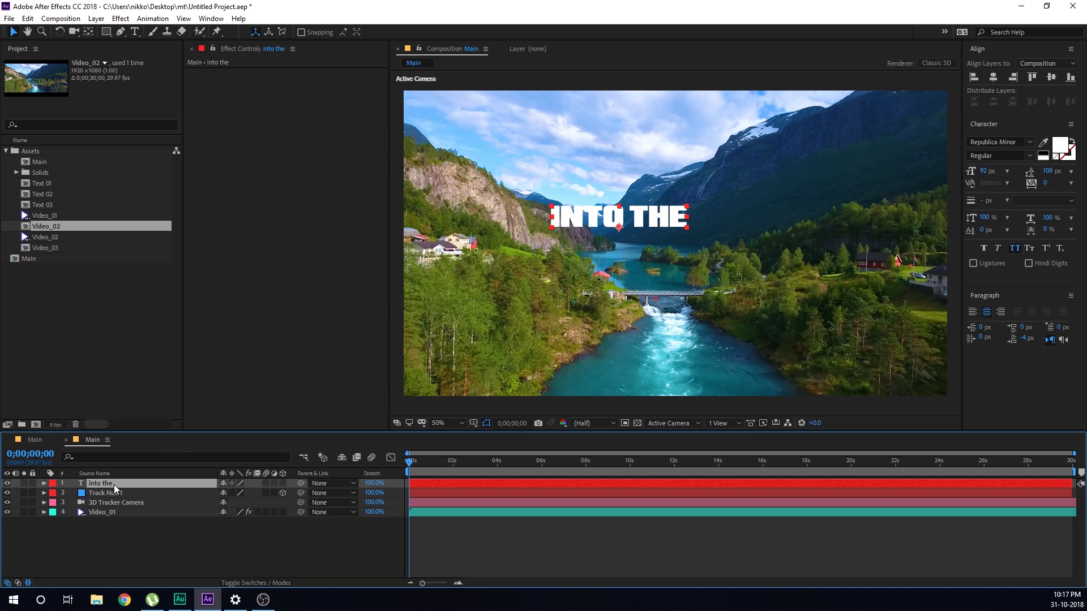
key(ctrl+d)
drag(663, 219, 663, 247)
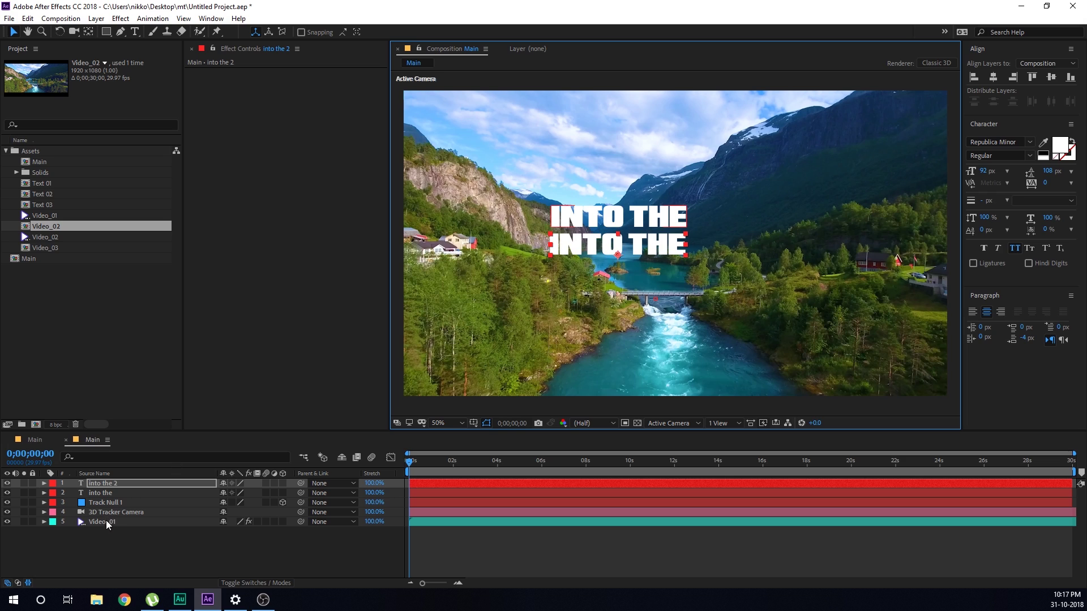
double_click(114, 484)
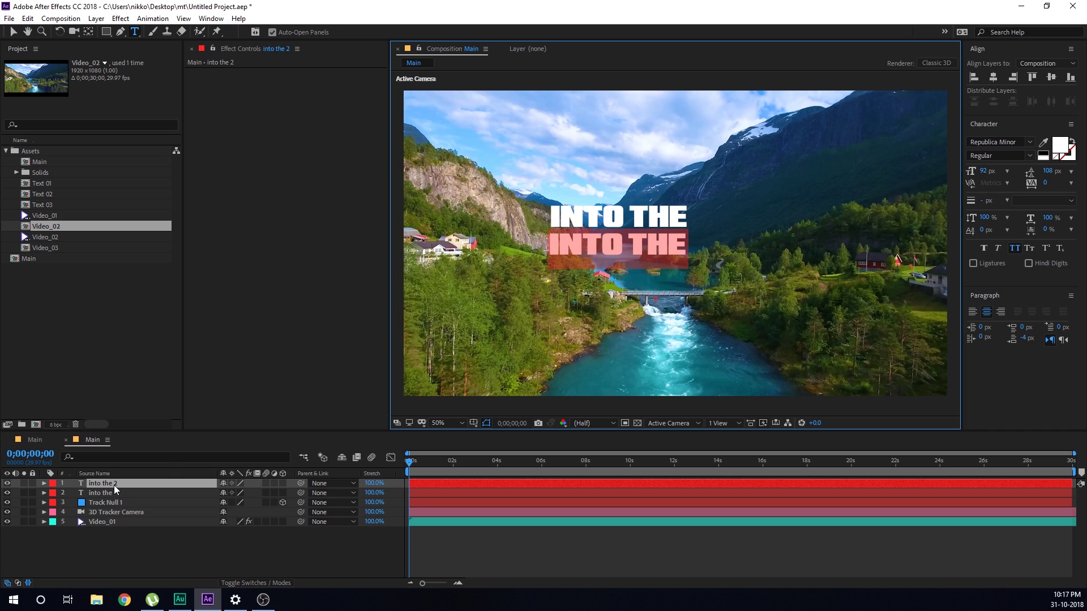
text(MOUNTAINS)
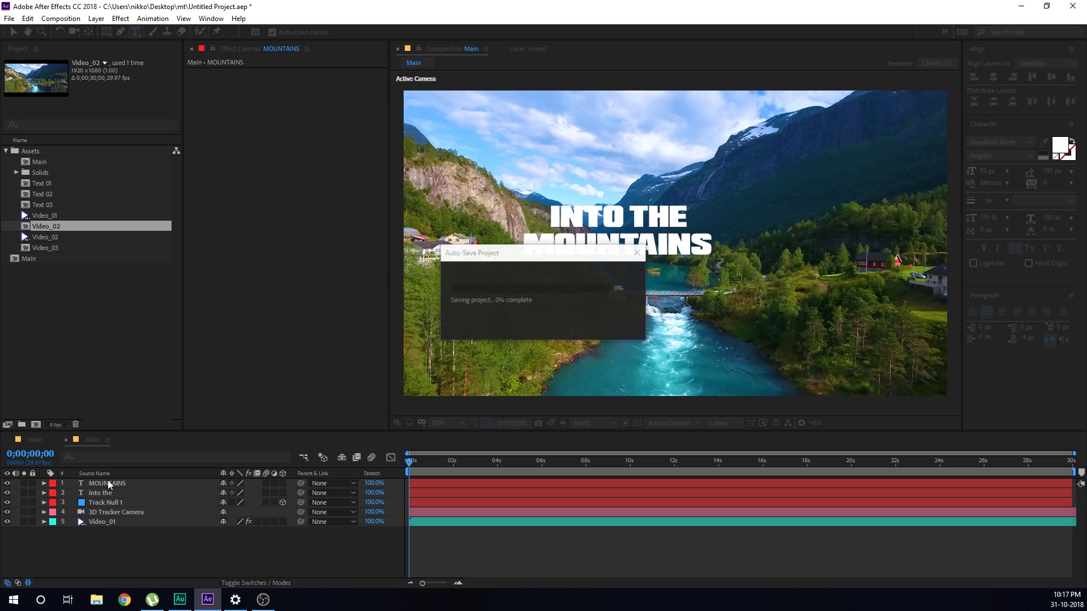
click(108, 482)
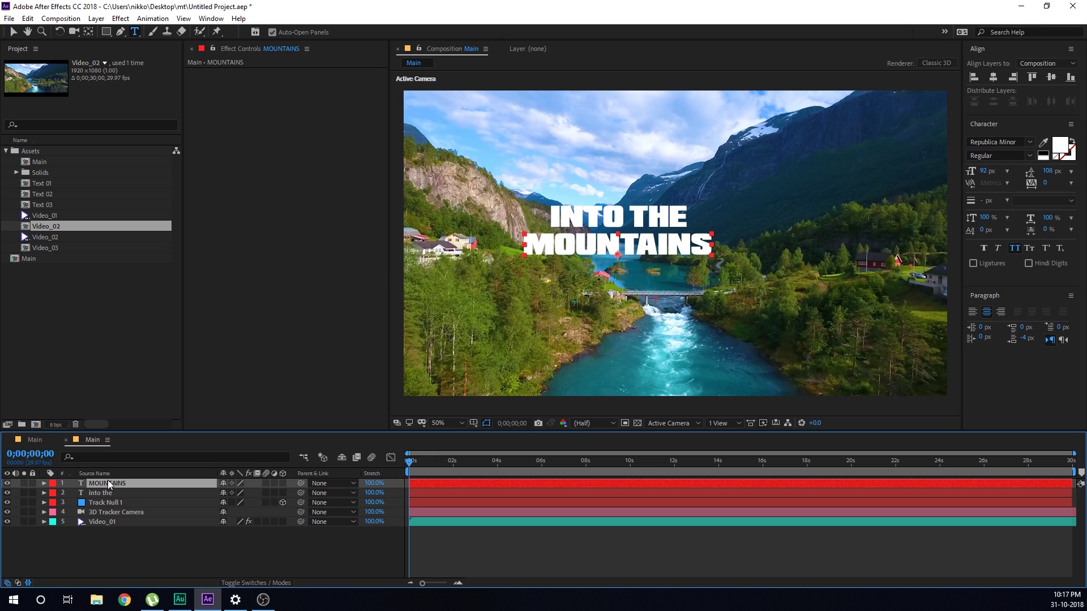
Set MOUNTAINS to 216 px and position it beneath INTO THE
drag(983, 171, 1053, 171)
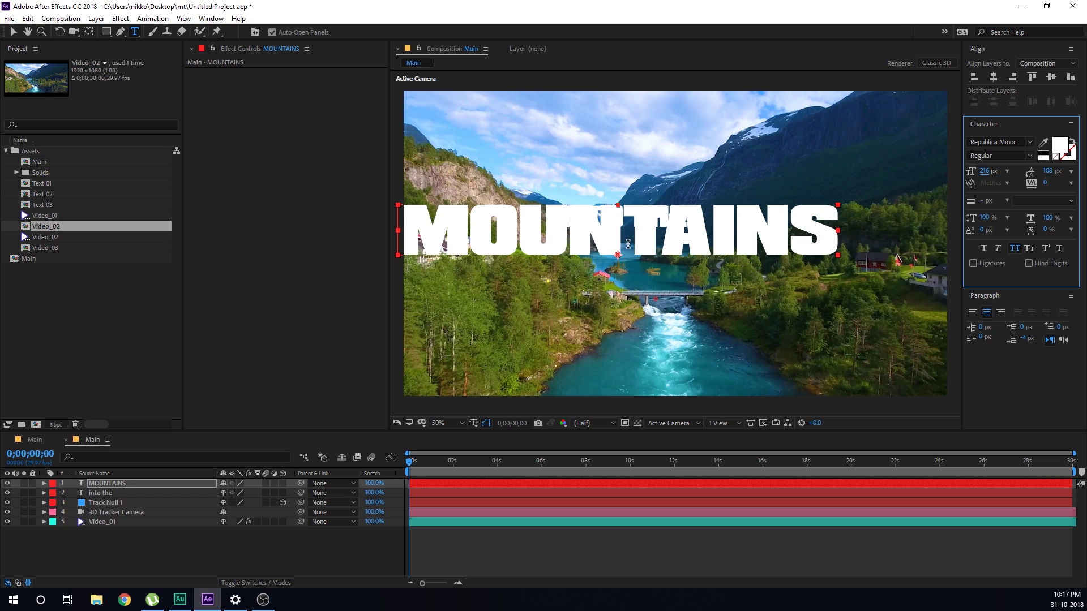
key(v)
drag(647, 235, 718, 259)
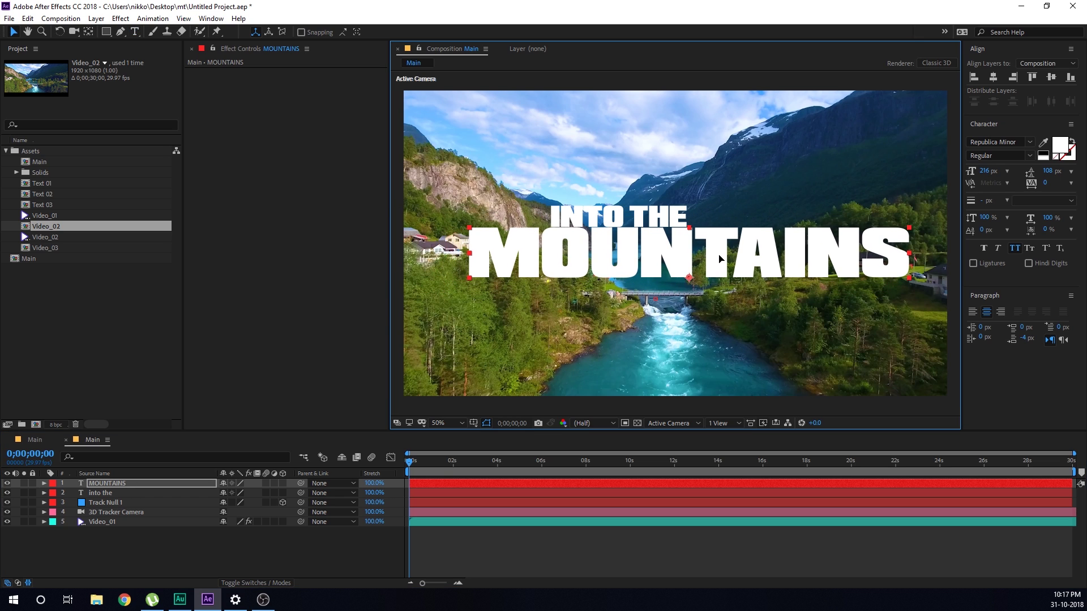
click(125, 492)
drag(598, 219, 598, 222)
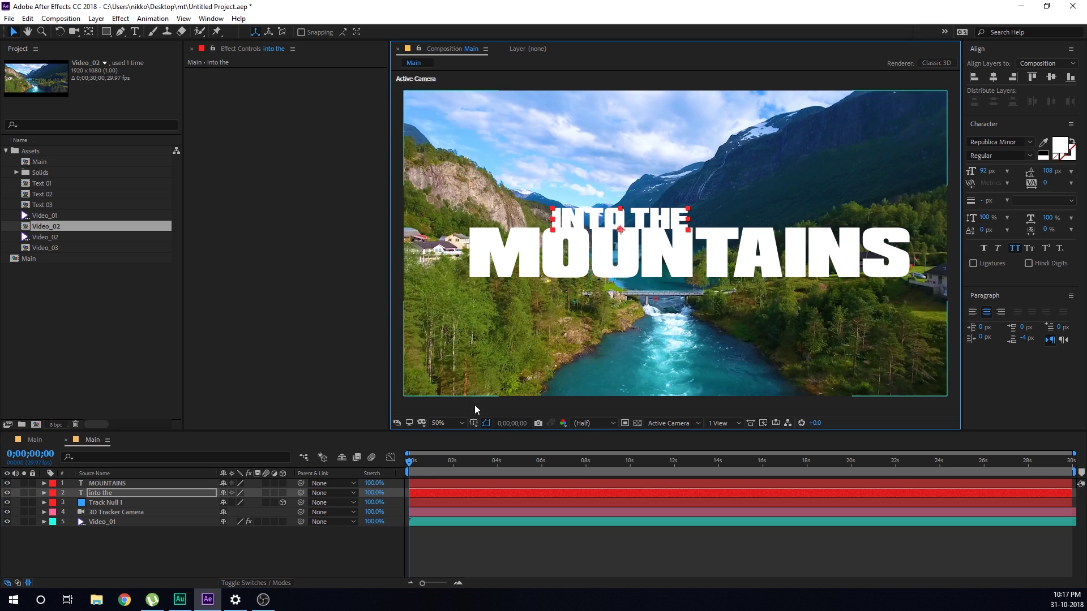
click(339, 537)
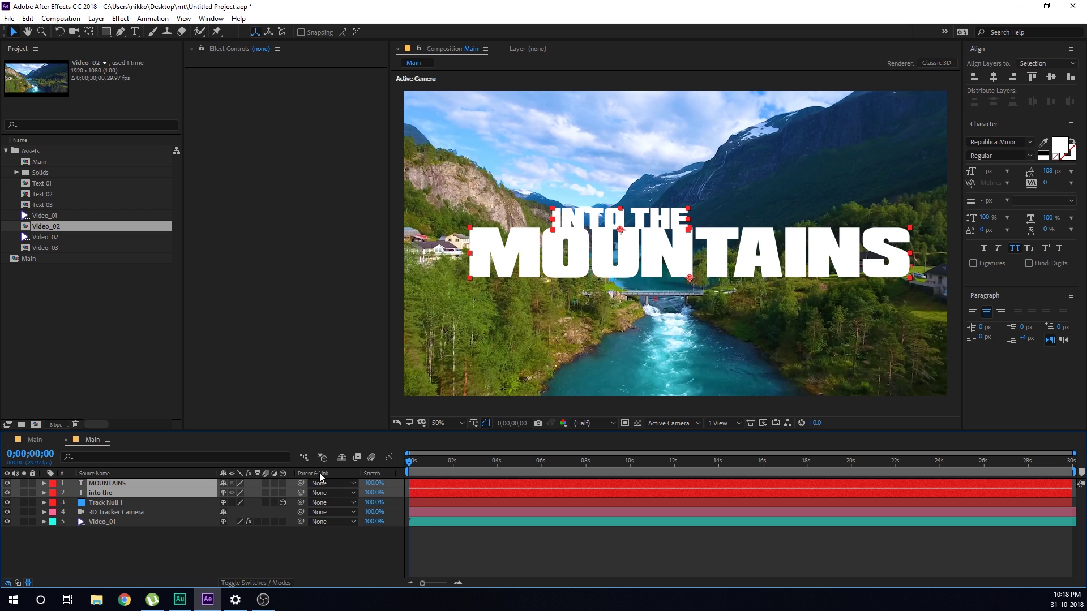
Make both title layers 3D and set their Z position to 1244
click(283, 484)
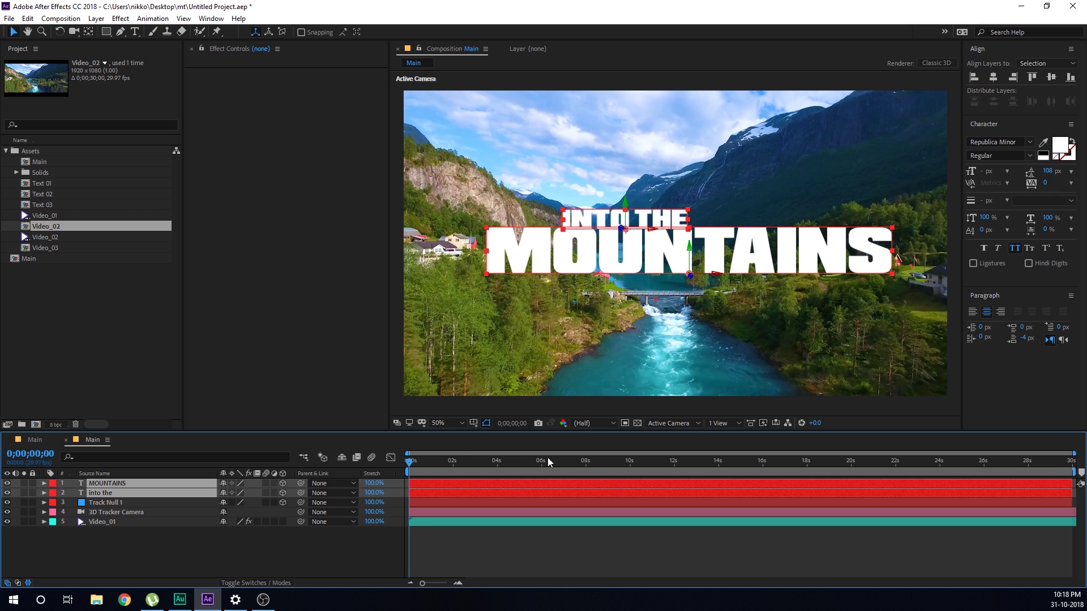
drag(411, 465, 469, 463)
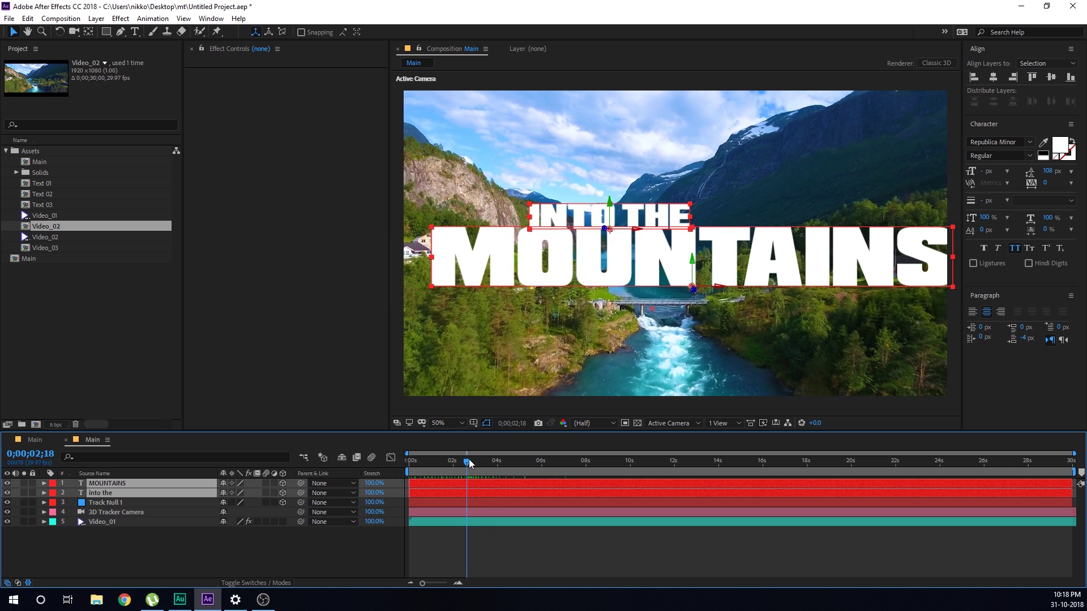
click(101, 494)
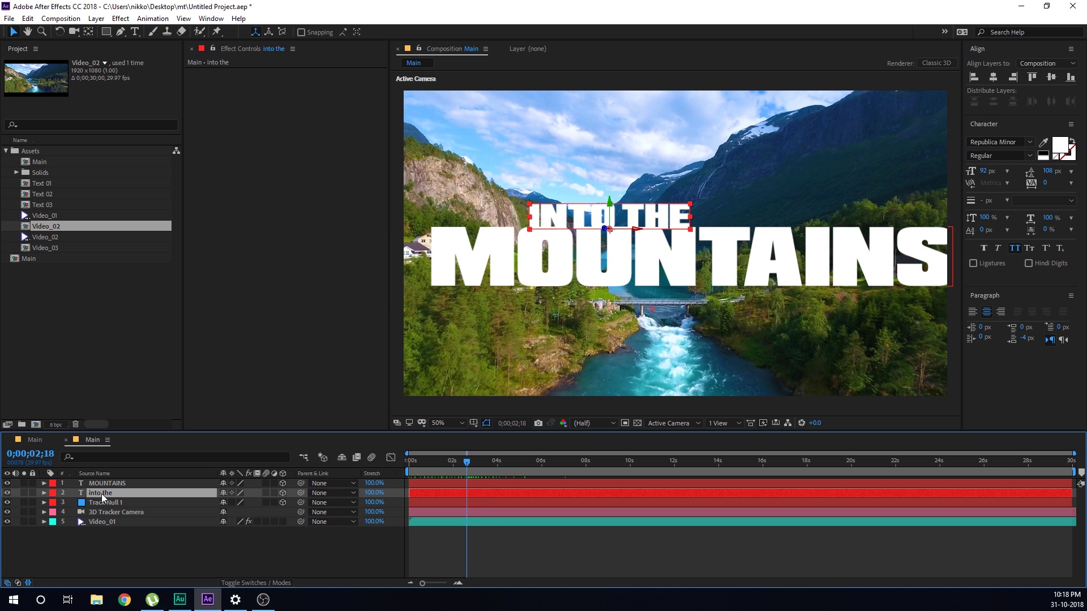
key(Return)
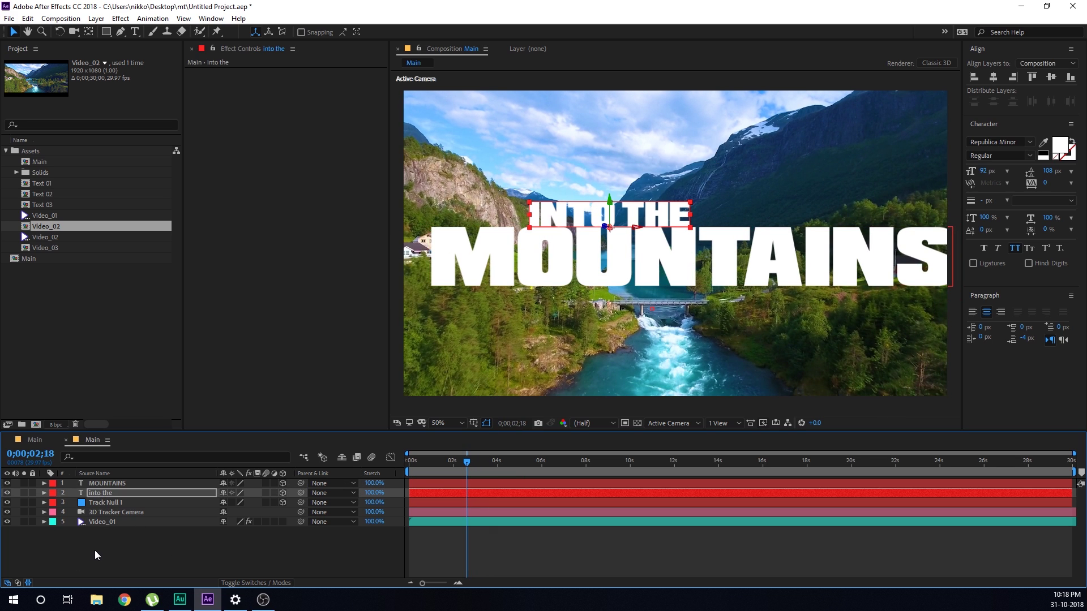
click(95, 551)
click(100, 485)
shift+click(97, 494)
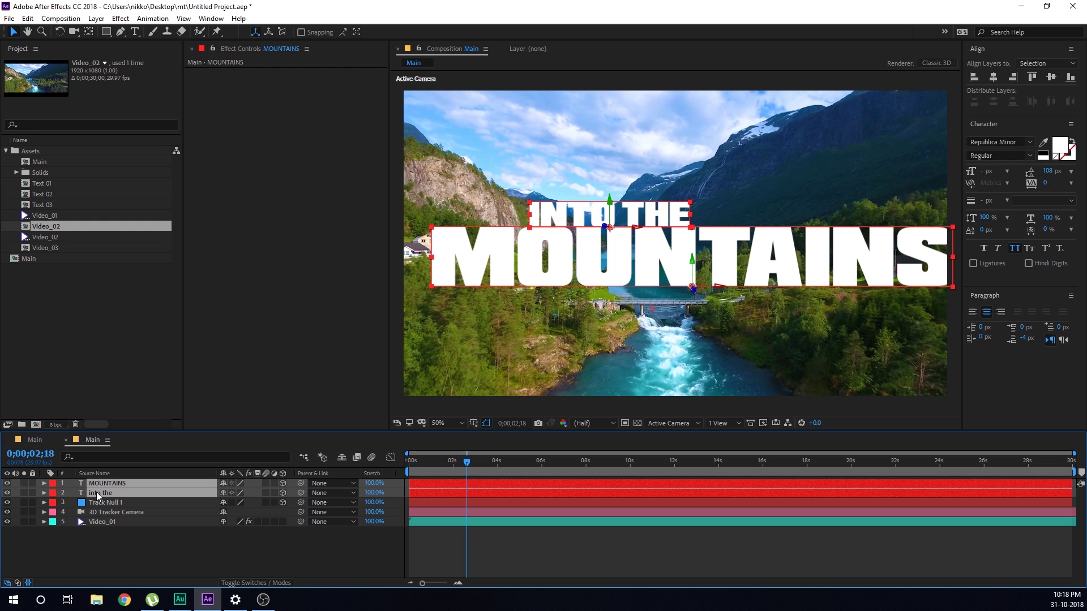
key(p)
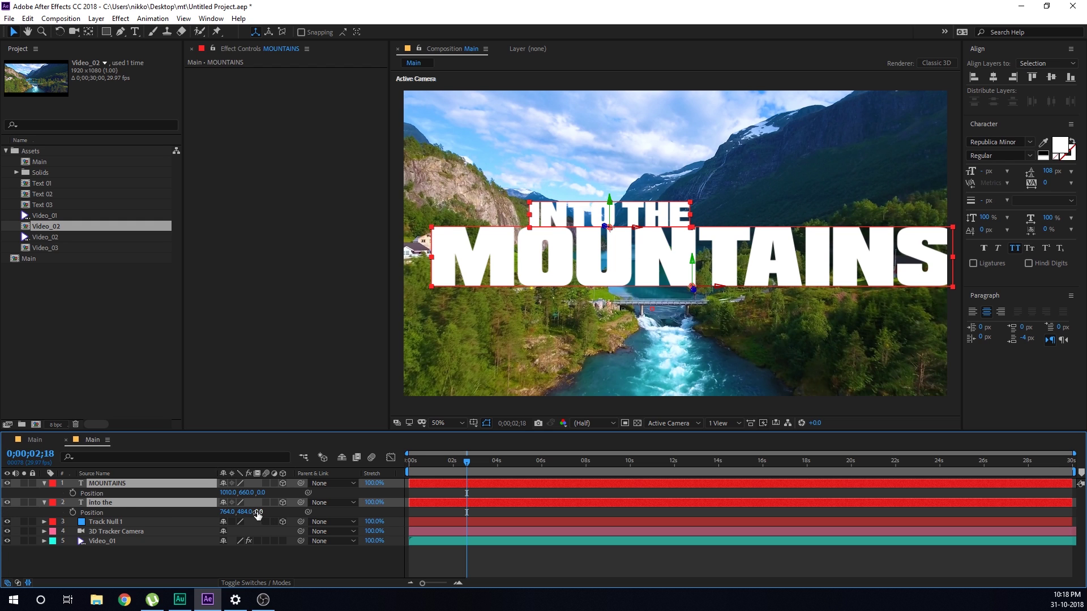
drag(258, 513, 411, 484)
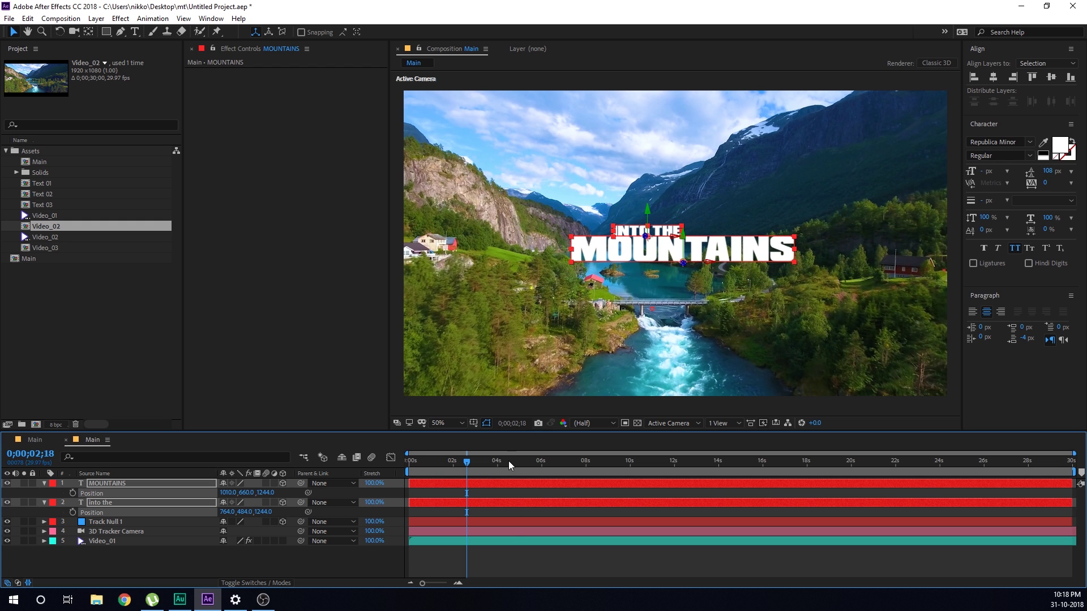
Set both titles' Z position to 1067 and adjust X/Y so they stay above the lake
drag(508, 461, 633, 480)
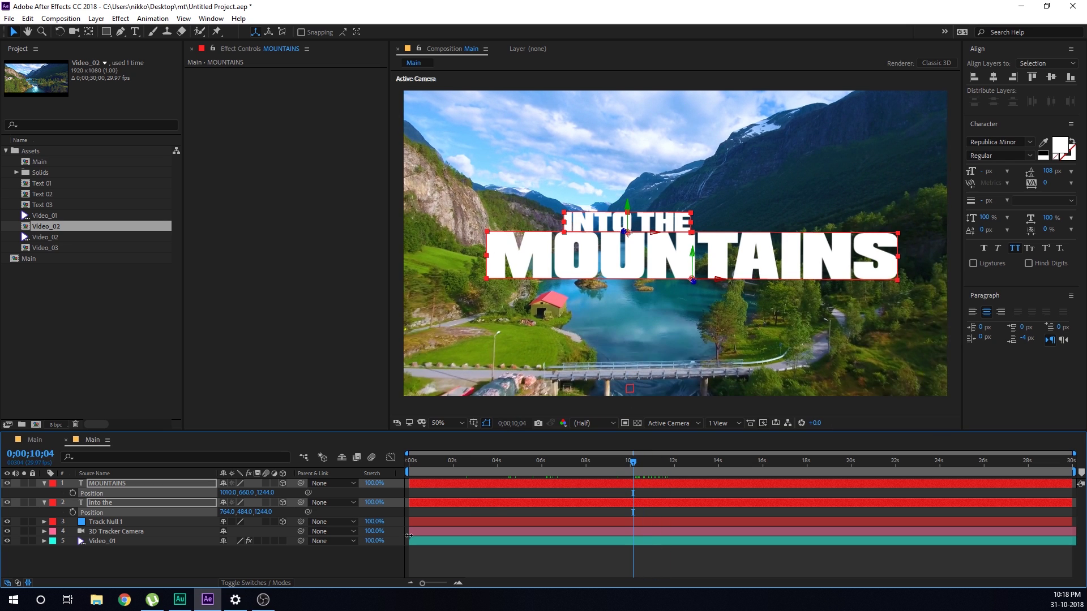
drag(263, 513, 163, 517)
mouse_move(695, 256)
mouse_down()
mouse_move(688, 330)
mouse_move(699, 327)
mouse_move(677, 260)
mouse_up()
drag(634, 463, 707, 463)
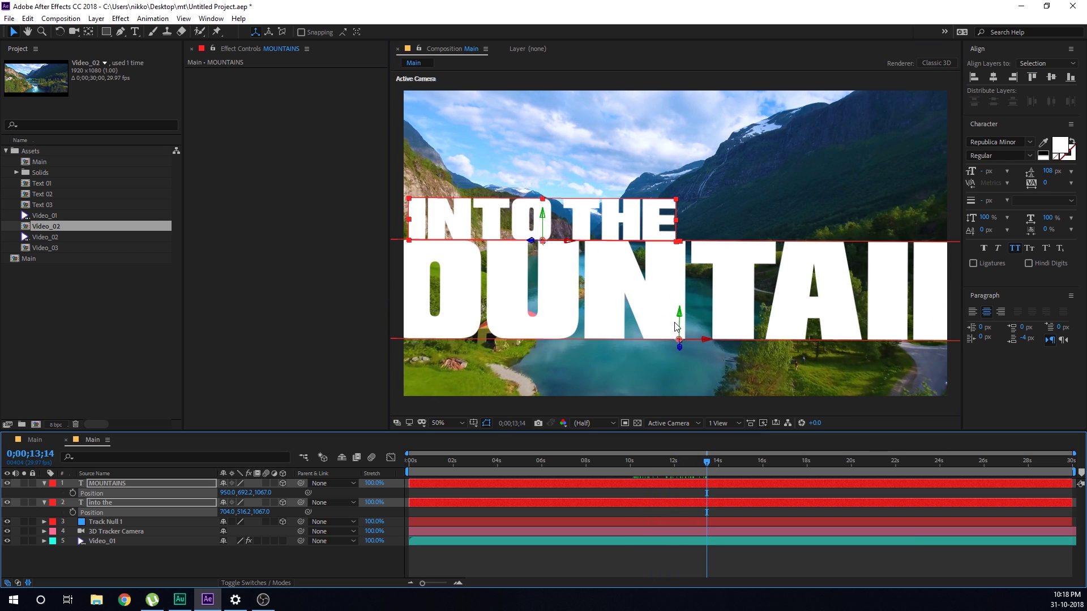
drag(679, 322, 696, 290)
drag(708, 463, 766, 463)
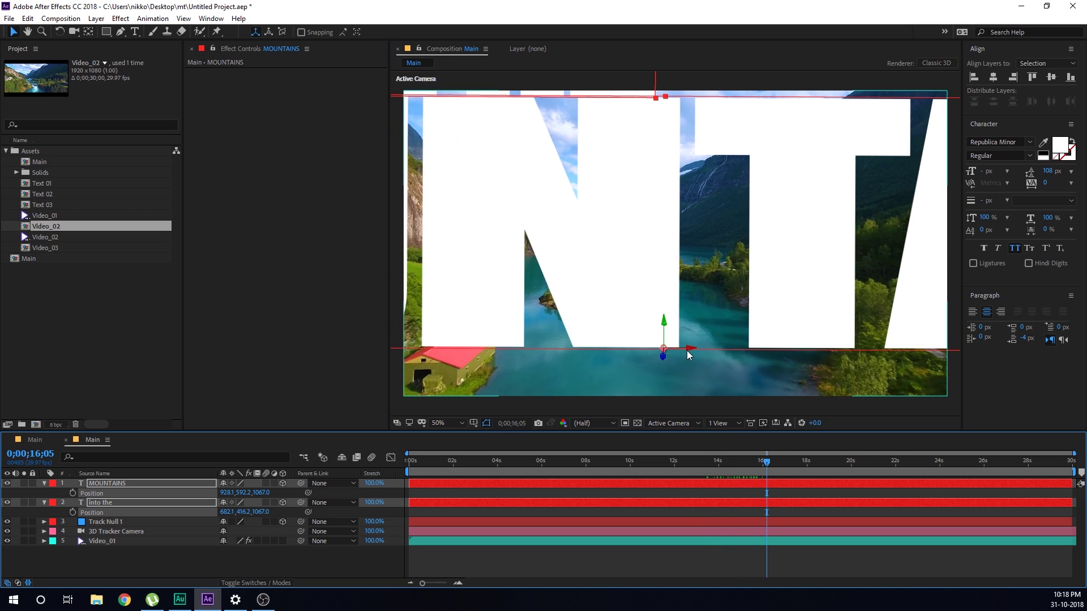
drag(687, 350, 674, 351)
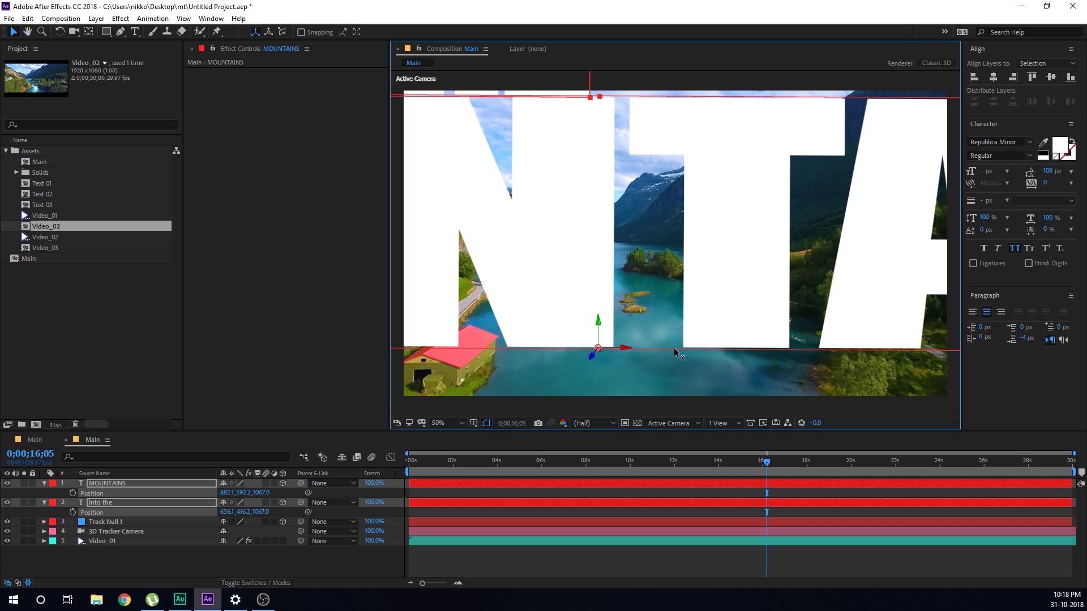
mouse_move(768, 456)
mouse_down()
mouse_move(806, 464)
mouse_move(772, 461)
mouse_up()
drag(616, 365, 630, 365)
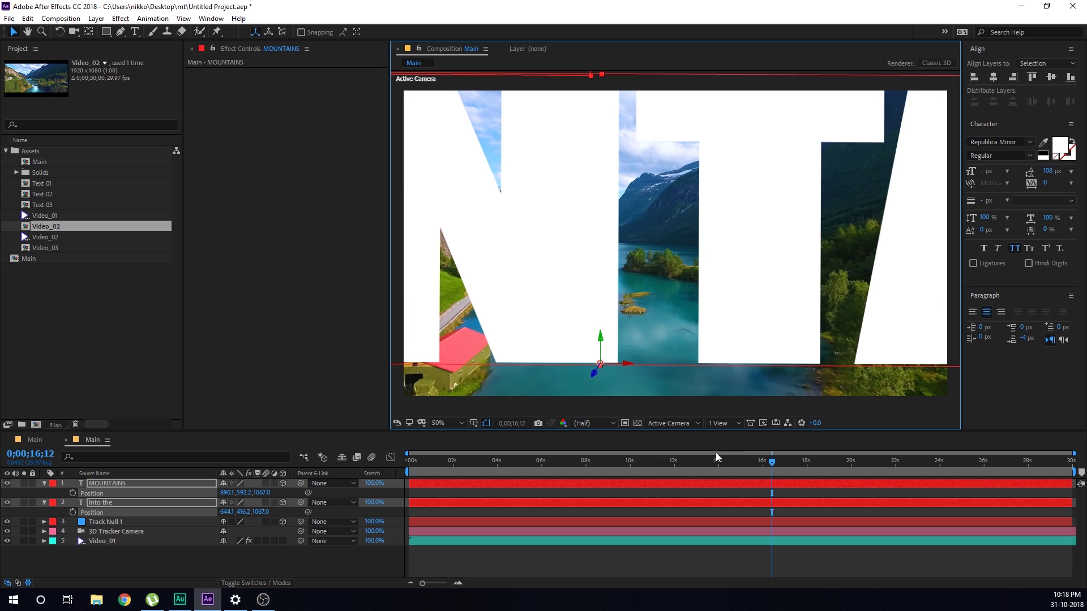
Turn on the composition's motion blur and review the blurred titles
mouse_move(761, 465)
mouse_down()
mouse_move(379, 484)
mouse_move(433, 459)
mouse_move(587, 478)
mouse_move(760, 477)
mouse_up()
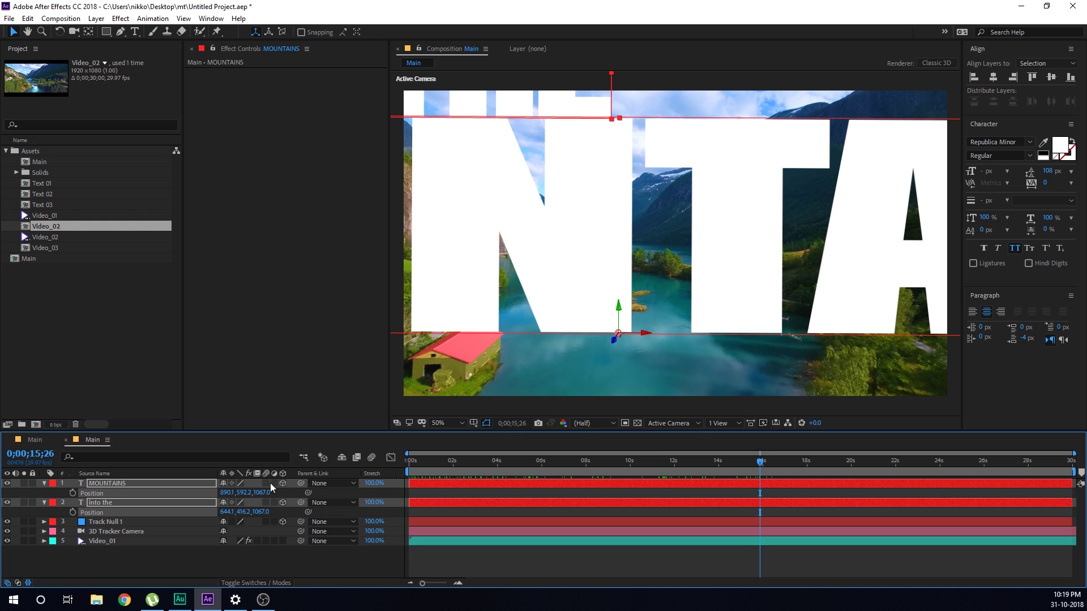
click(373, 458)
drag(761, 468, 452, 487)
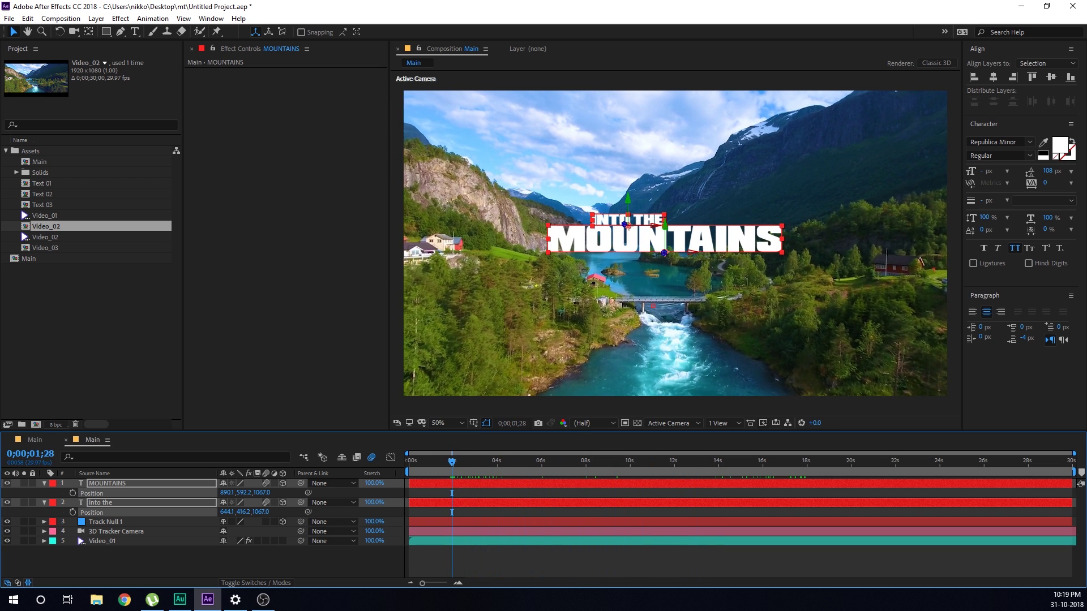
Add an Opacity text animator to MOUNTAINS set to 0% and expand Range Selector 1
click(99, 568)
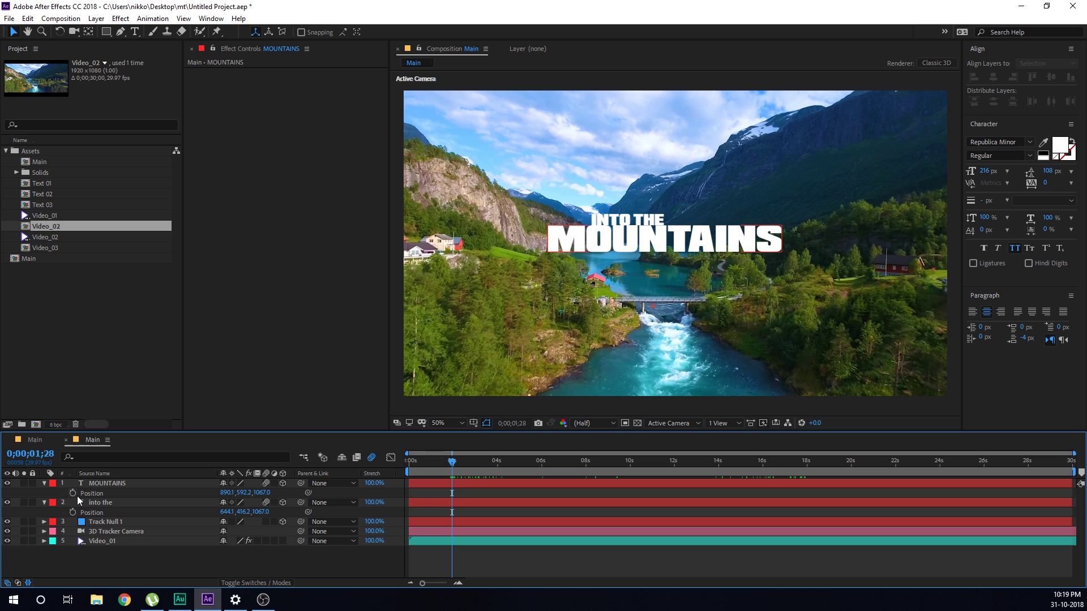
click(43, 485)
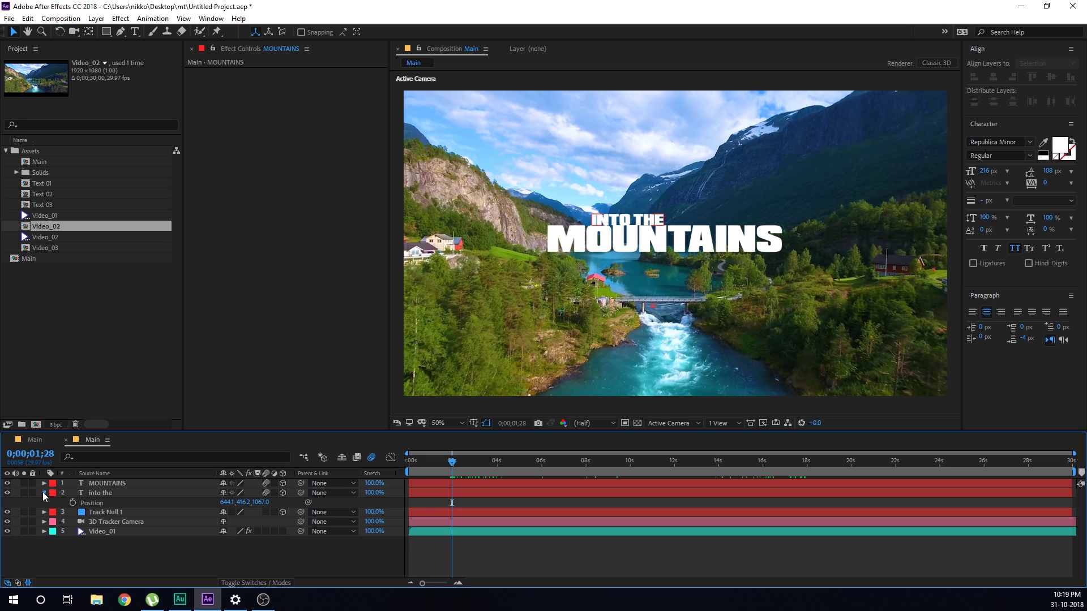
click(42, 492)
click(44, 483)
click(100, 483)
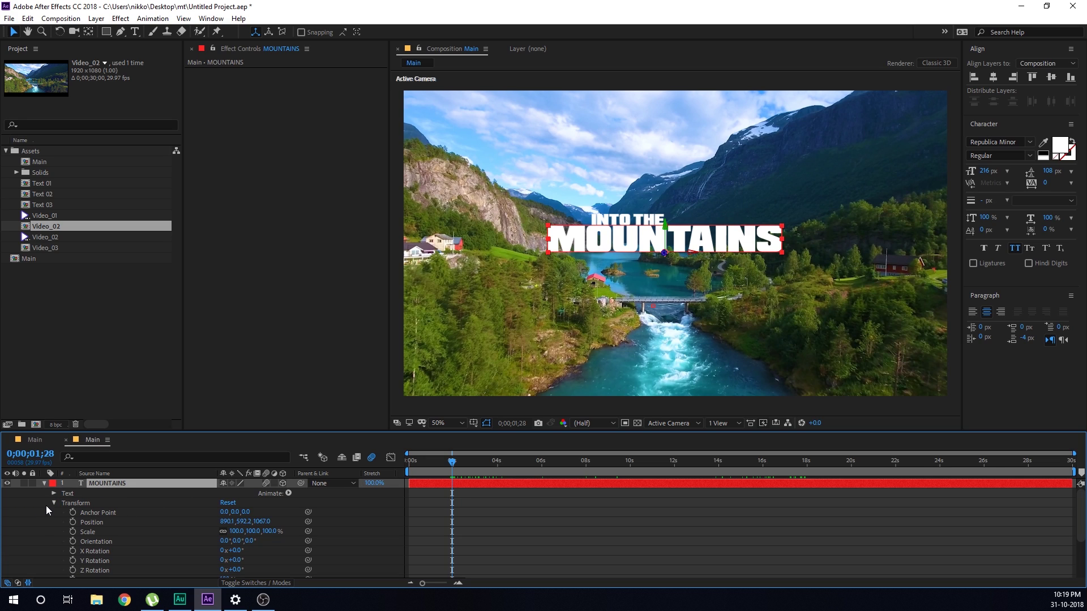
click(97, 503)
click(288, 493)
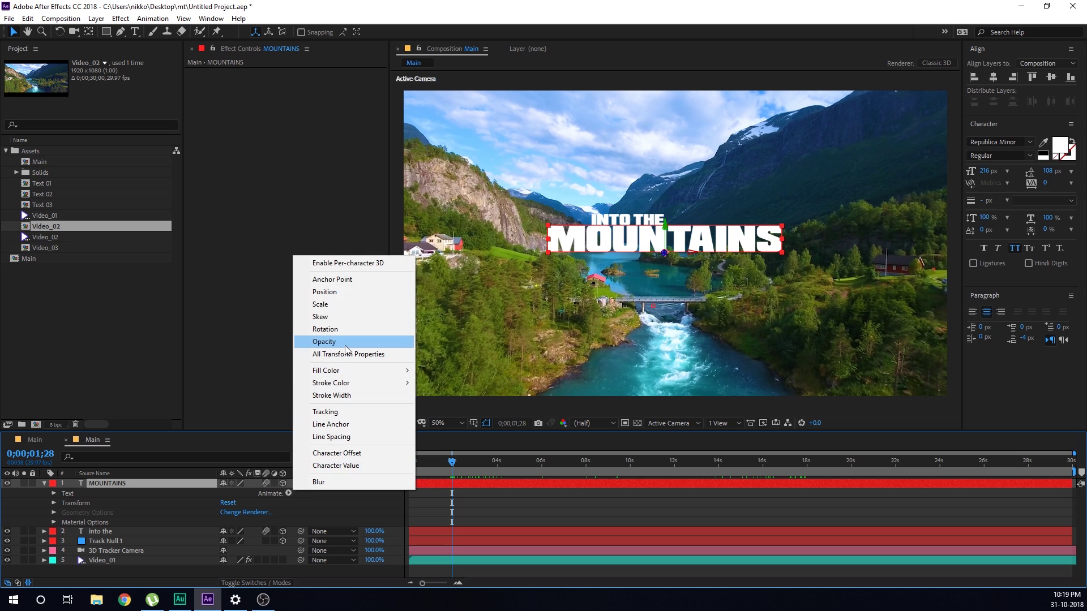
click(325, 342)
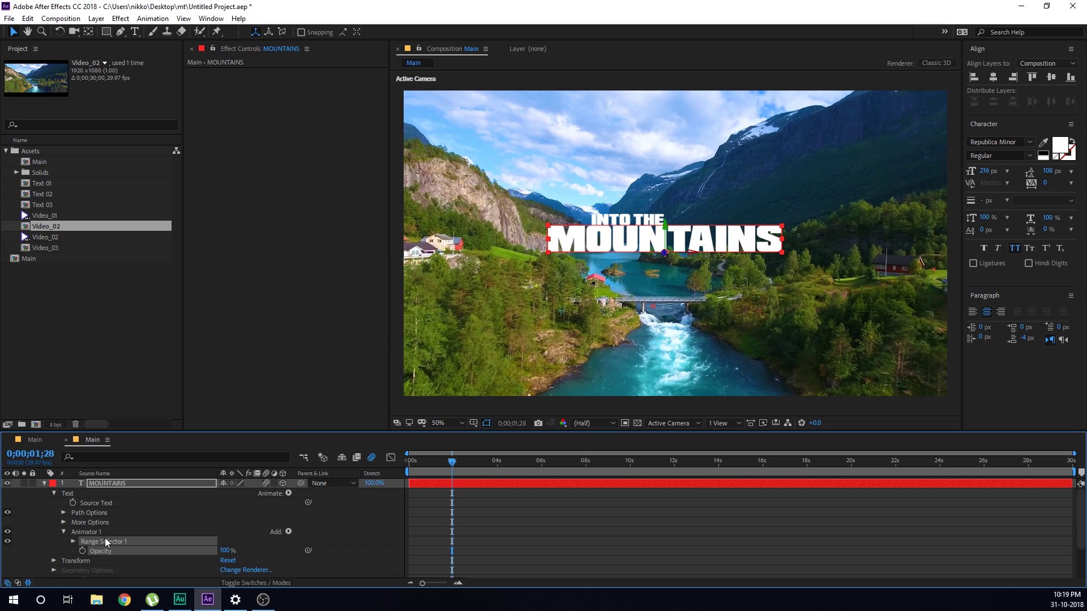
drag(211, 509, 60, 516)
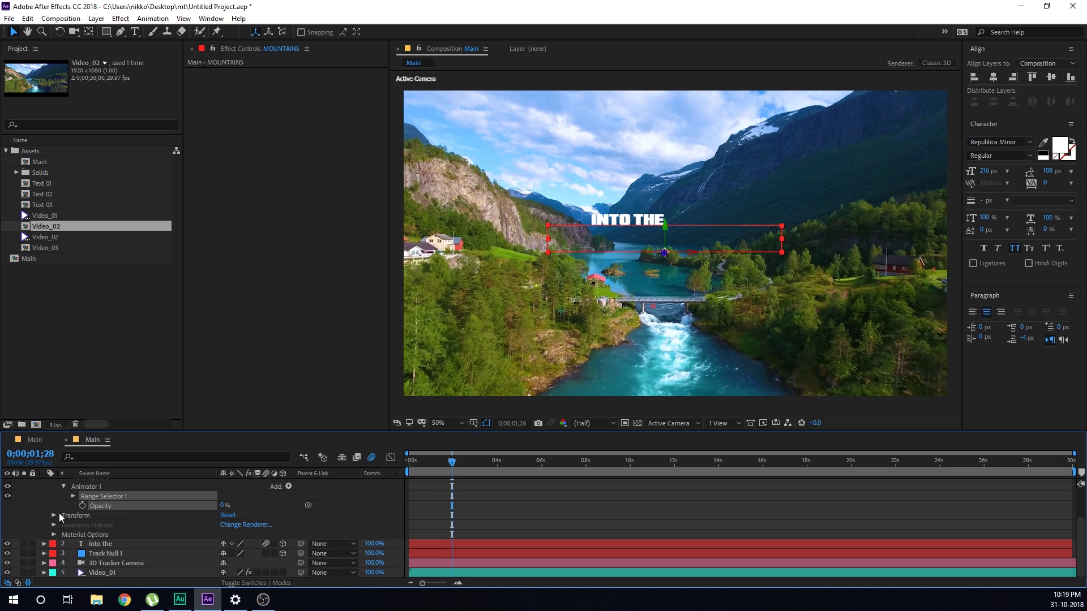
click(73, 497)
click(224, 536)
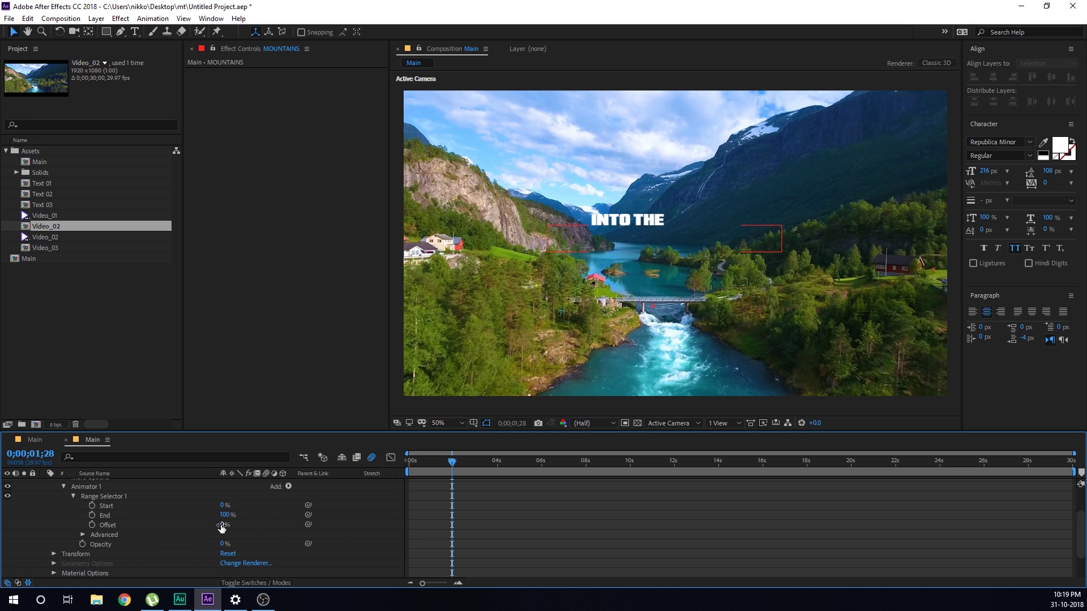
Keyframe Range Selector Offset from -100% to 100% with Ramp Up shape and Ease High 50%
drag(221, 528, 309, 530)
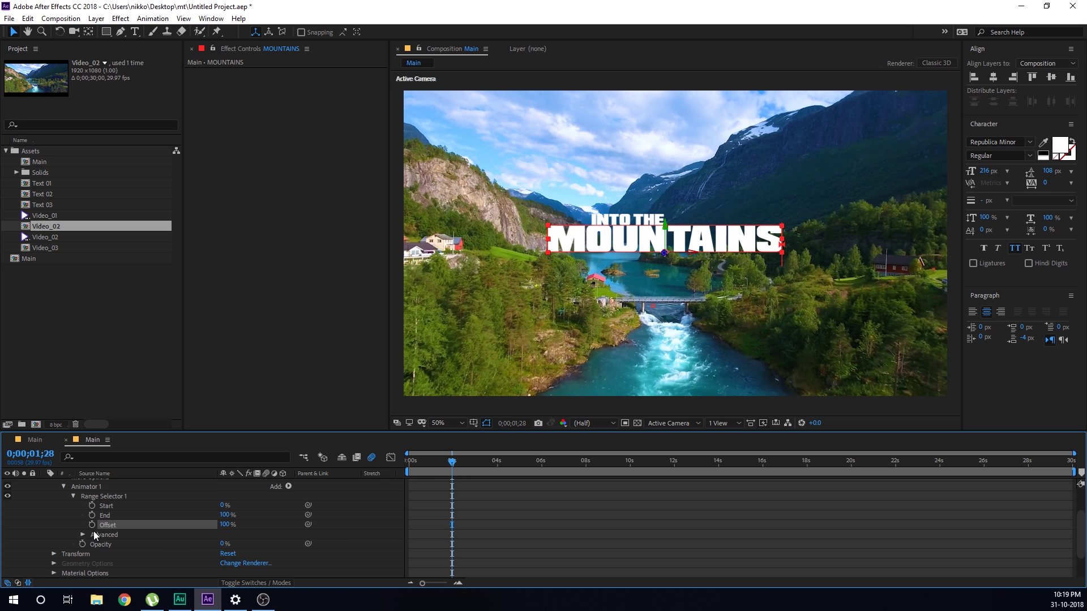
drag(453, 463, 356, 470)
drag(207, 522, 84, 535)
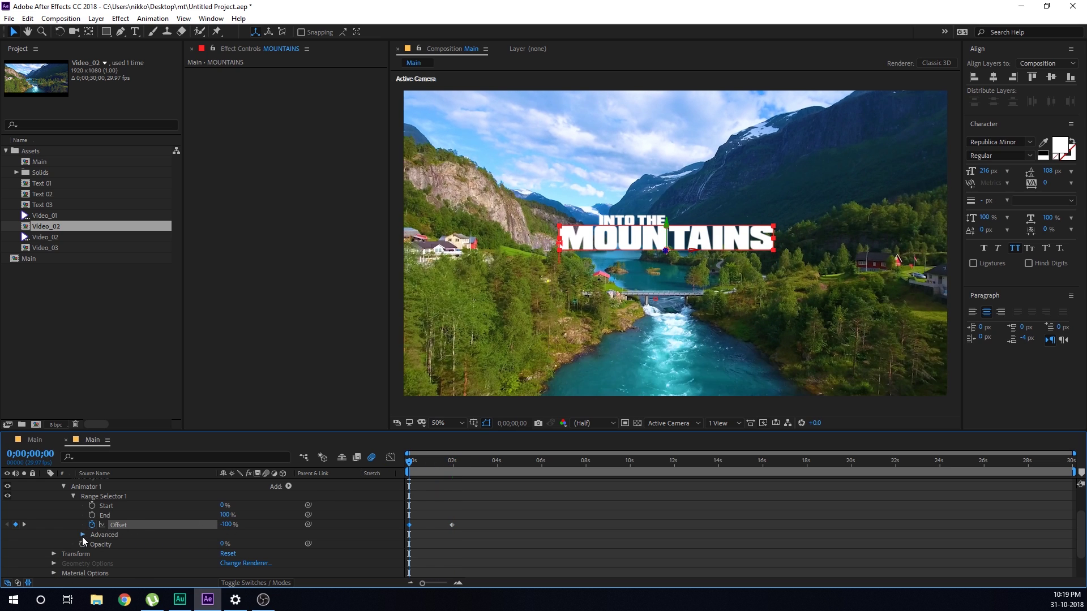
click(82, 535)
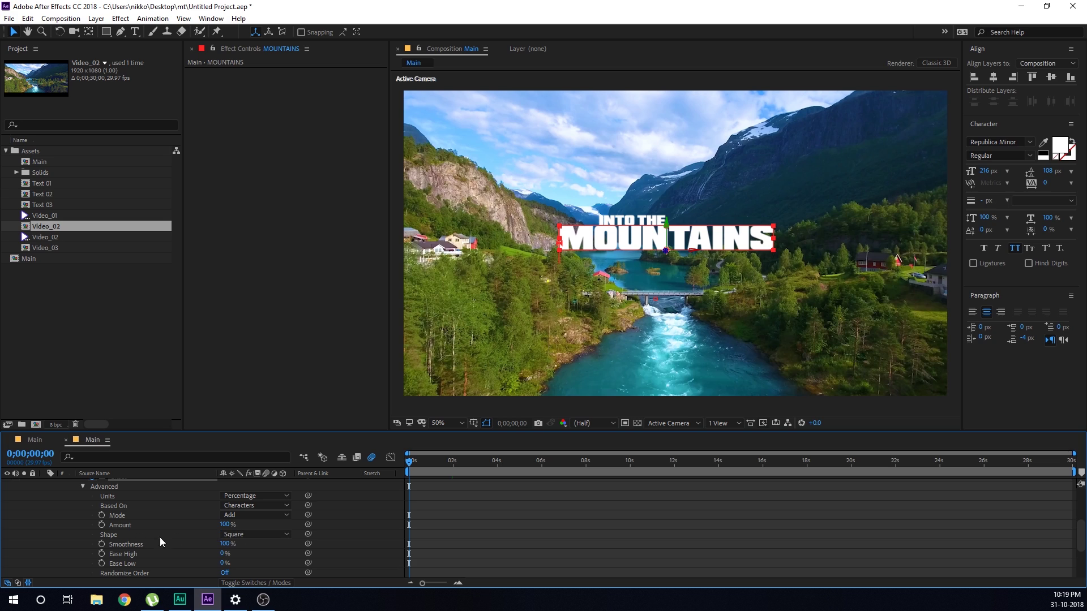
click(250, 538)
click(262, 471)
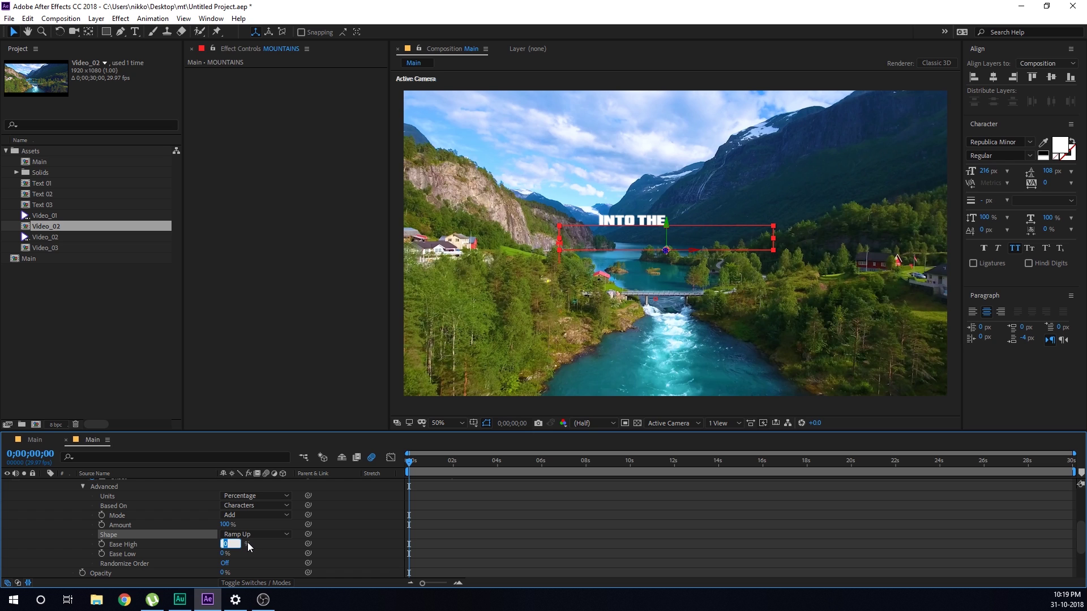
text(50)
click(341, 535)
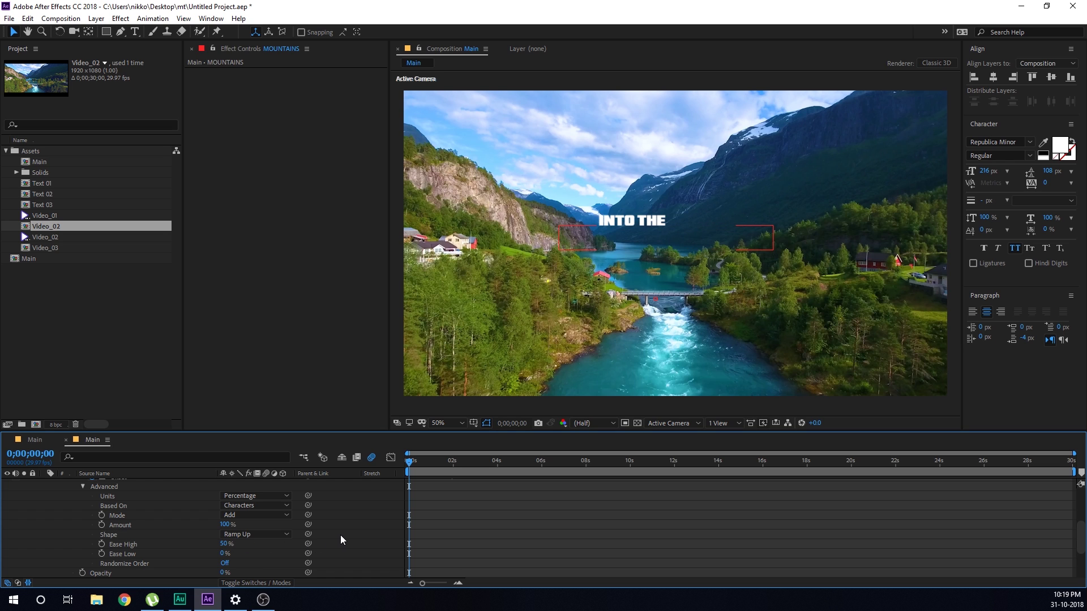
Preview the MOUNTAINS reveal and turn Randomize Order on
key(space)
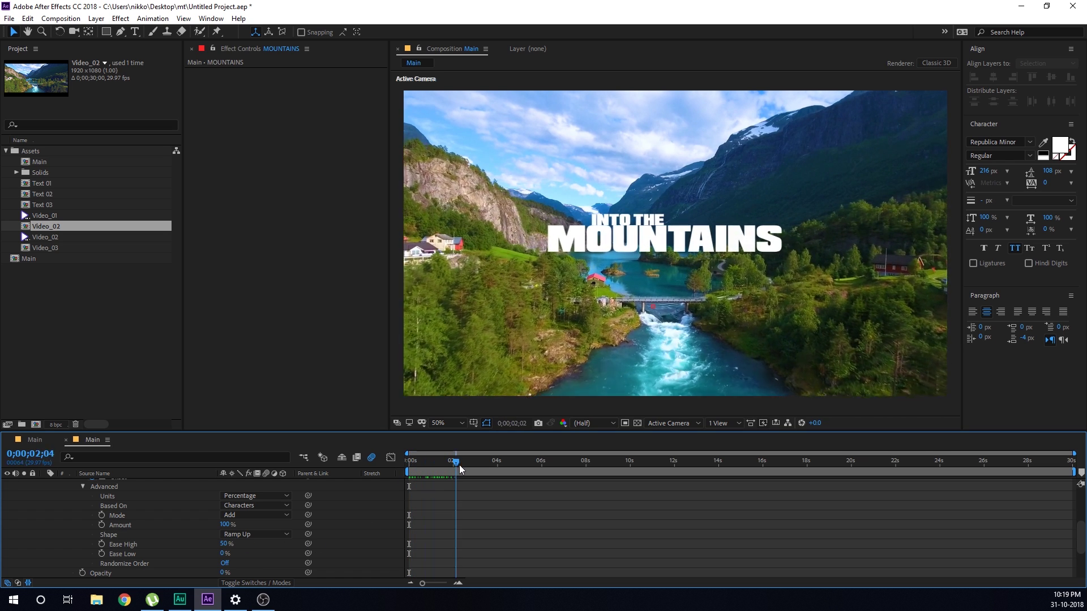
key(space)
key(space)
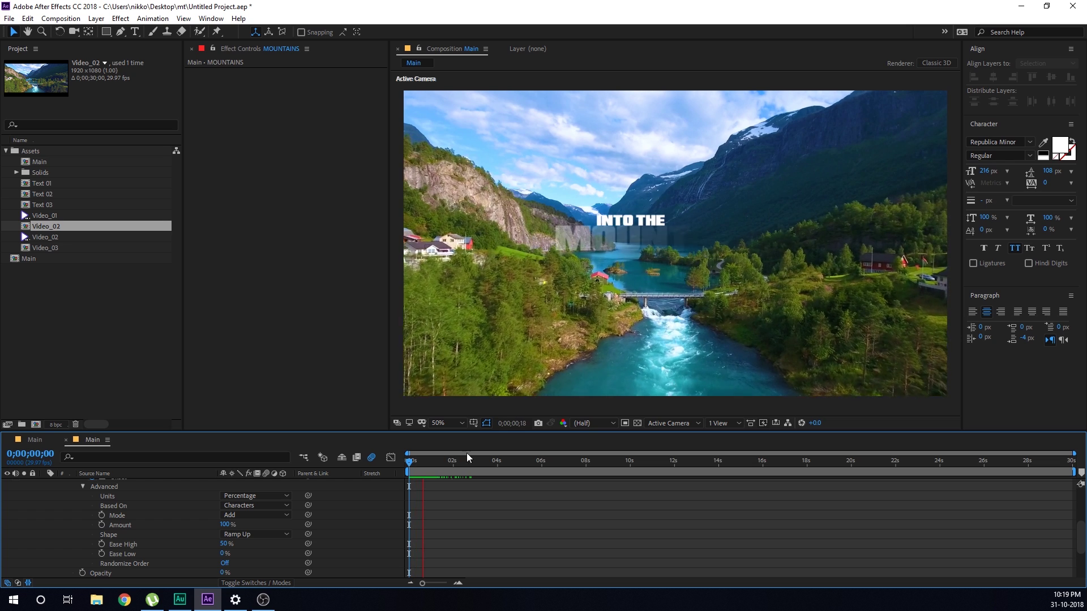
mouse_move(444, 461)
mouse_down()
mouse_move(430, 464)
mouse_move(469, 470)
mouse_move(434, 469)
mouse_move(457, 470)
mouse_up()
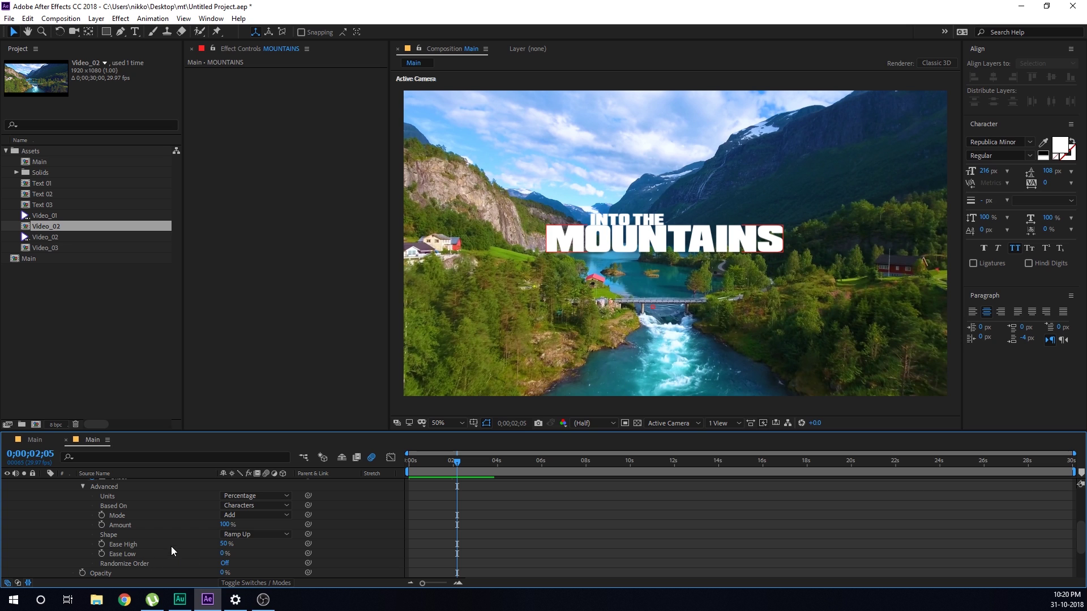
click(225, 564)
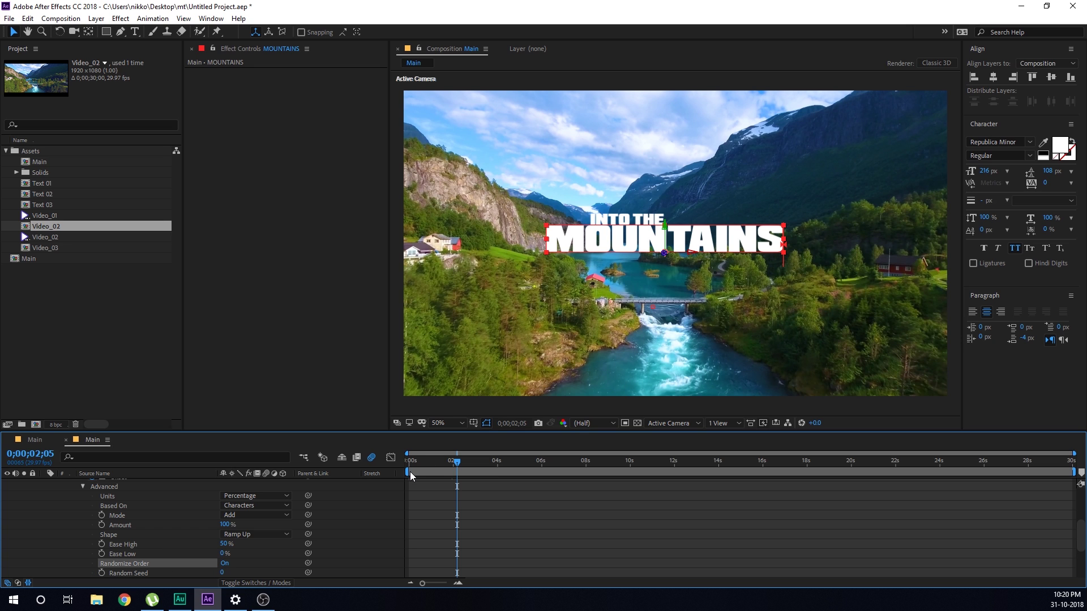
Preview the random reveal and lower the ramp's Ease High value
click(410, 471)
key(space)
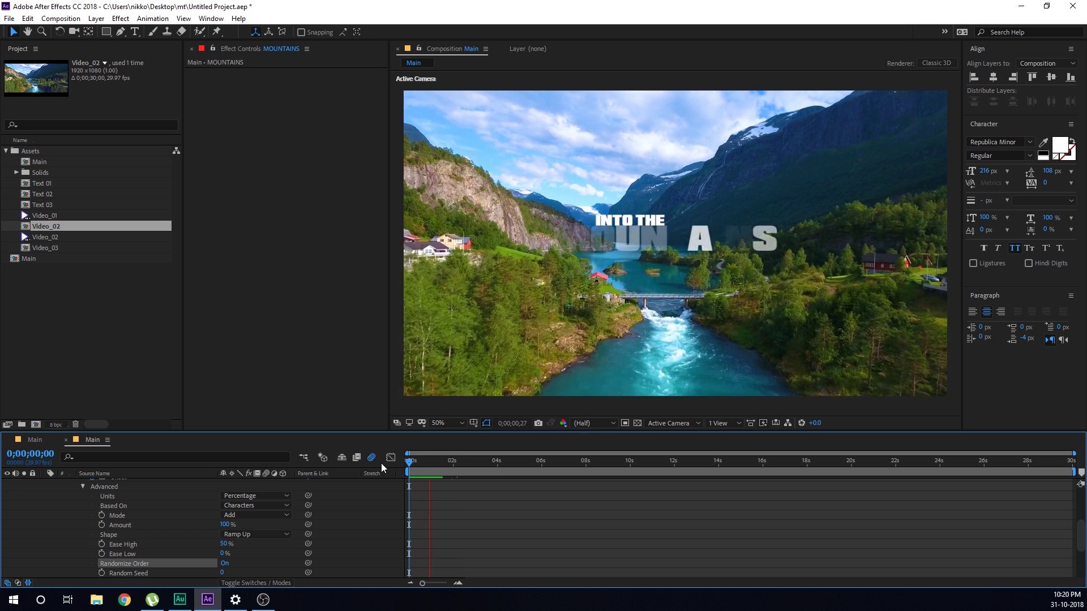
click(454, 463)
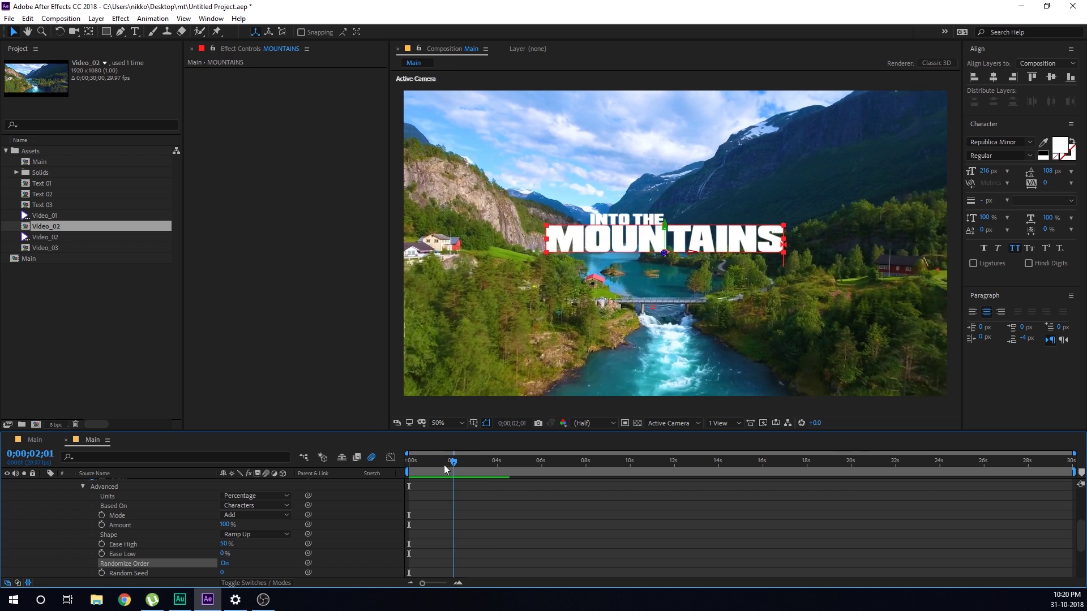
click(440, 464)
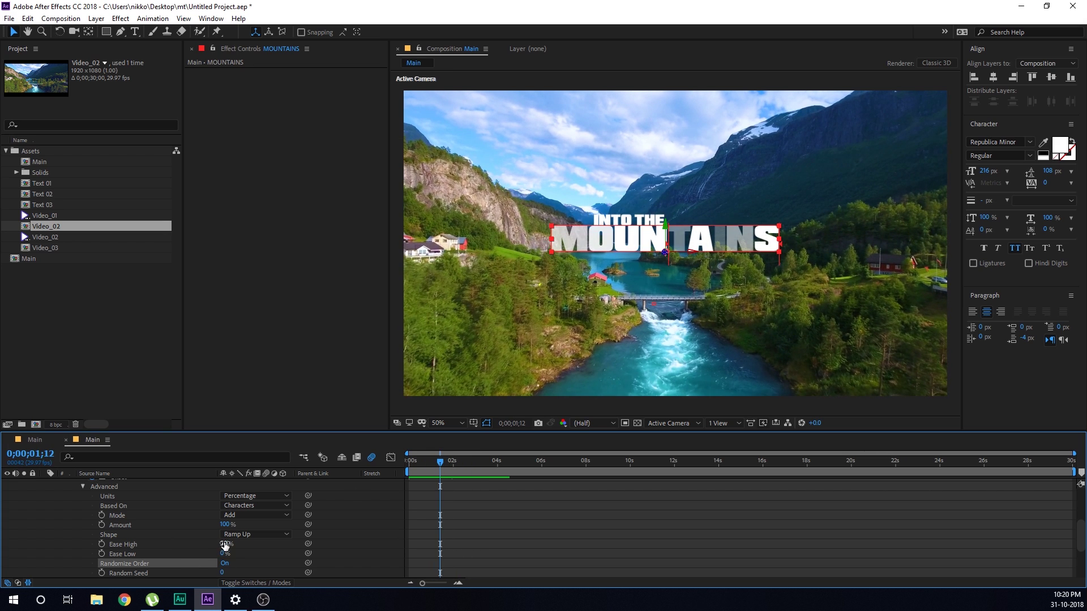
drag(225, 546, 182, 545)
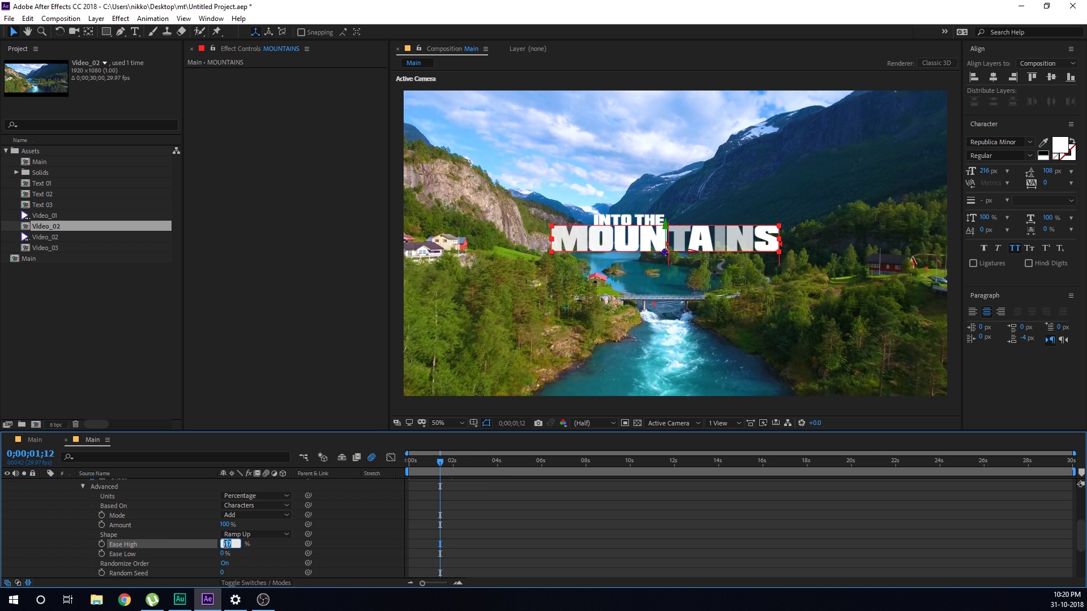
click(345, 545)
Copy MOUNTAINS' Animator 1 onto the INTO THE layer, check it, then switch to the other Main comp
scroll(120, 498, up, 3)
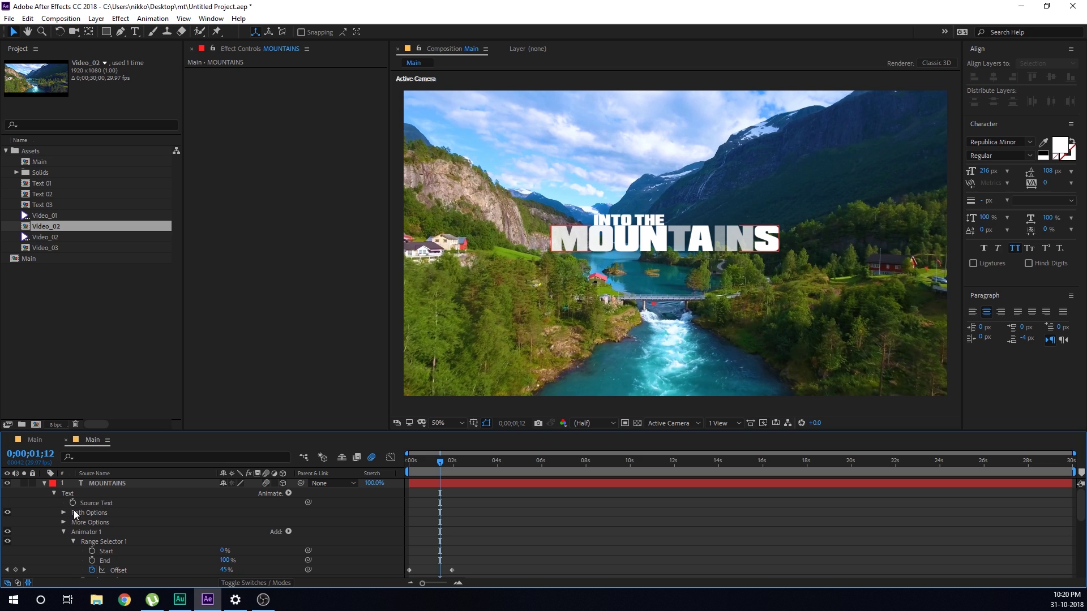
click(62, 533)
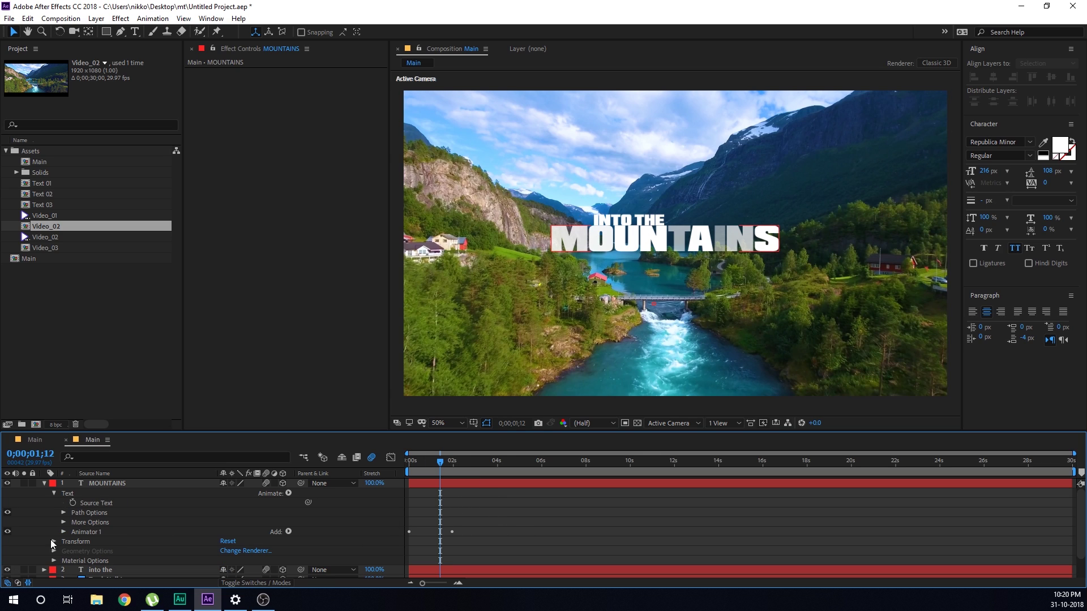
click(85, 533)
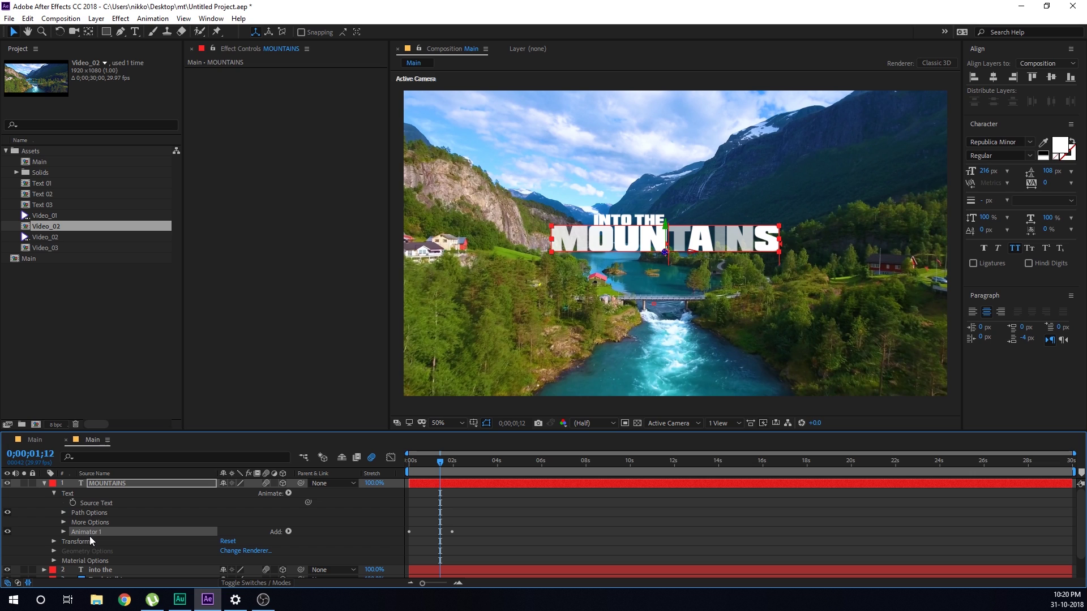
drag(431, 472, 383, 468)
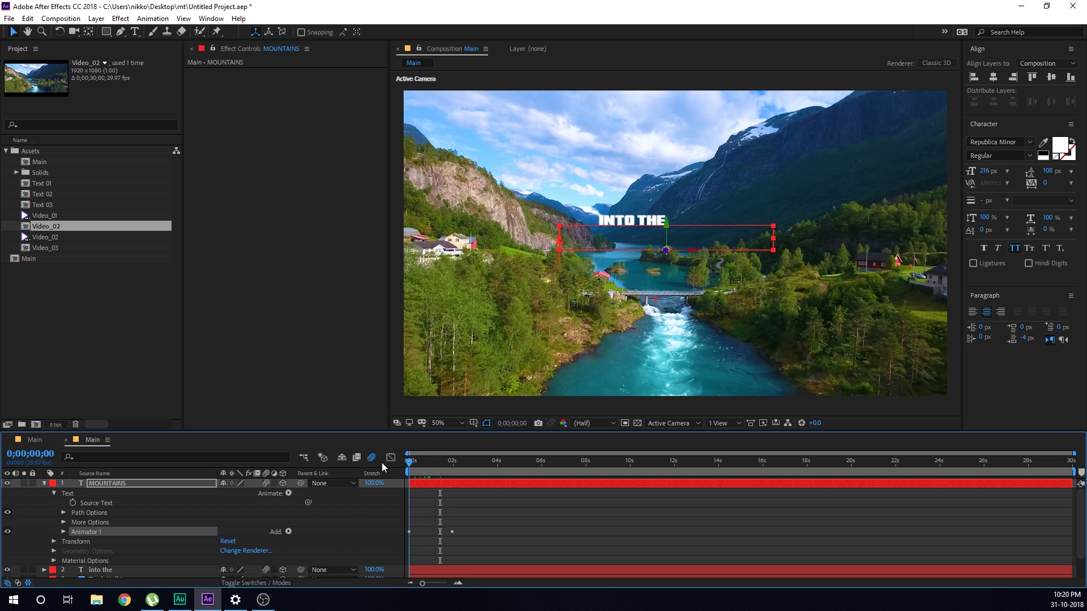
click(45, 484)
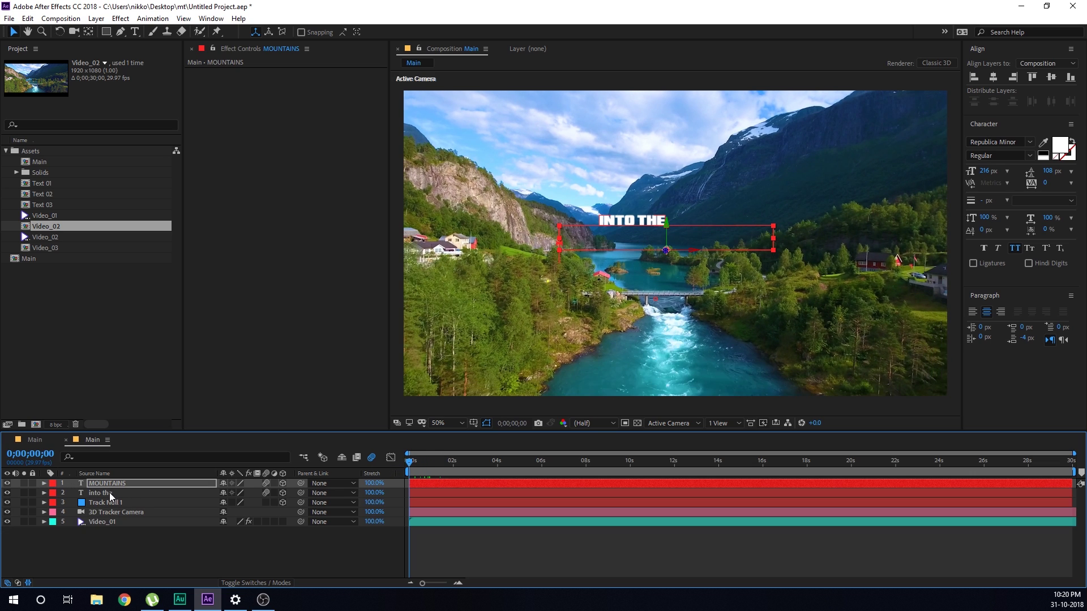
click(109, 493)
key(ctrl+v)
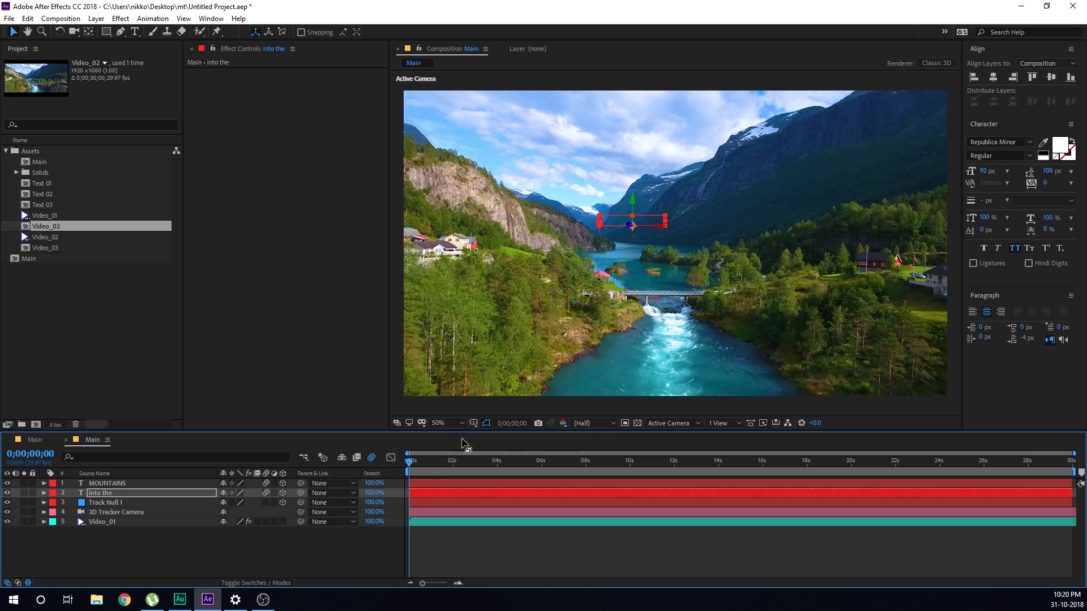
drag(416, 457, 818, 488)
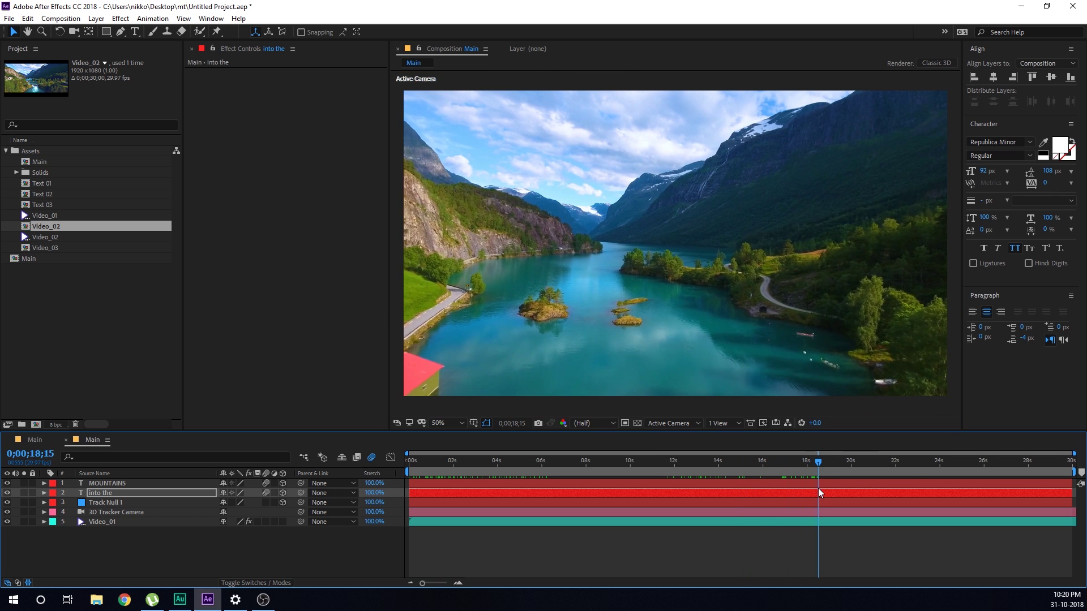
click(34, 439)
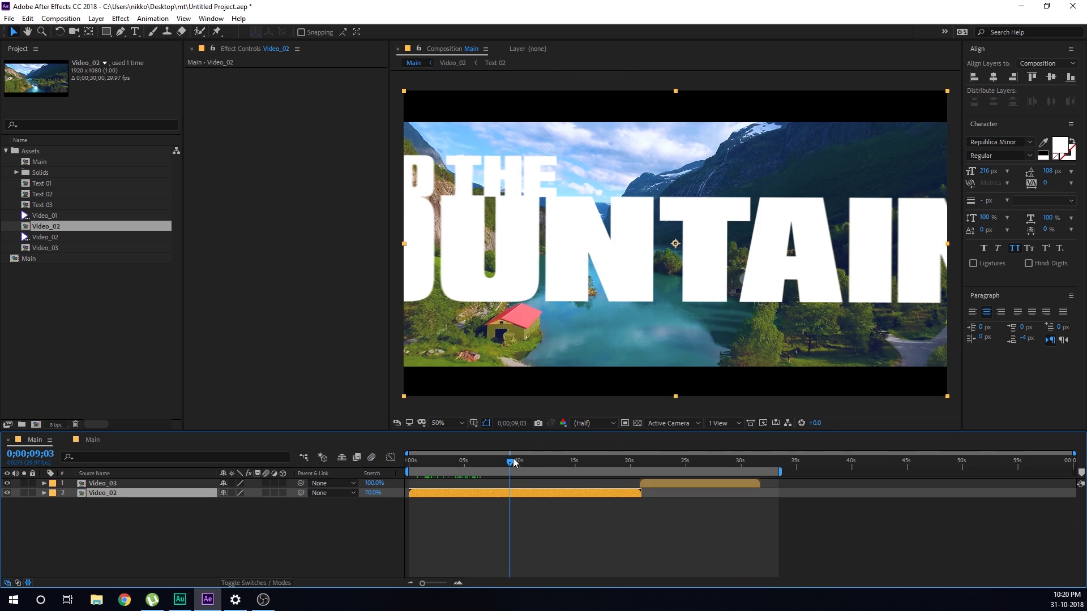
Scrub through the directed-by credit around 13 seconds, then return to the camera-tracked Main composition
drag(515, 463, 576, 464)
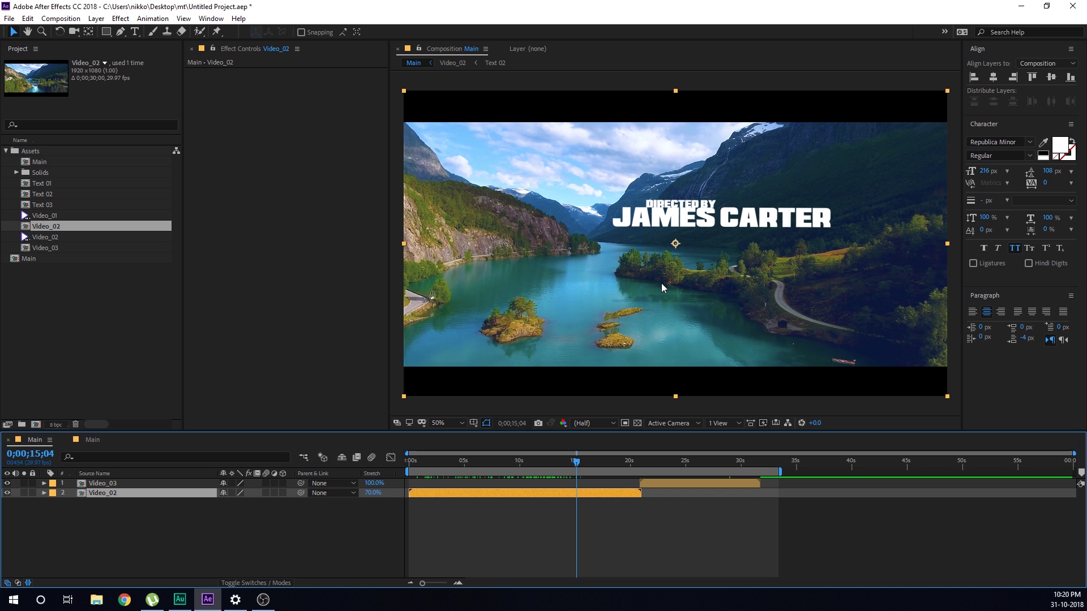
click(557, 468)
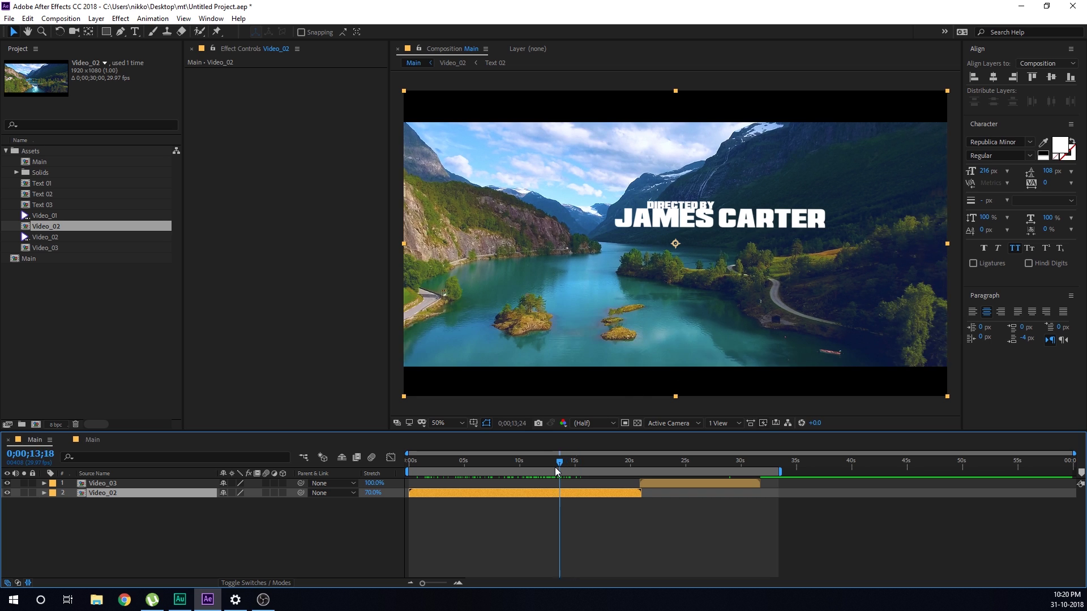
drag(557, 468, 579, 470)
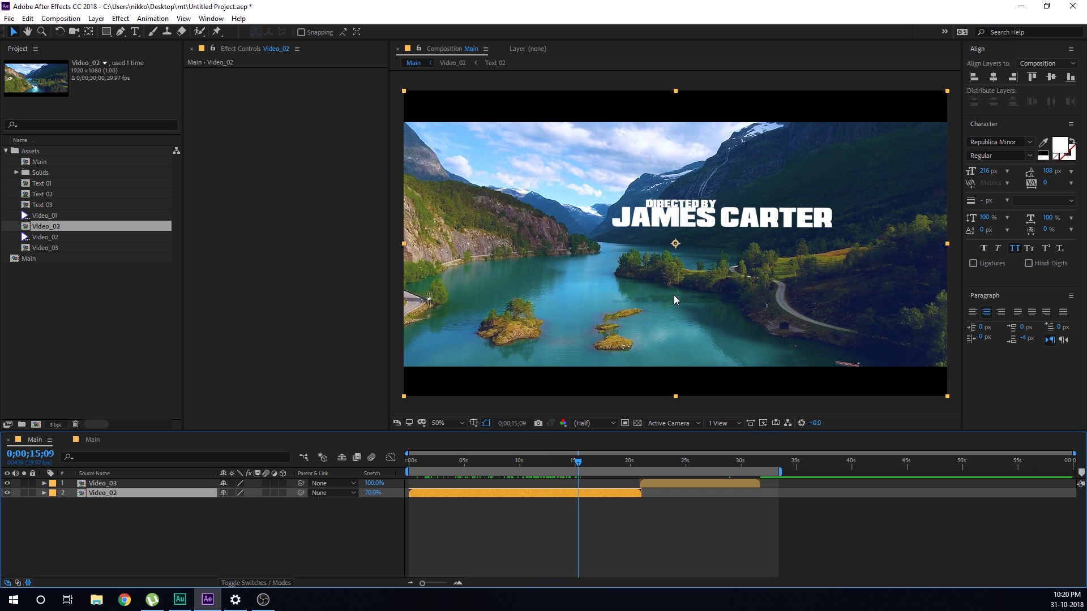
click(84, 440)
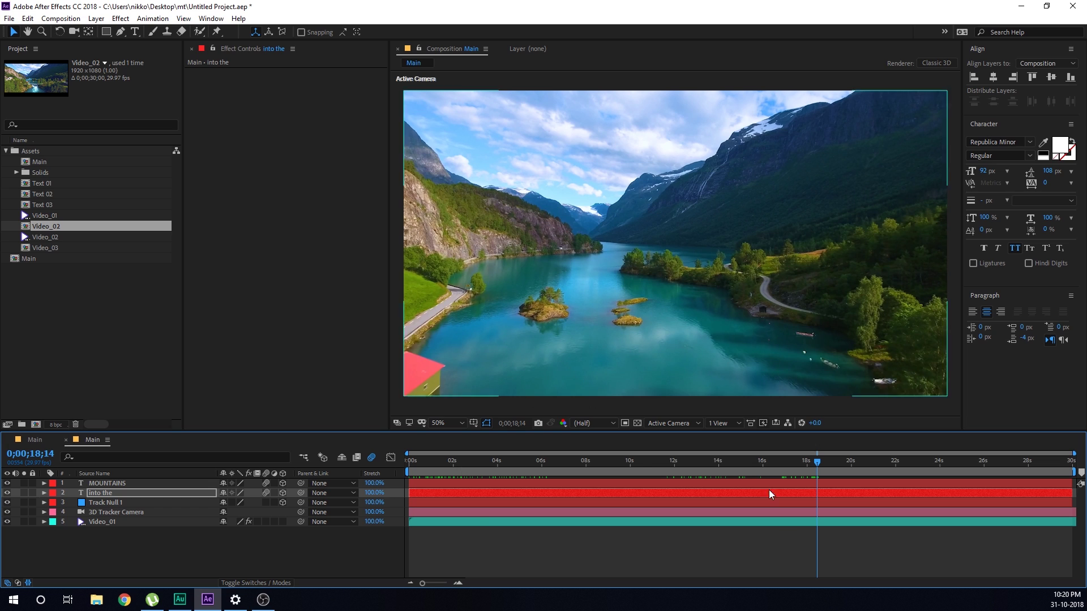
Duplicate the MOUNTAINS title layer and reveal only its Position
drag(808, 462, 670, 461)
click(106, 486)
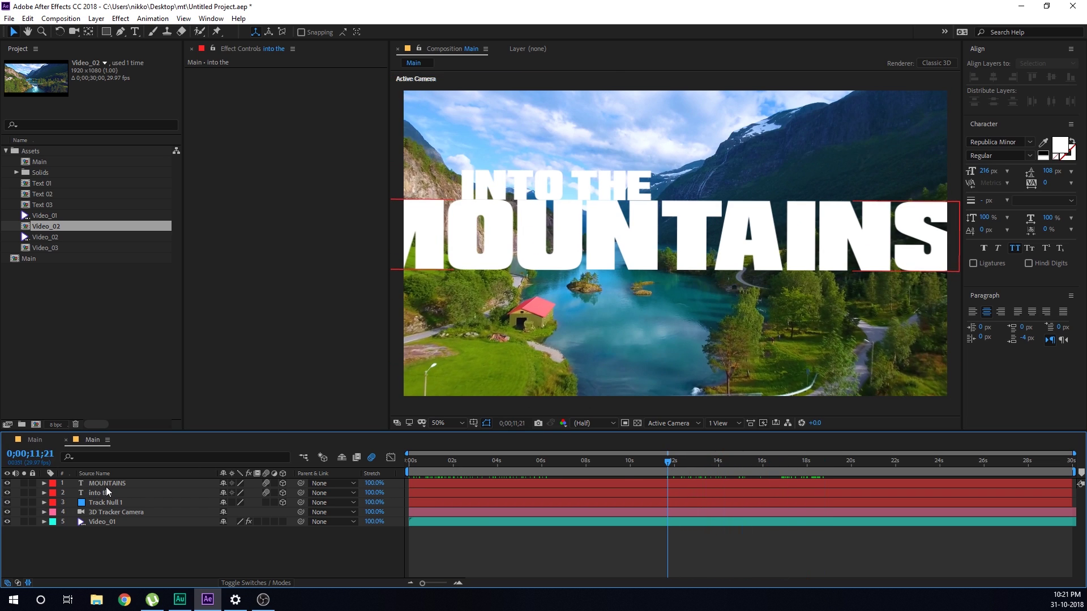
key(ctrl+d)
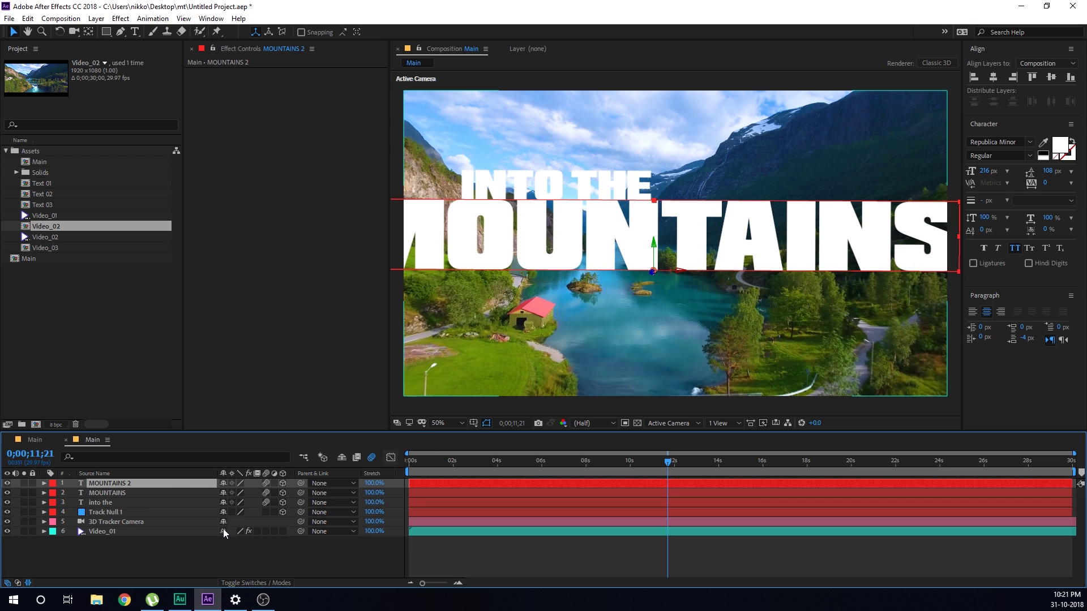
key(p)
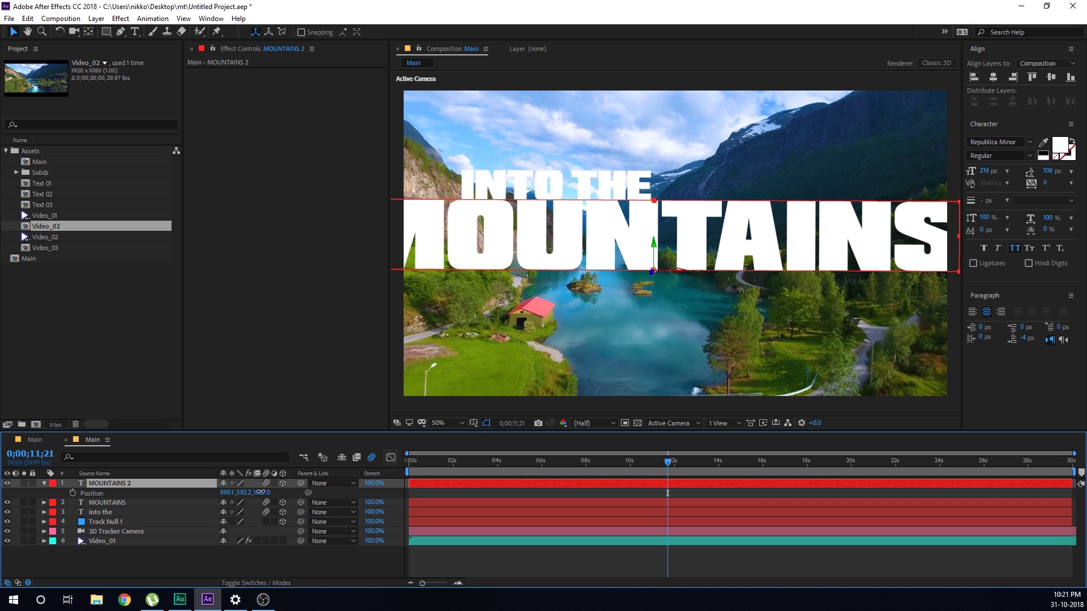
Push the MOUNTAINS 2 copy's Position Z out to 4151 and check it near the clip's end
drag(261, 493, 821, 470)
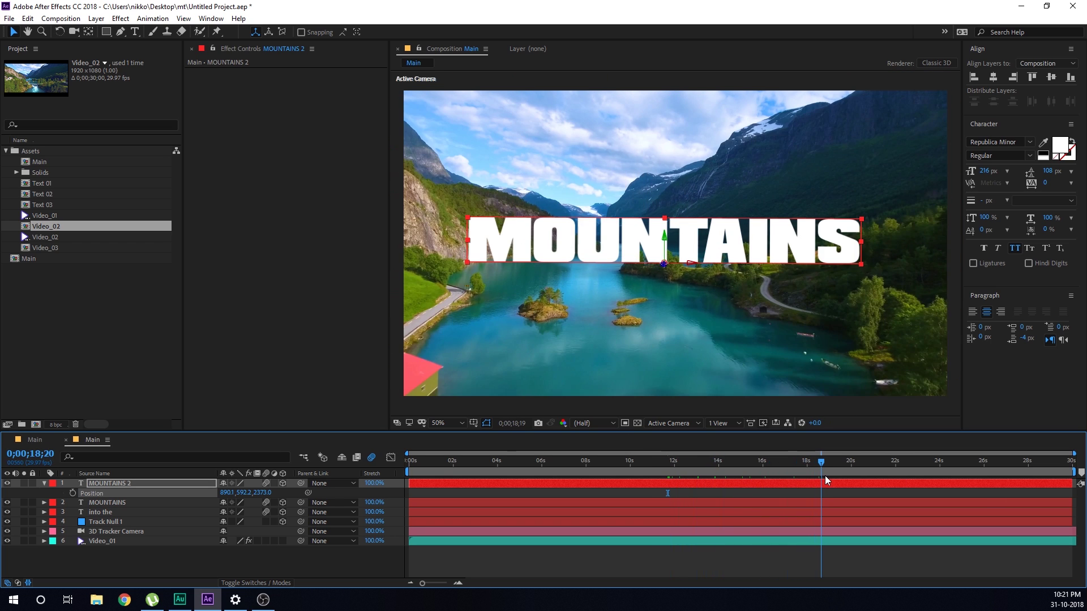
drag(269, 493, 520, 482)
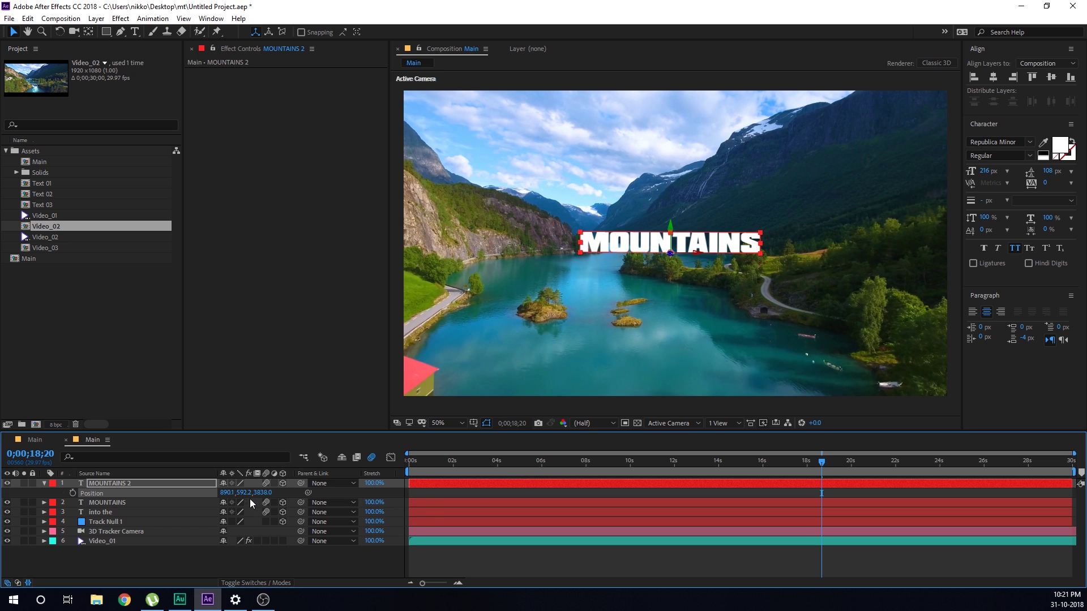
drag(261, 493, 950, 448)
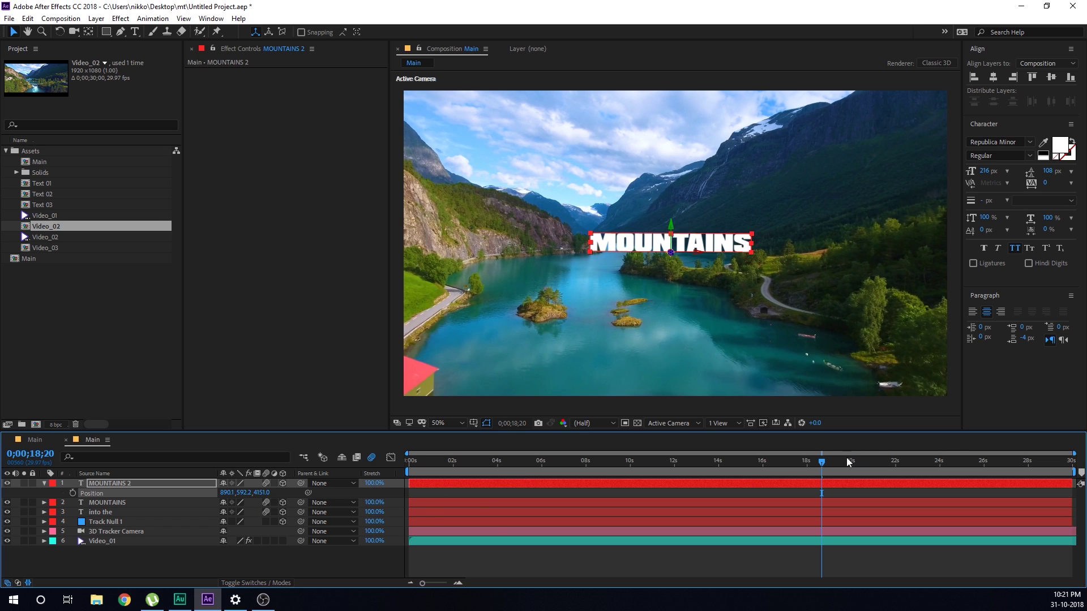
drag(847, 457, 1048, 468)
drag(702, 263, 843, 274)
Retype the MOUNTAINS 2 copy as the director's name, shrink it from 216 to 162 px, and duplicate it
double_click(98, 483)
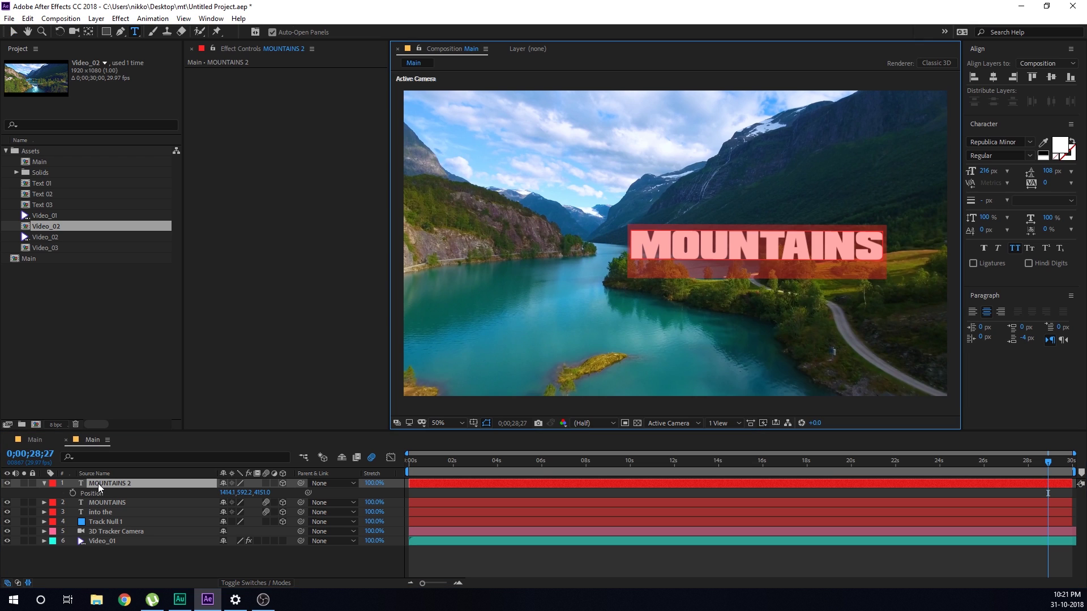
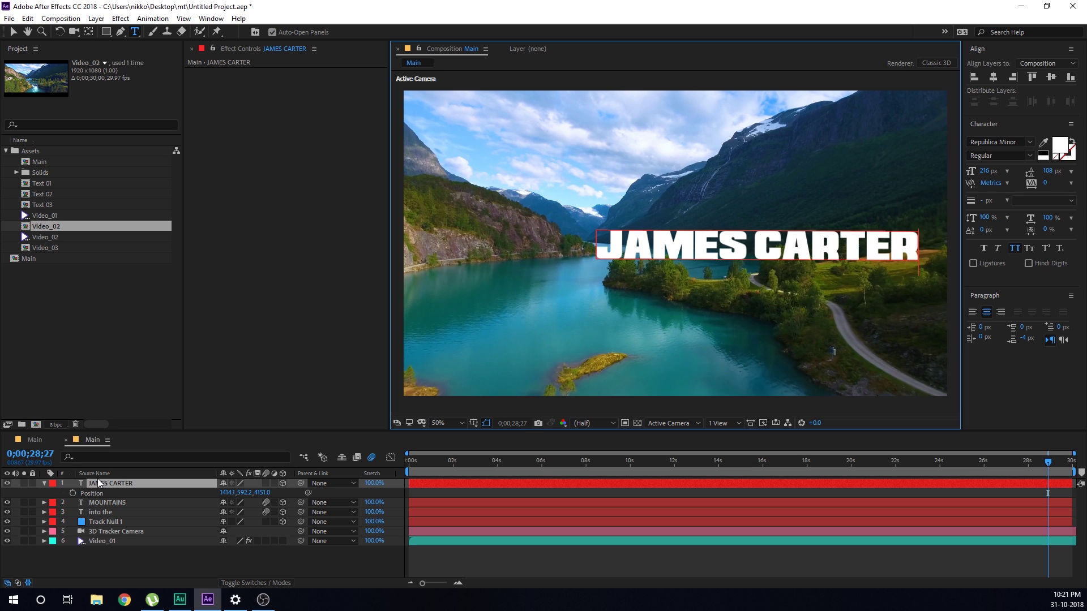
click(124, 484)
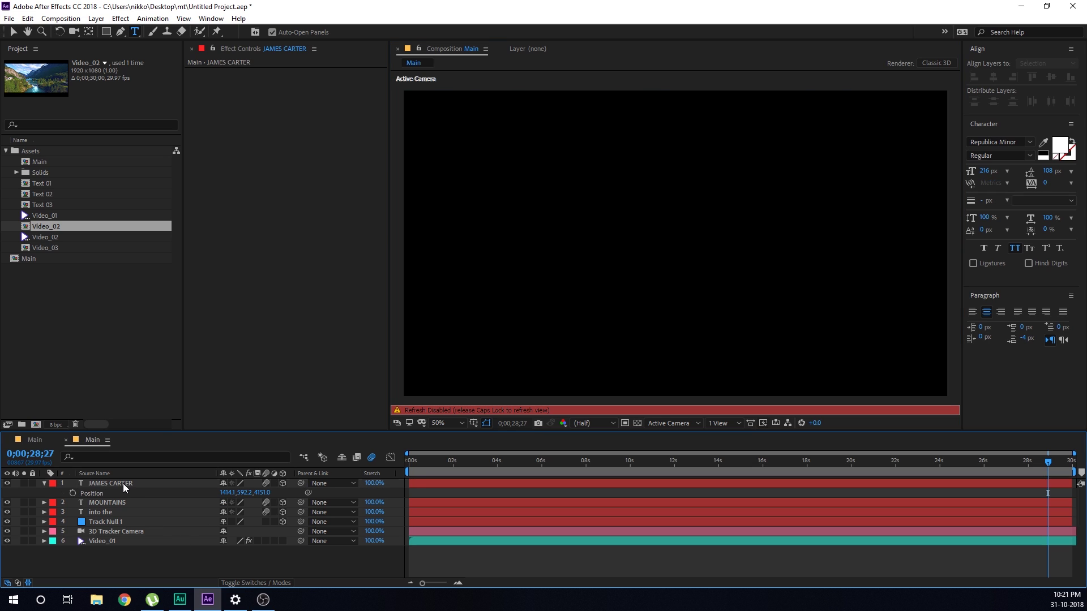
drag(991, 172, 963, 176)
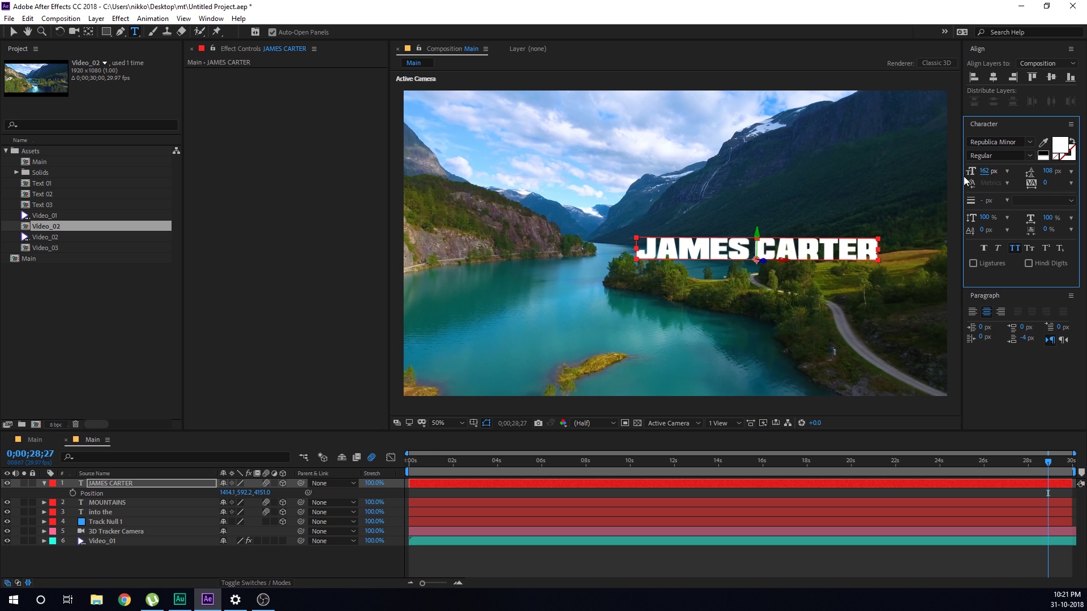
key(v)
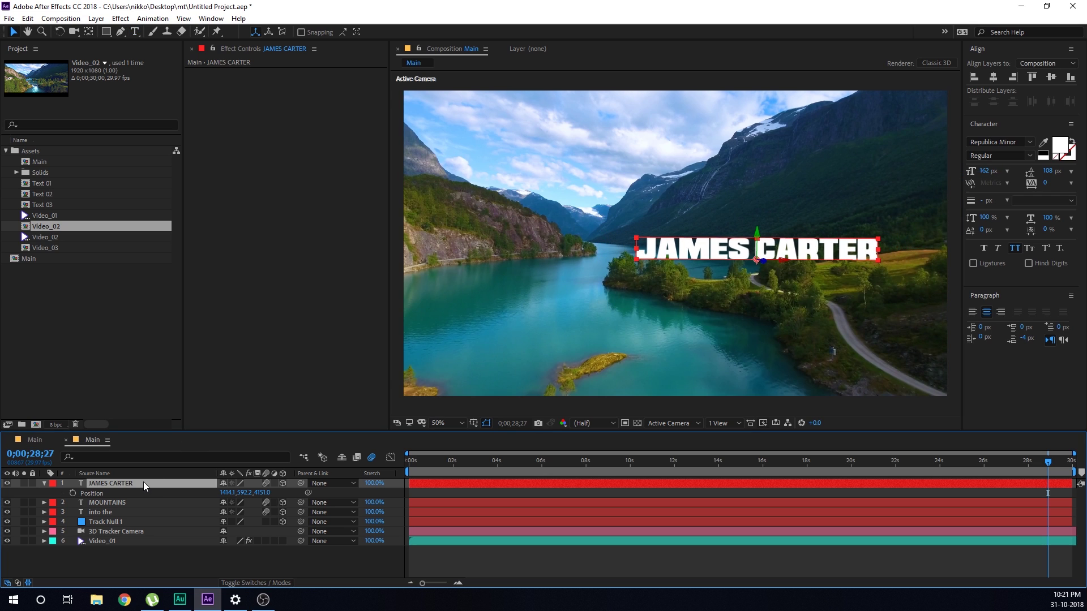
key(ctrl+d)
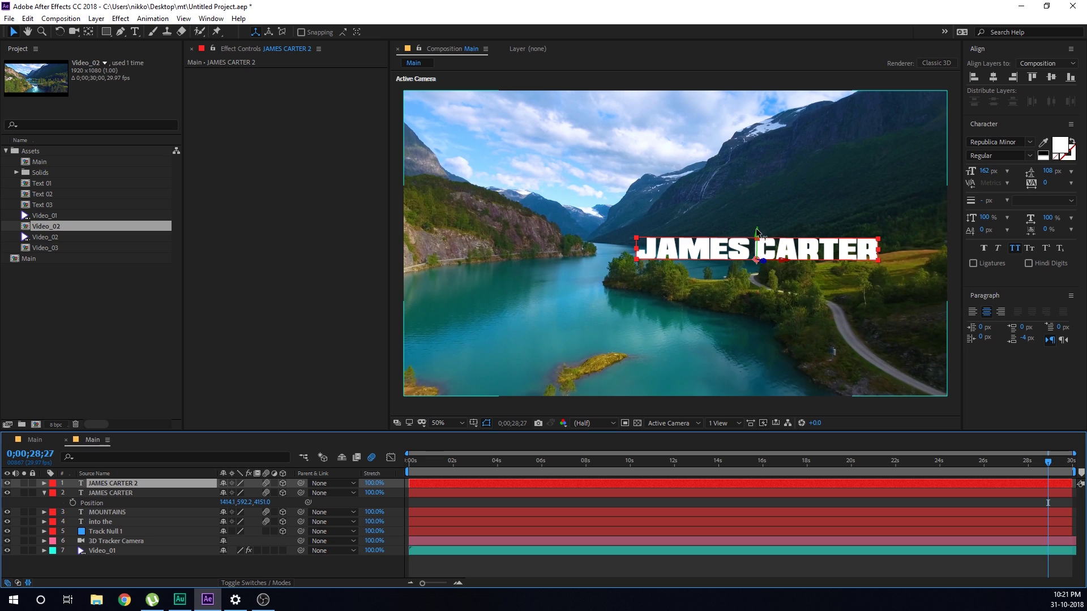
Raise the duplicate and retype it as 'directed by' at 81 px
drag(757, 232, 757, 213)
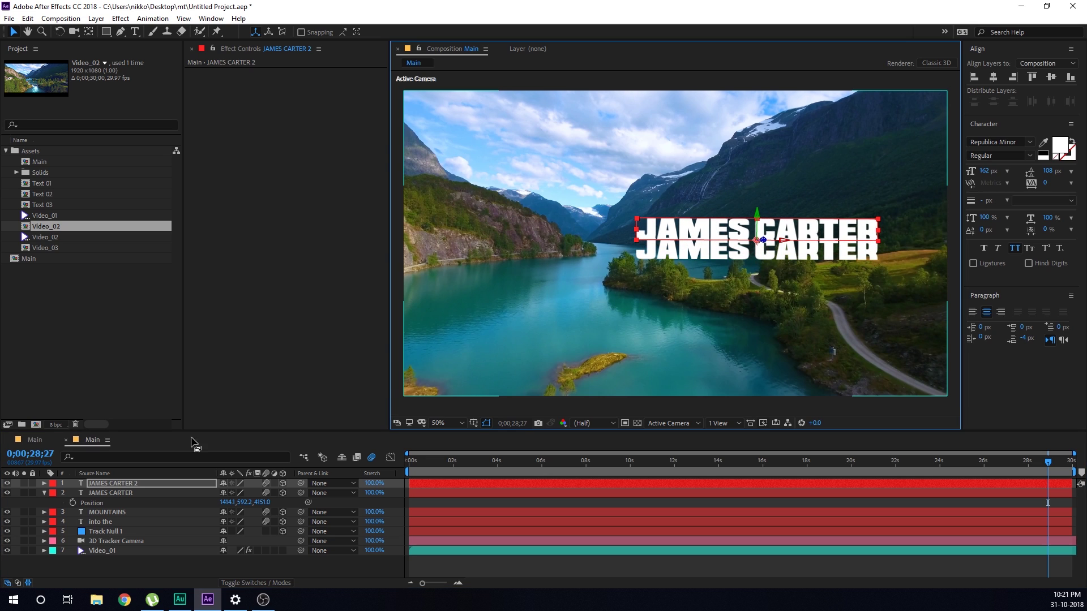
double_click(108, 483)
text(dire)
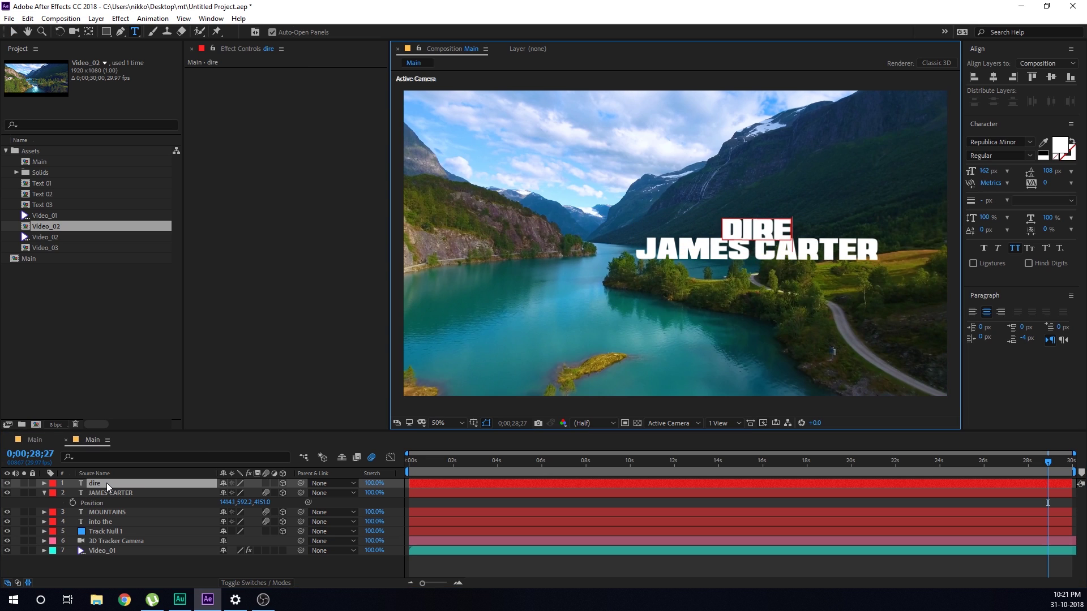
text(cted by)
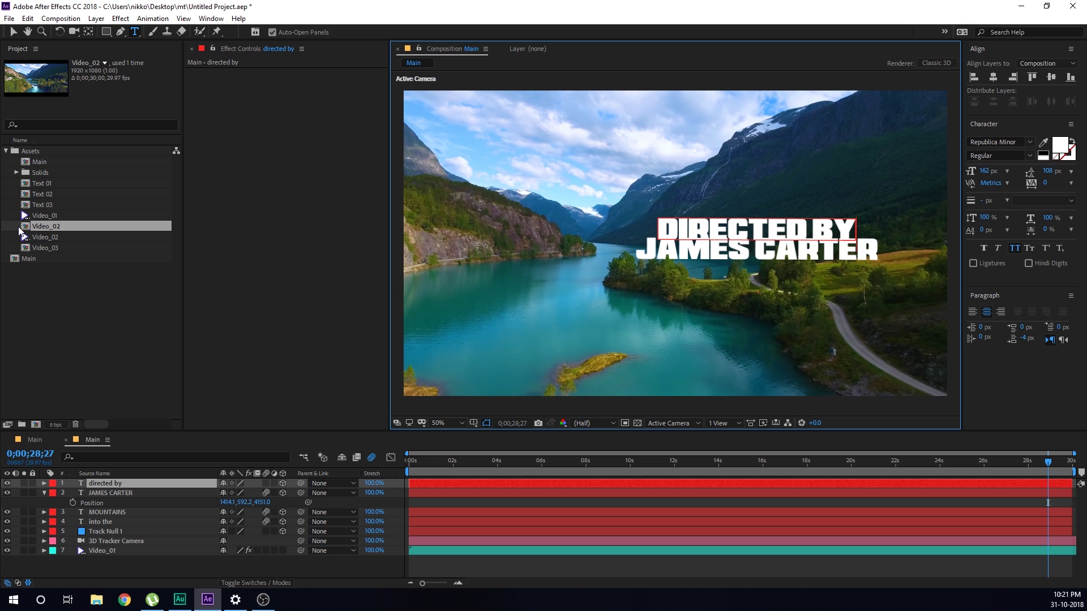
click(14, 31)
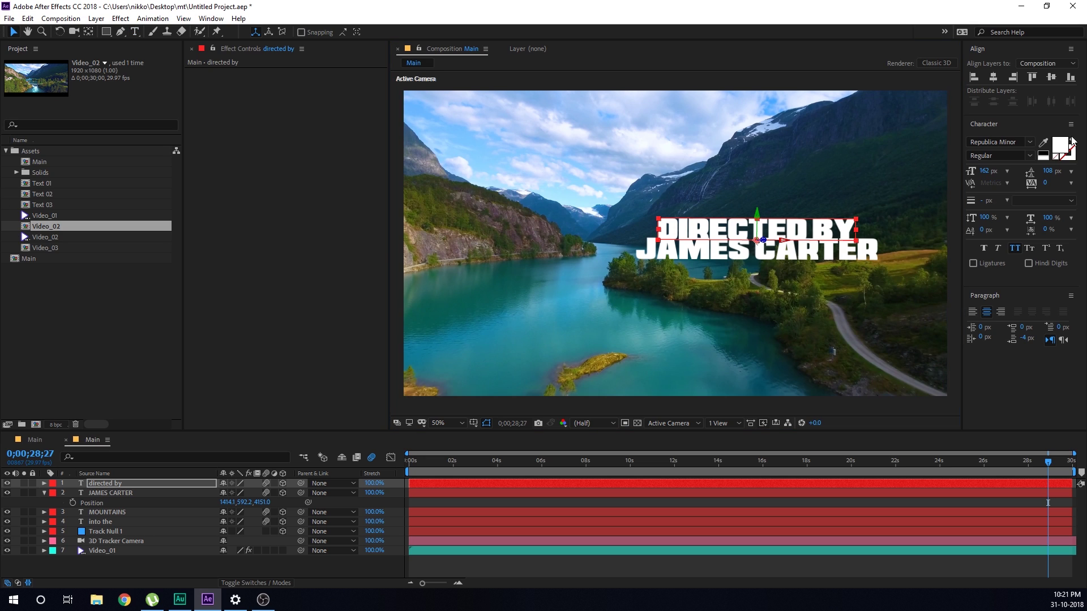
drag(985, 171, 947, 184)
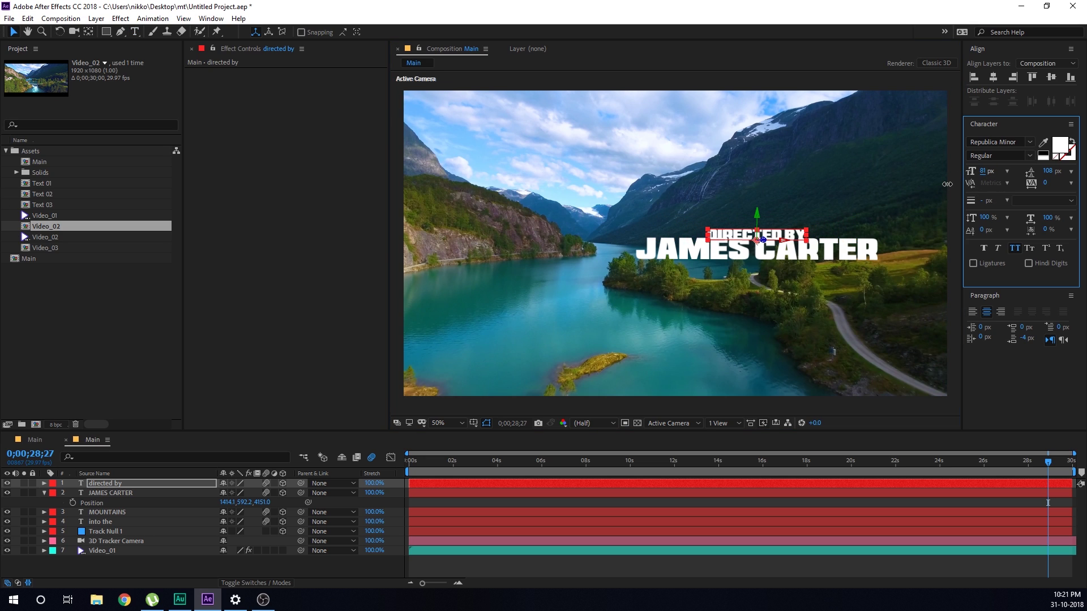
Zoom in and nudge the DIRECTED BY line up just above the name, then zoom back out
click(358, 566)
scroll(755, 248, up, 1)
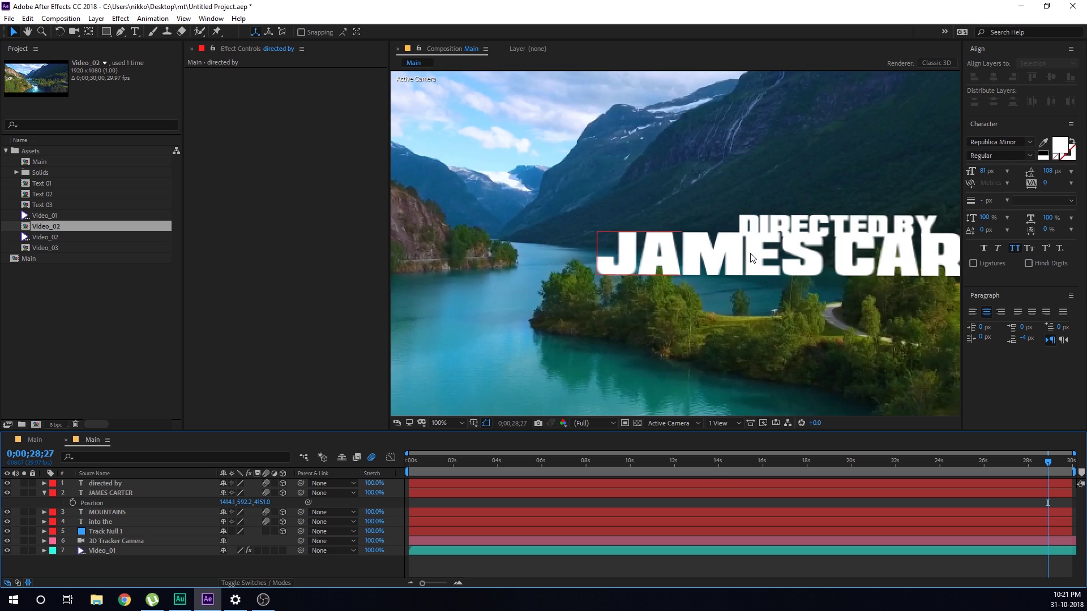
drag(825, 218, 763, 218)
key(period)
key(v)
click(871, 204)
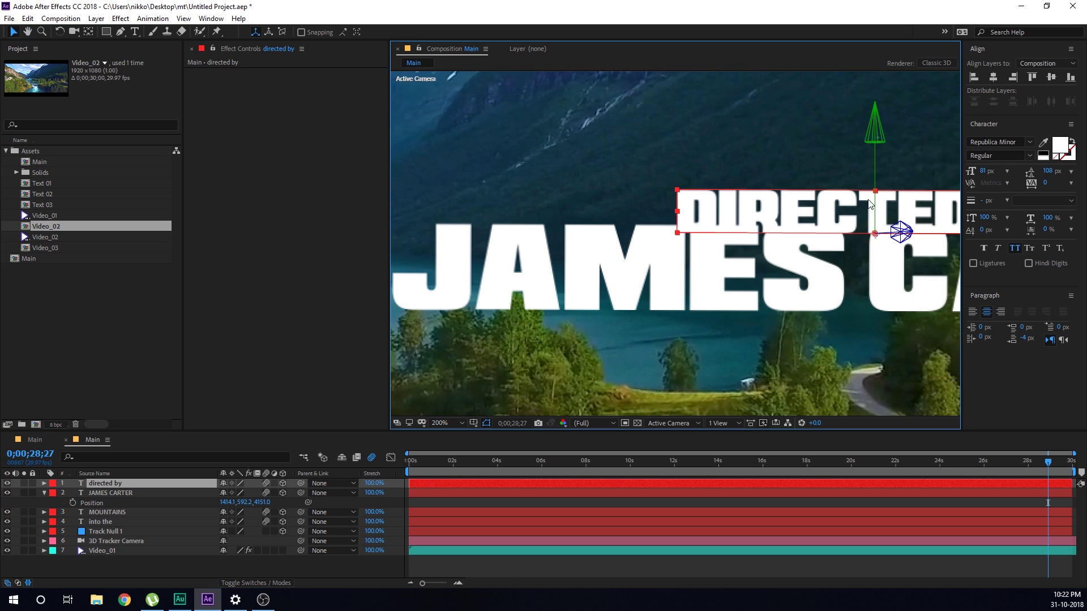
drag(877, 162, 875, 154)
click(283, 565)
key(comma)
key(comma)
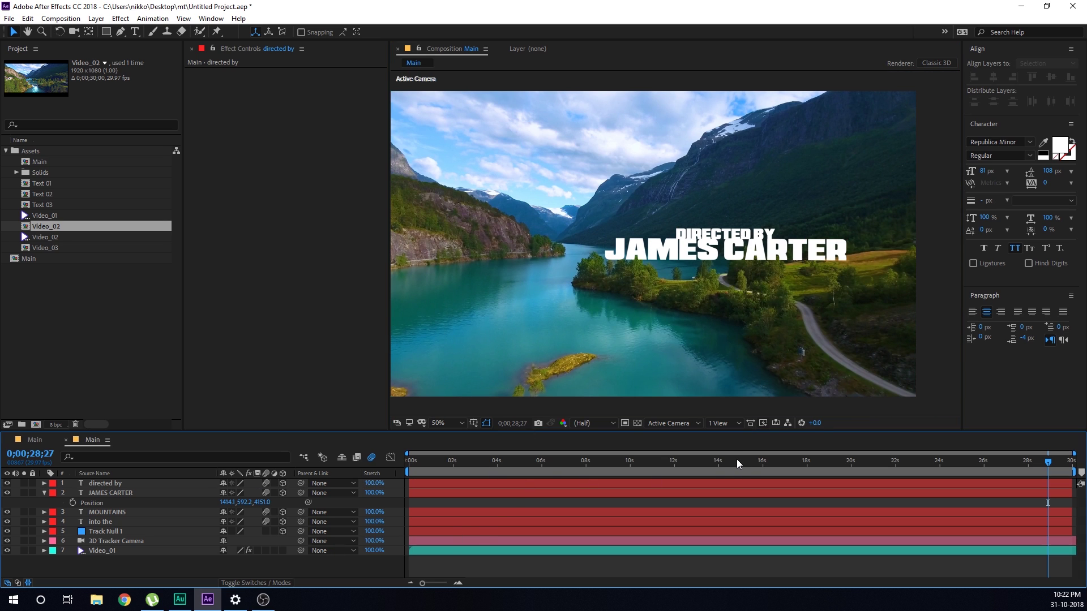
Slide the DIRECTED BY and name layers so both start at 0;00;16;24
drag(736, 459, 781, 470)
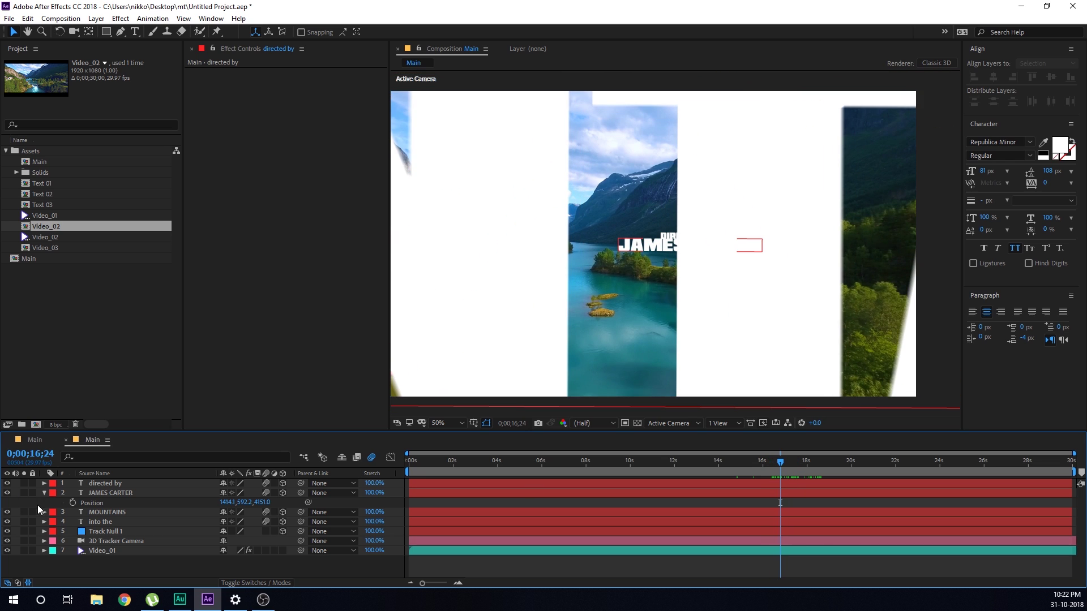
click(128, 486)
shift+click(112, 495)
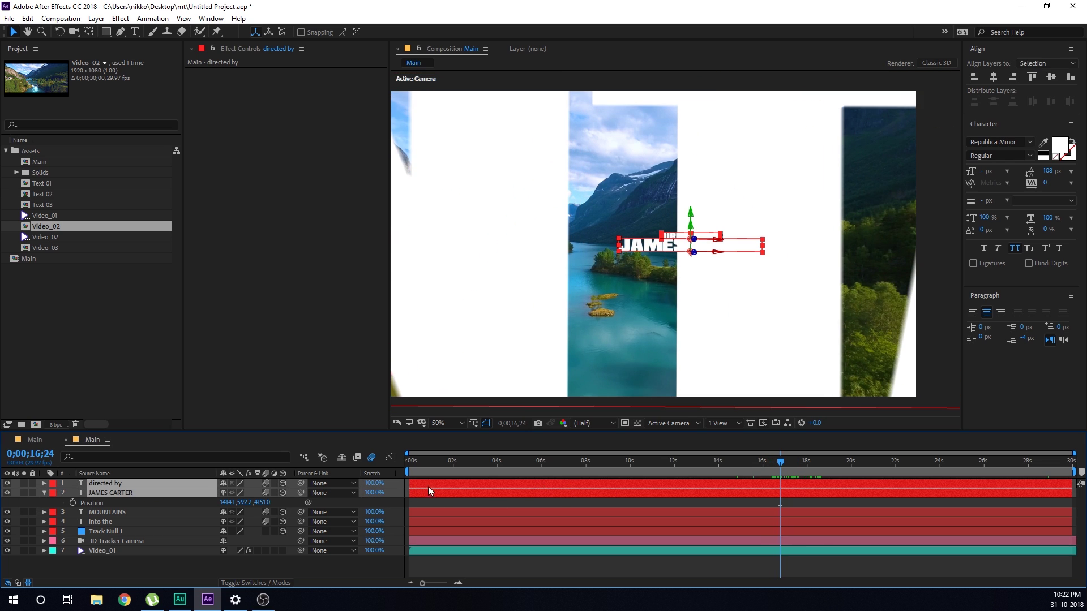
drag(428, 487, 970, 468)
Jump to 0;00;25;09, collapse the name layer's Position, and select that layer
click(787, 573)
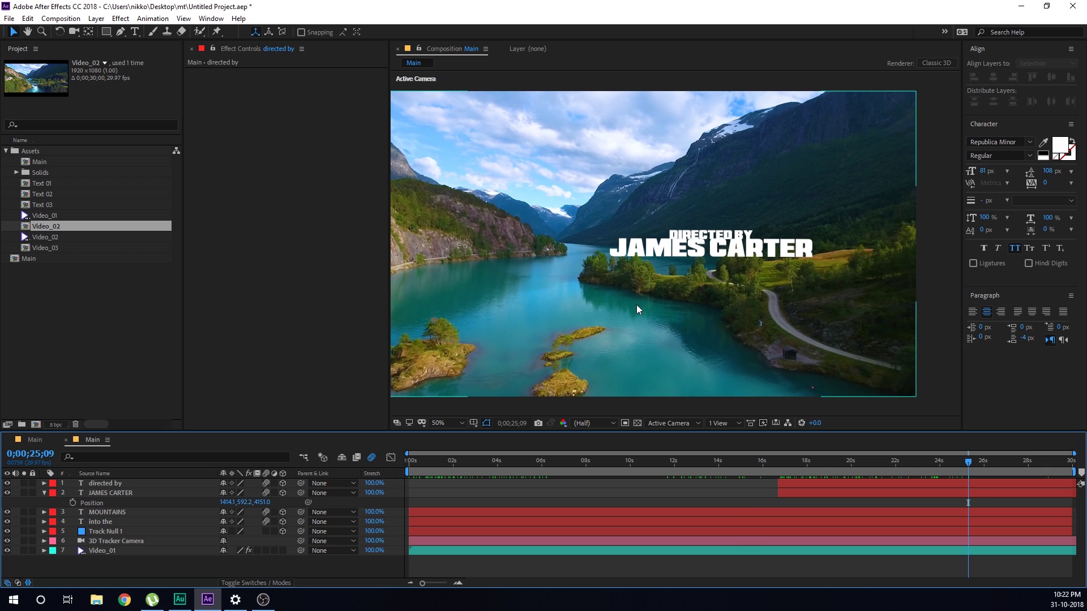
click(44, 493)
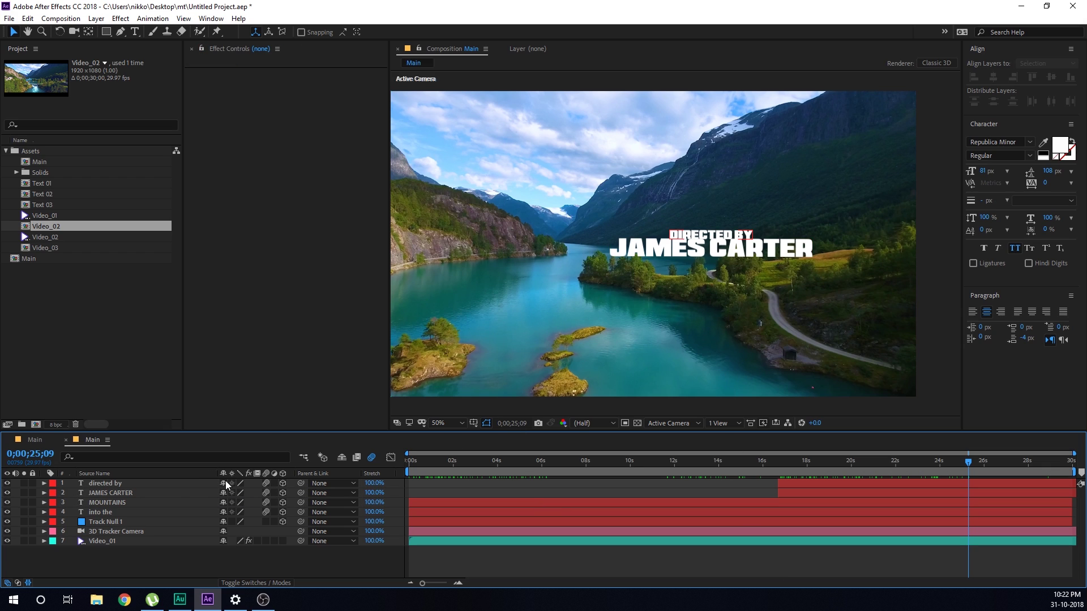
click(118, 492)
Duplicate both credit title layers, reorder the copies, and give them a Lavender label
shift+click(107, 484)
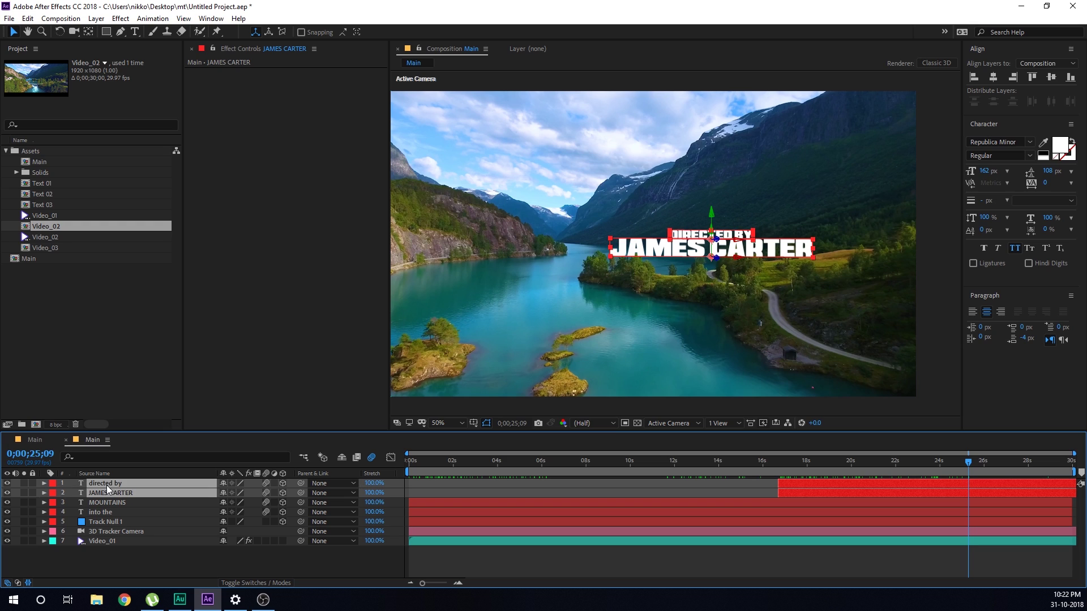
key(ctrl+d)
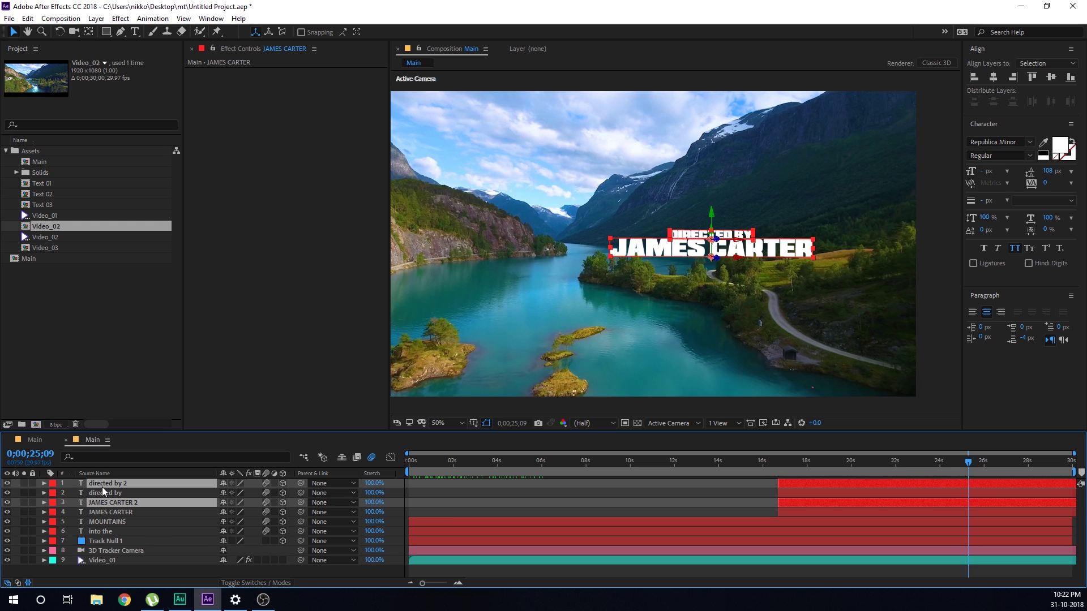
mouse_move(102, 487)
mouse_down()
mouse_move(93, 502)
mouse_move(94, 491)
mouse_up()
click(52, 485)
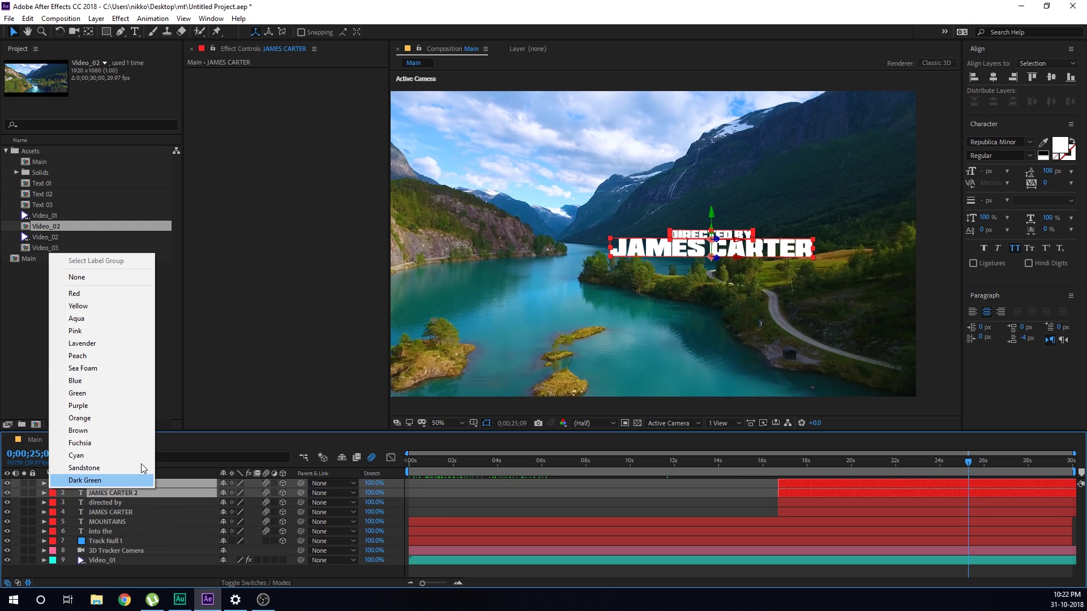
click(90, 343)
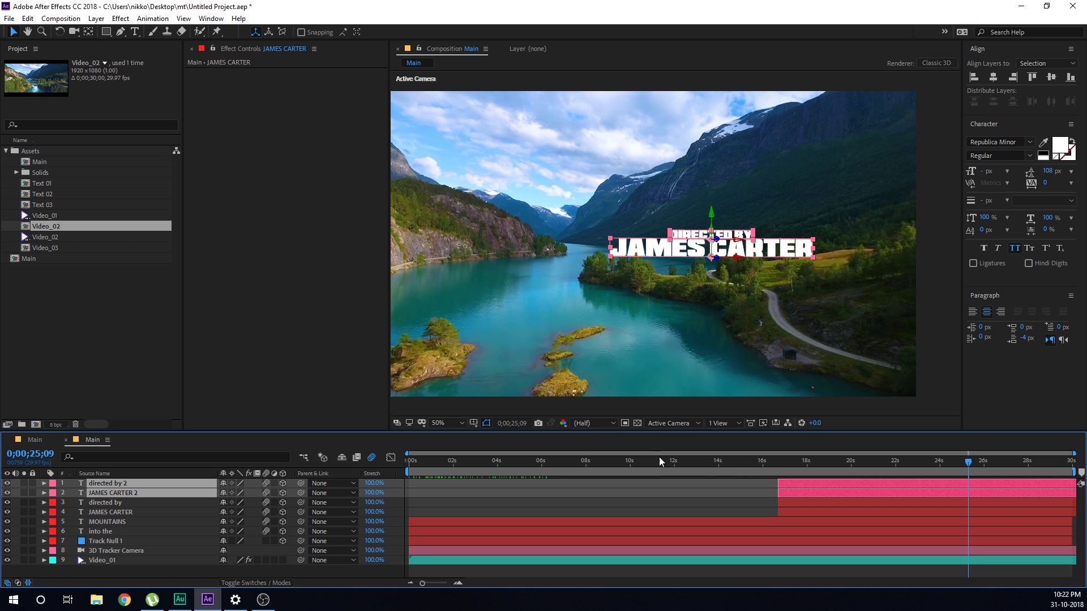
Show the copies' rotation and lower both flipped titles down onto the water
key(r)
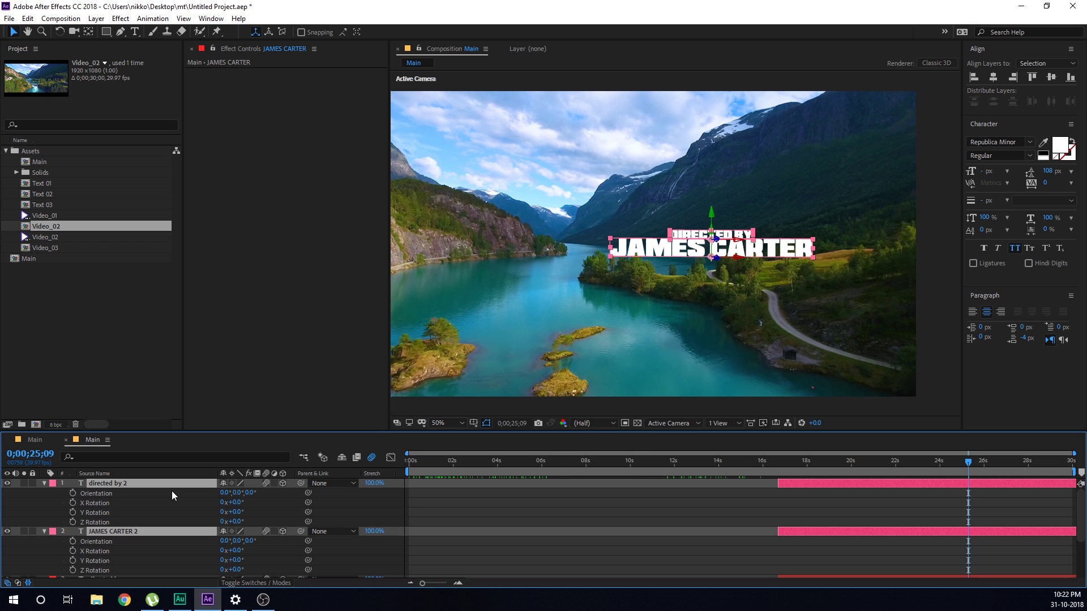
drag(239, 512, 290, 503)
key(ctrl+z)
key(ctrl+z)
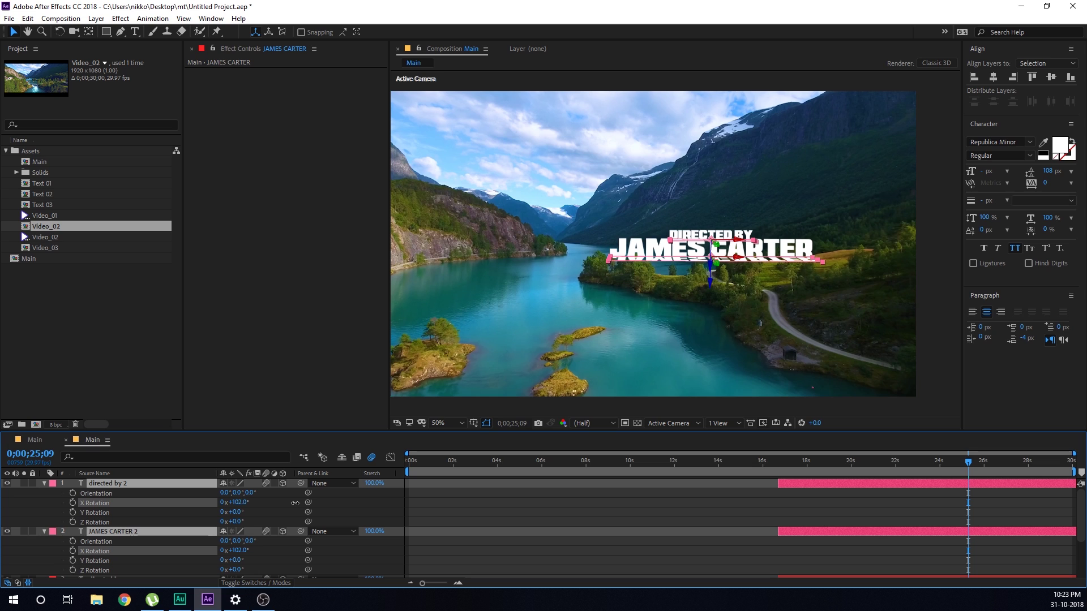
drag(711, 283, 715, 397)
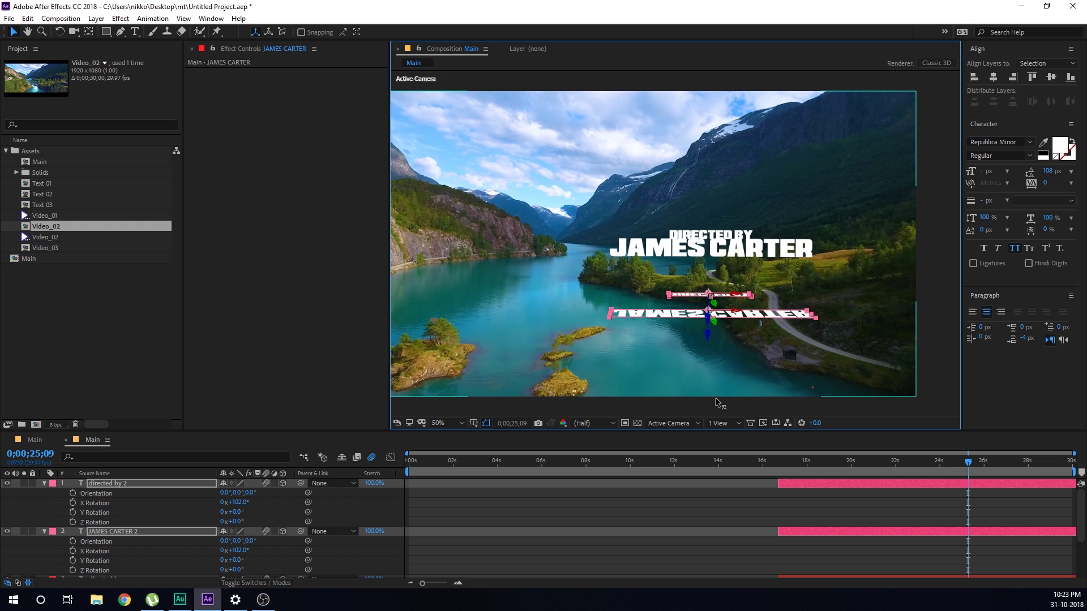
click(596, 520)
Lower 'directed by 2' separately toward the flipped name and check another frame
click(100, 481)
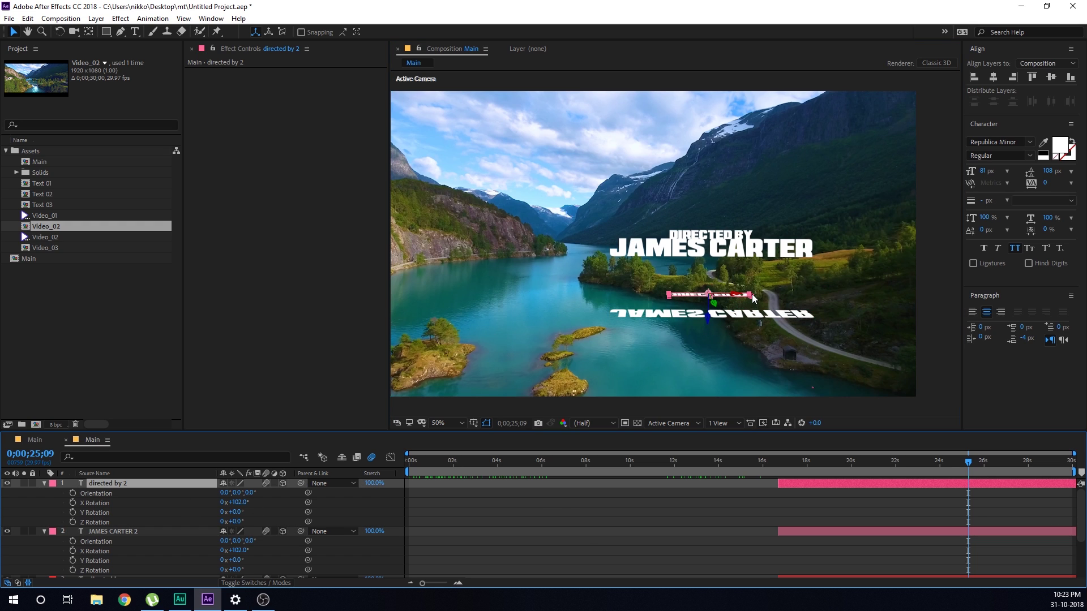
drag(709, 315, 706, 348)
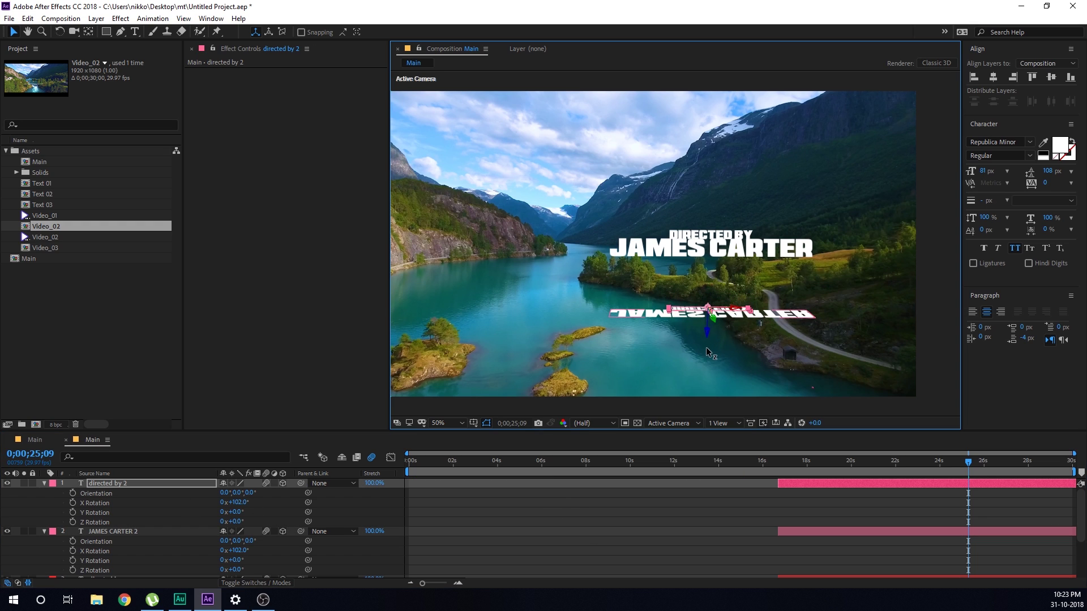
click(578, 514)
drag(776, 461, 967, 478)
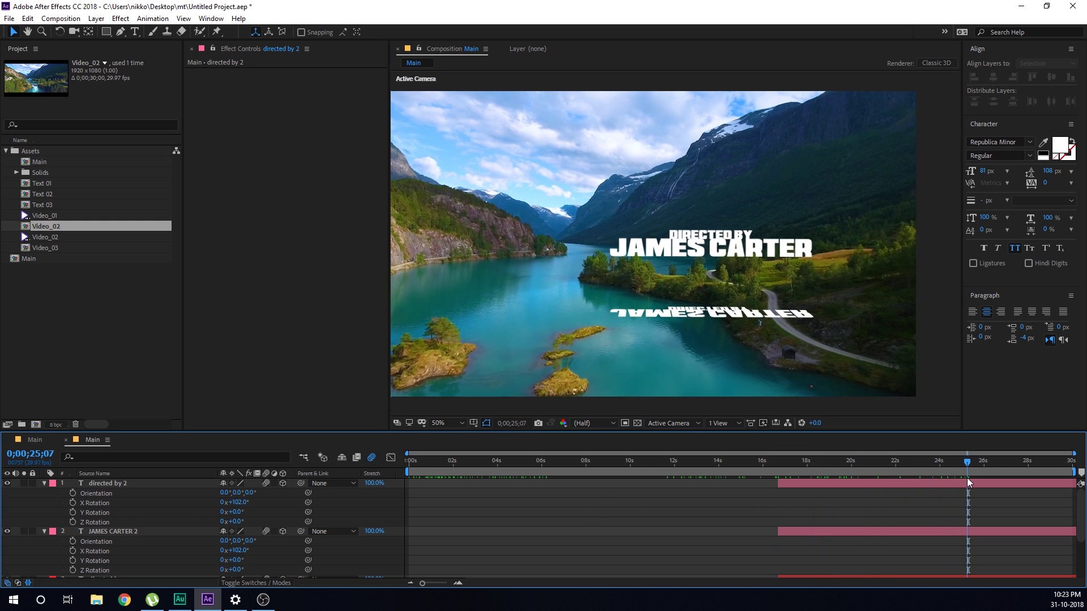
Collapse both reflection layers and set their text fill colour to black
click(44, 484)
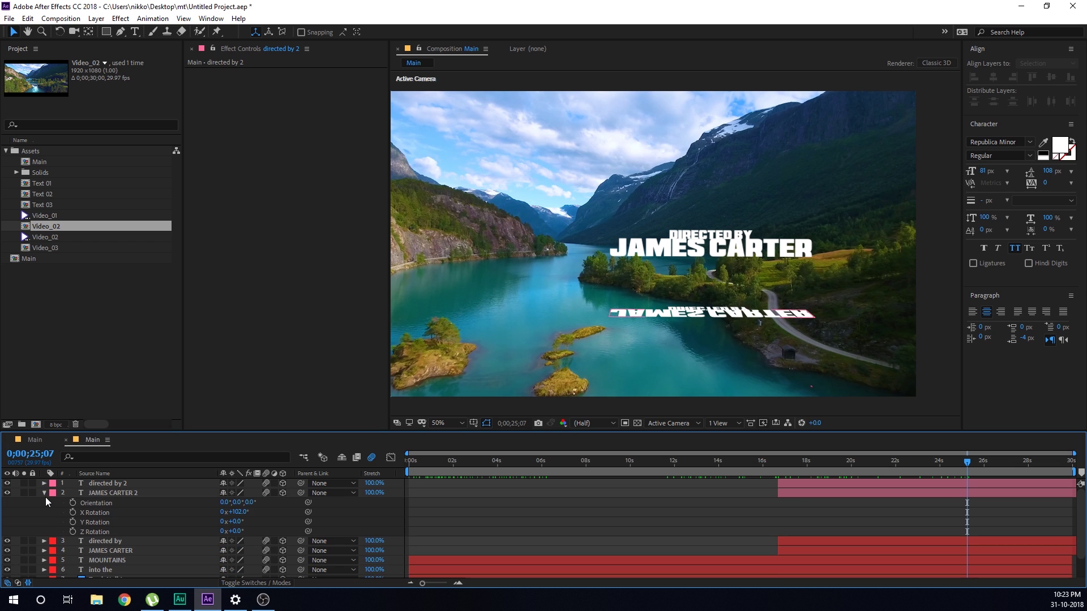
click(45, 494)
click(100, 484)
shift+click(102, 493)
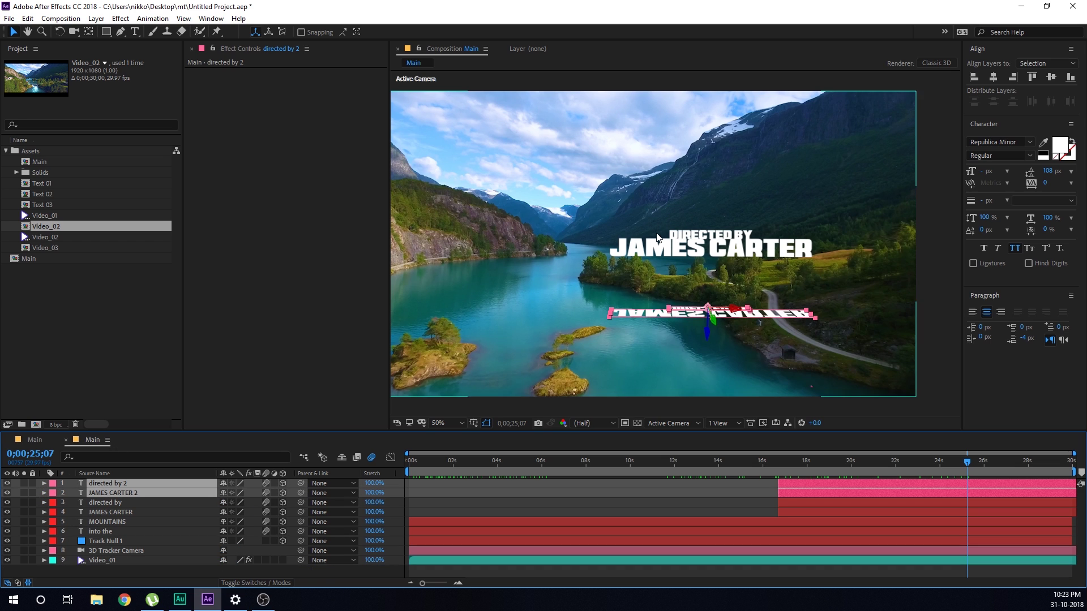
click(1060, 145)
click(626, 311)
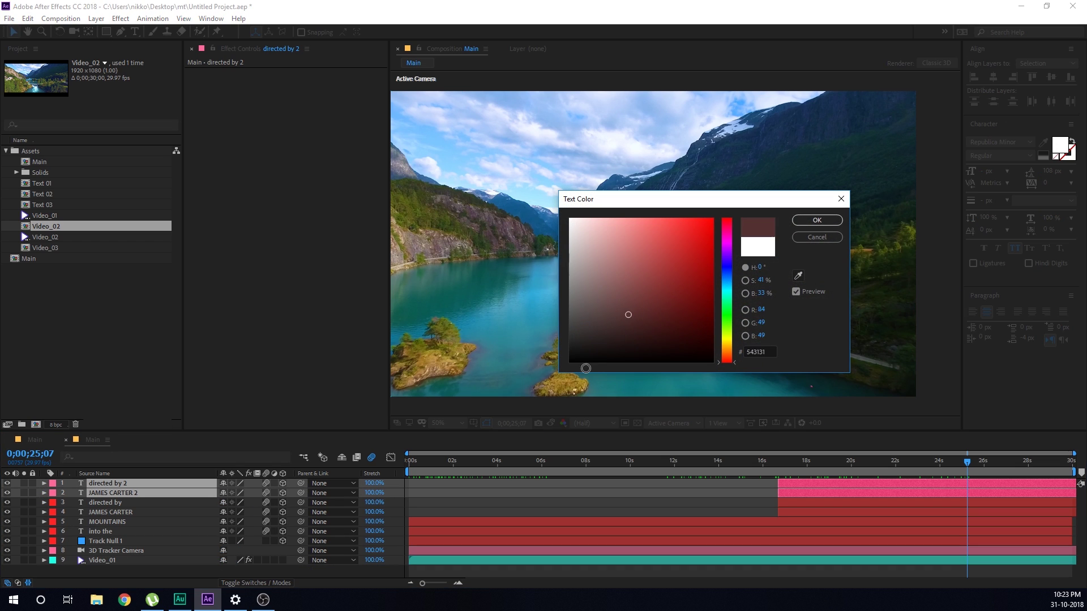
click(816, 220)
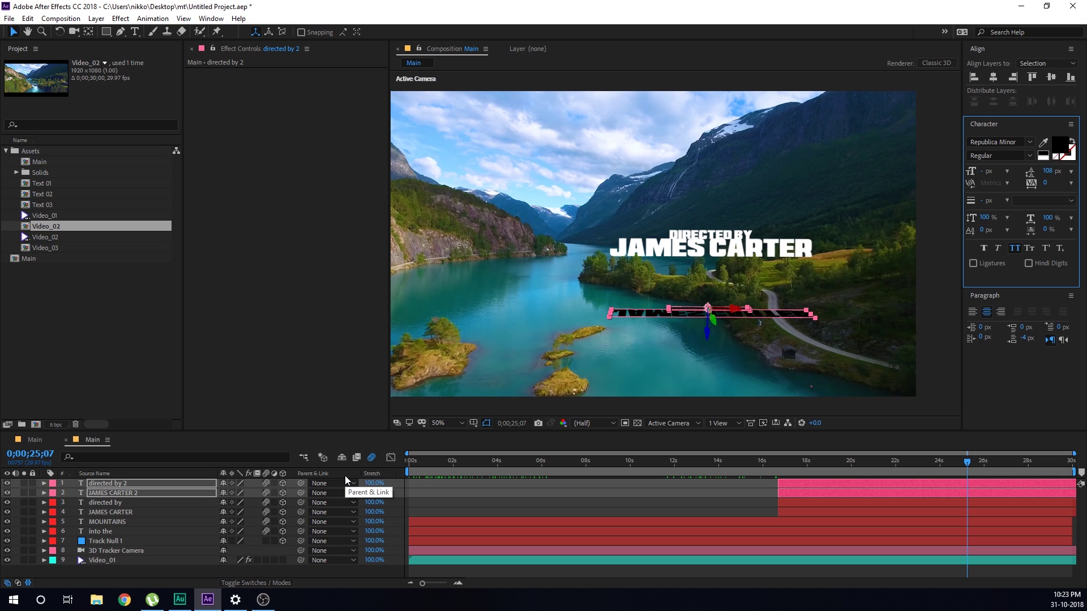
Set both reflection layers' Opacity to 12%
key(t)
click(226, 493)
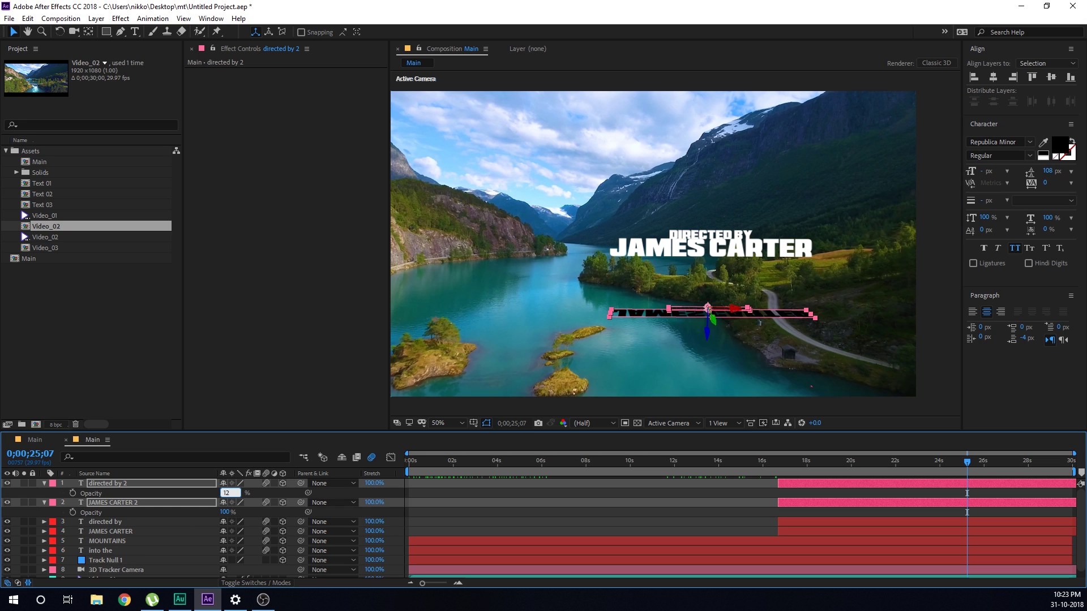
key(Return)
click(483, 524)
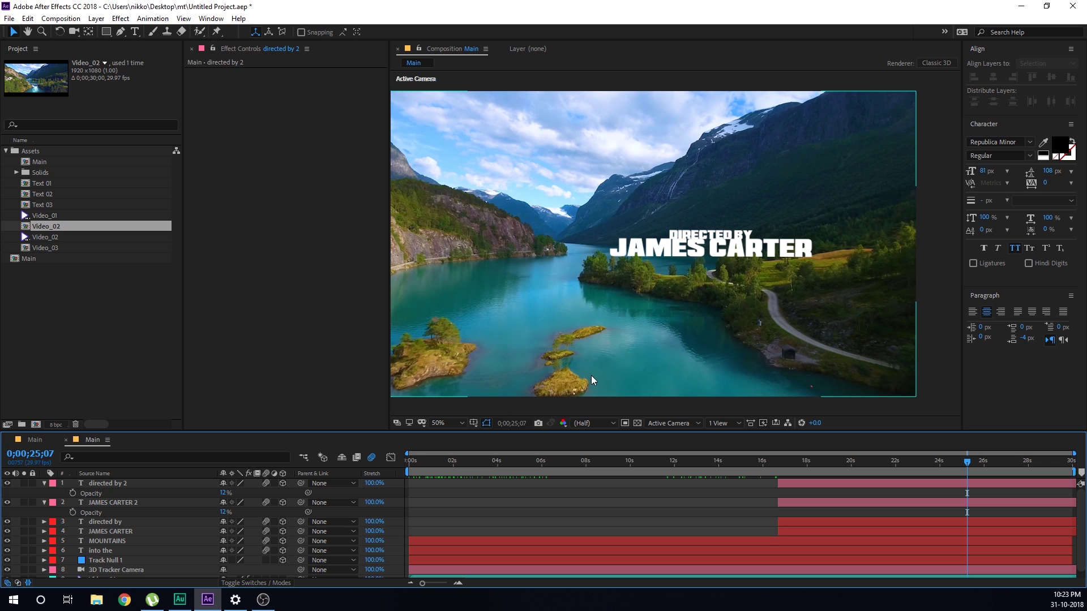
click(116, 486)
shift+click(202, 499)
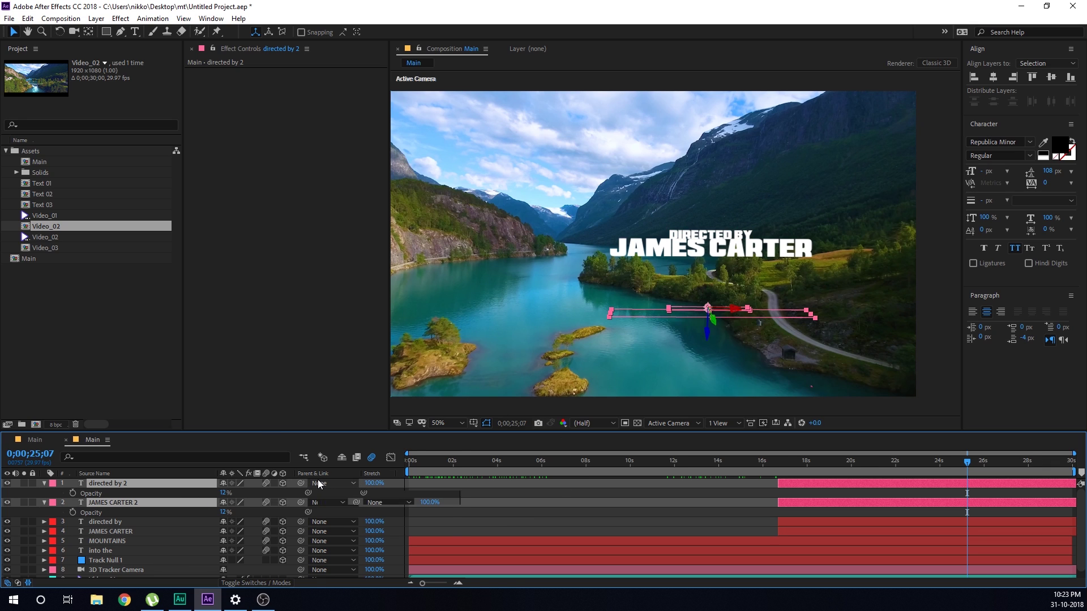
Blend both reflections with Soft Light and raise their opacity to about 31%
key(F4)
click(259, 482)
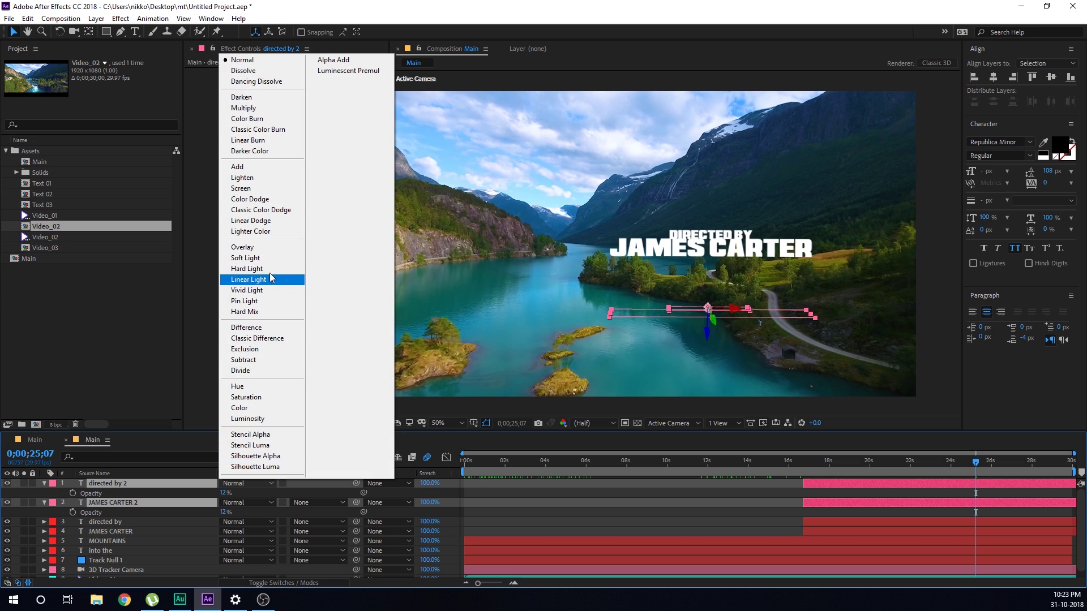
click(247, 258)
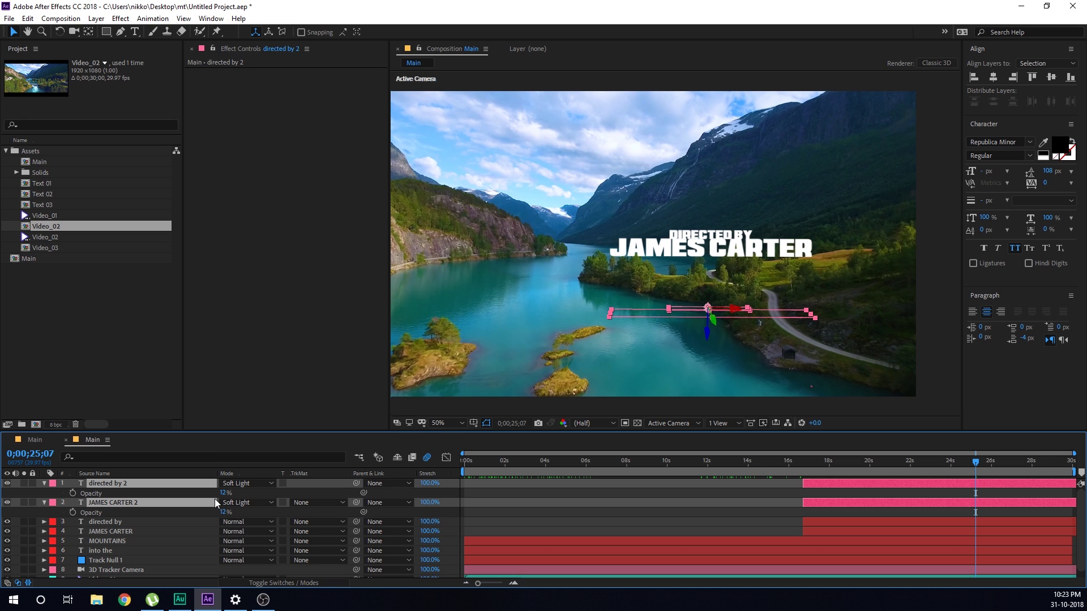
drag(222, 493, 230, 492)
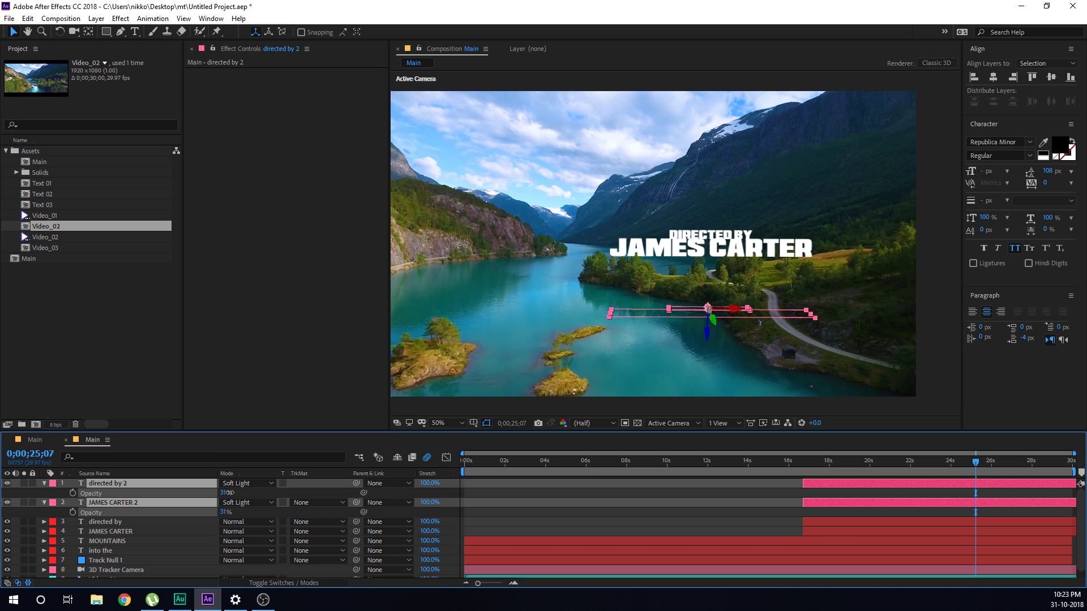
click(668, 494)
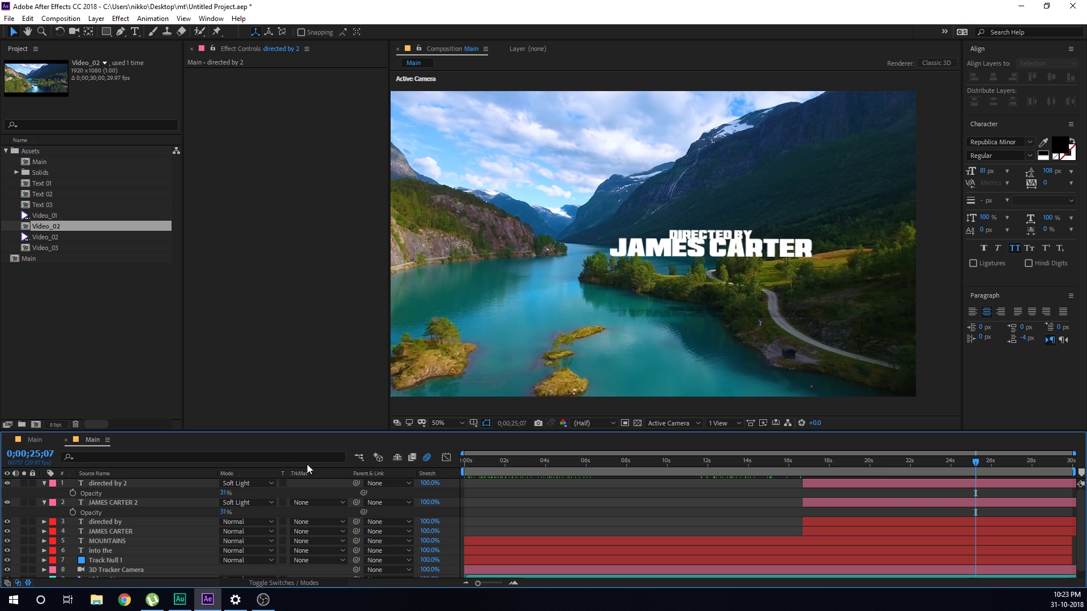
Reselect the reflection layers and bring up the quick effect search
click(114, 488)
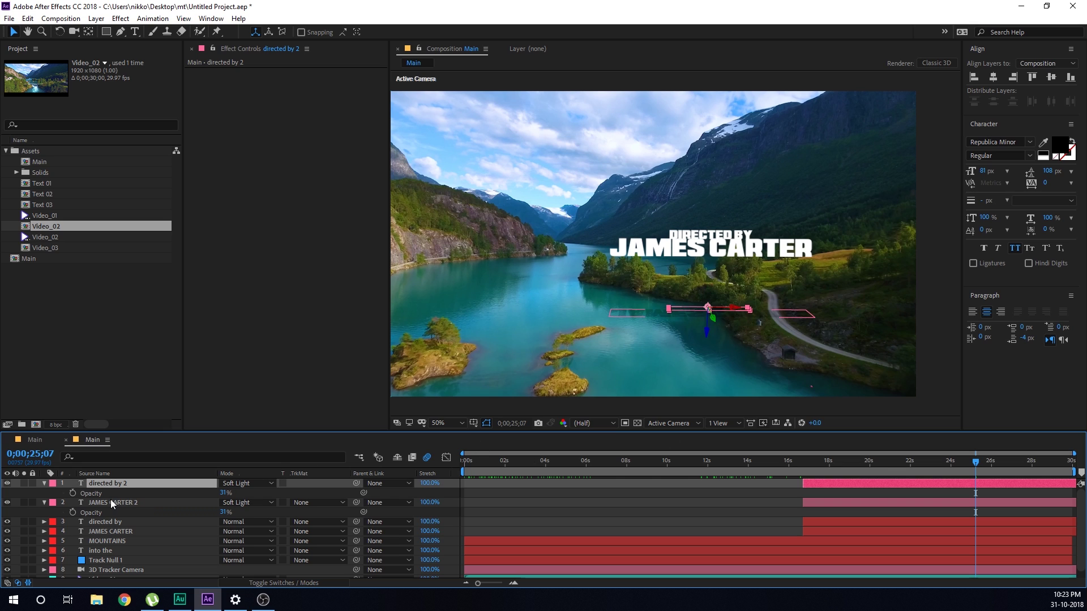
ctrl+click(111, 500)
key(ctrl+space)
click(534, 501)
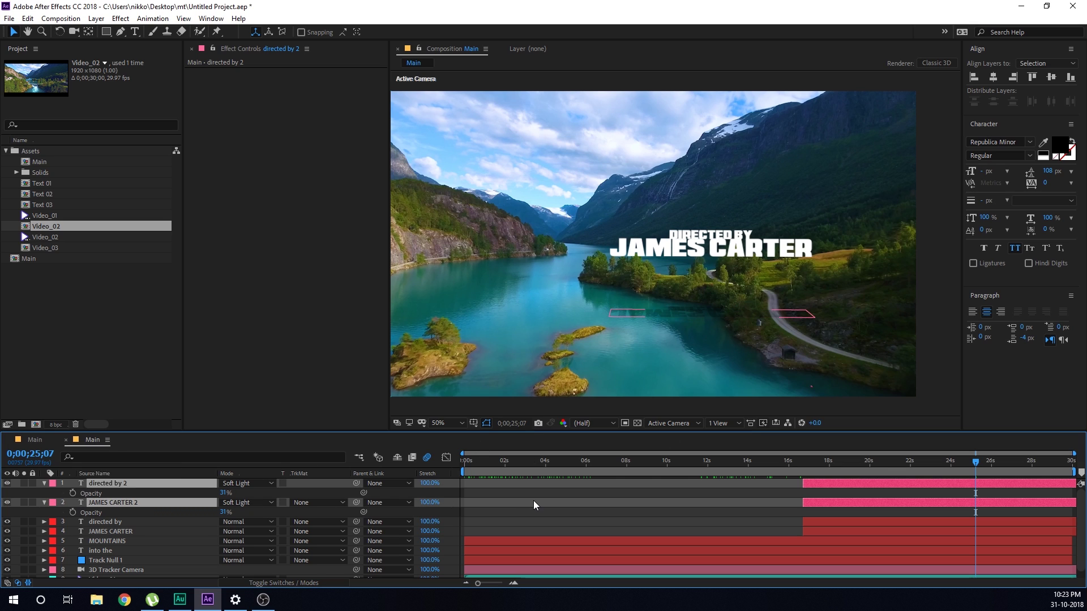
click(93, 485)
key(ctrl+space)
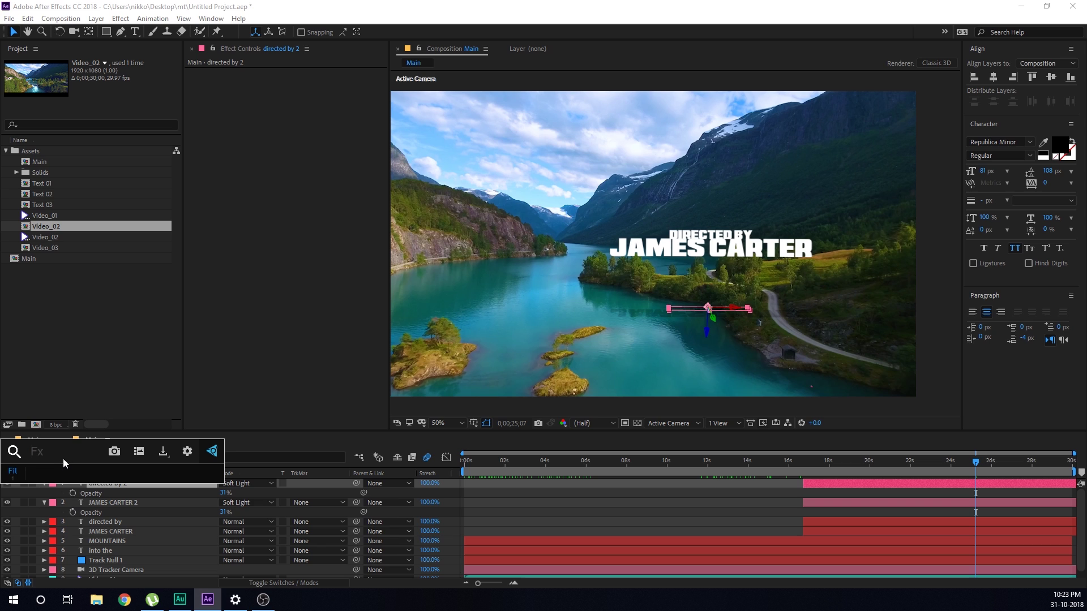
Apply Fast Blur (Legacy) with Blurriness 2.0 to the 'directed by 2' reflection
text(fas)
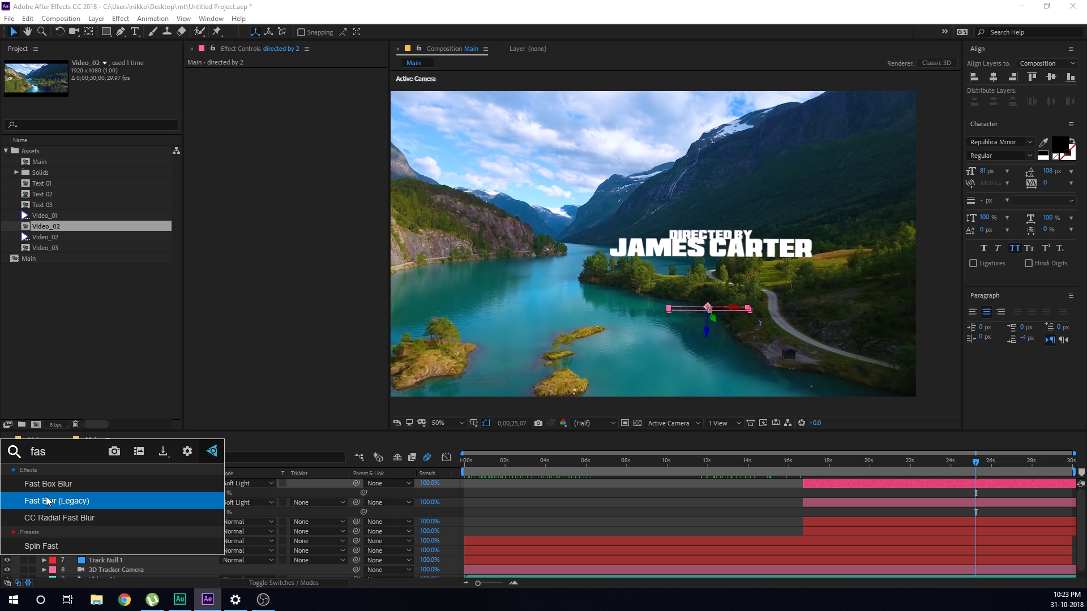
click(48, 501)
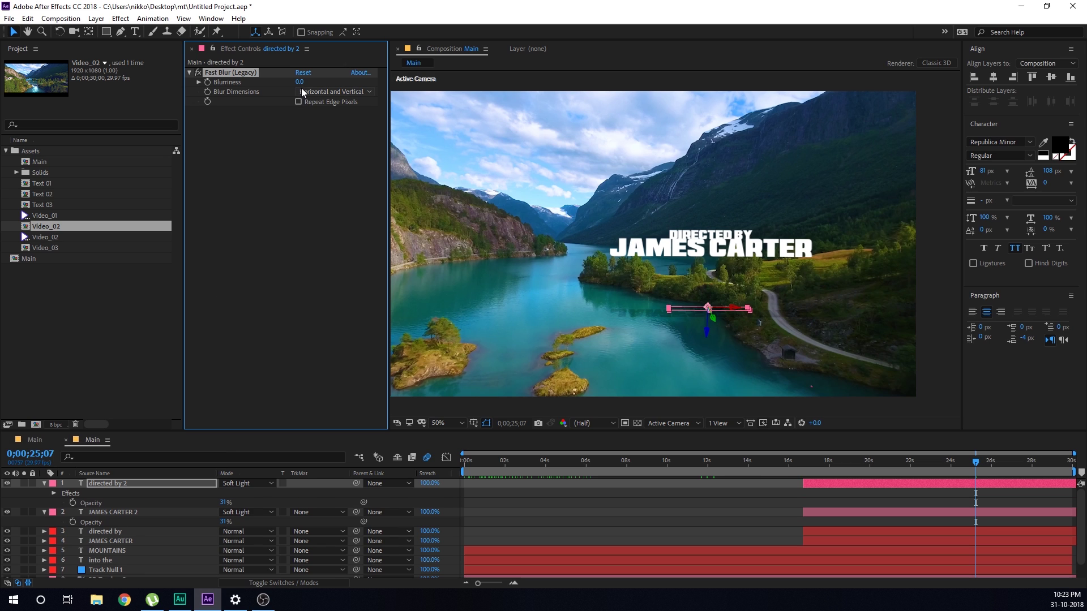
scroll(663, 291, up, 4)
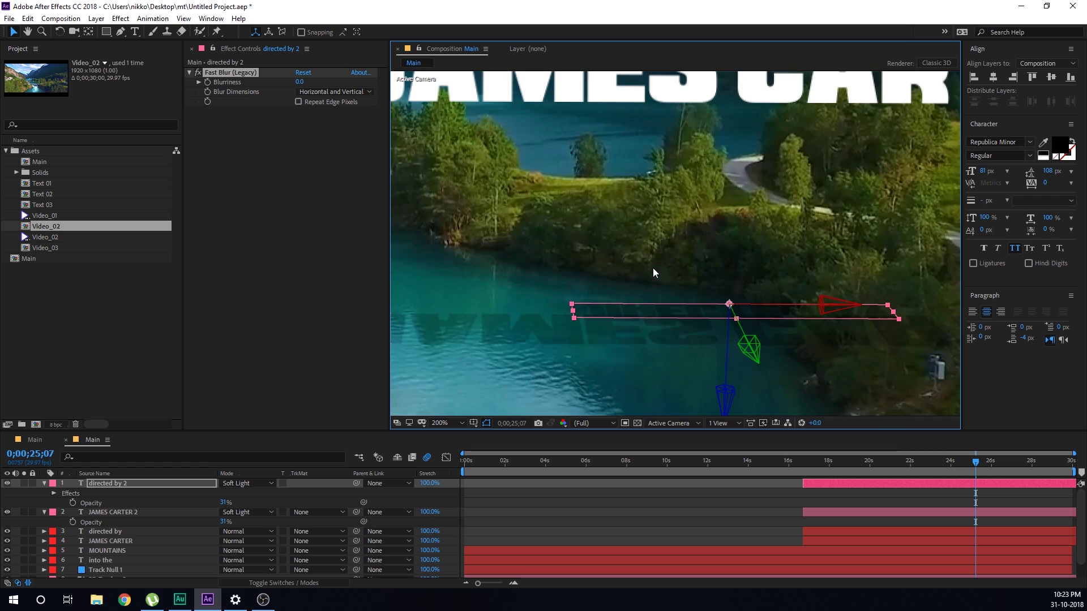
click(296, 81)
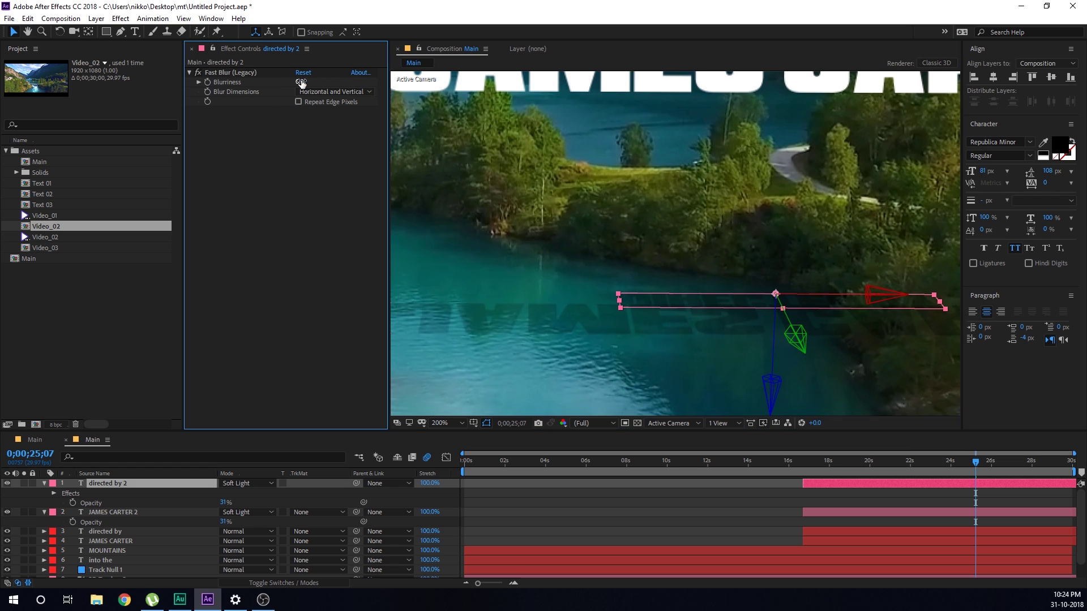
click(300, 82)
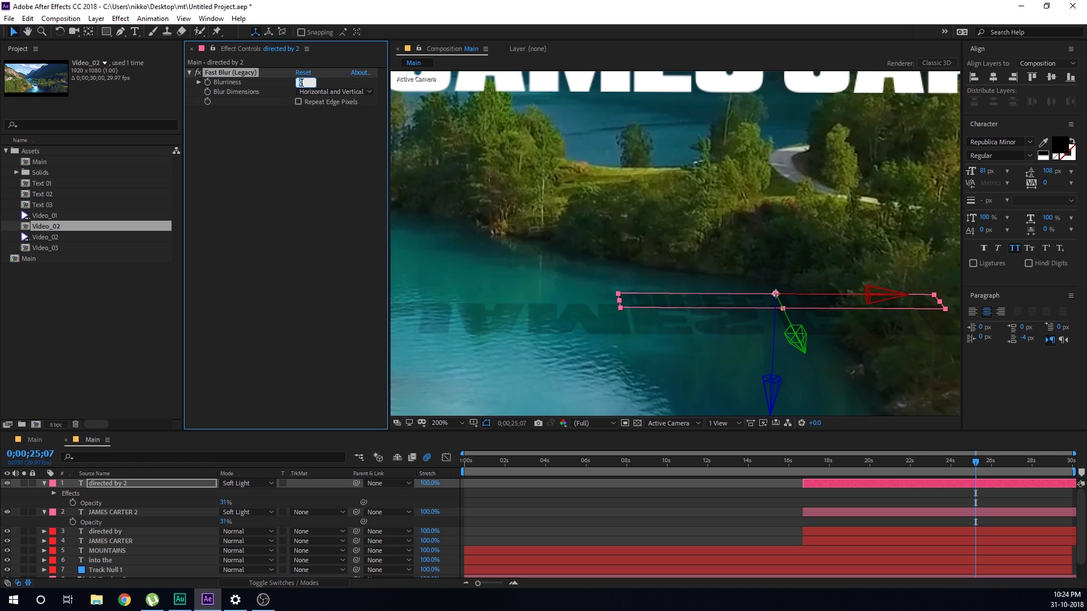
key(Return)
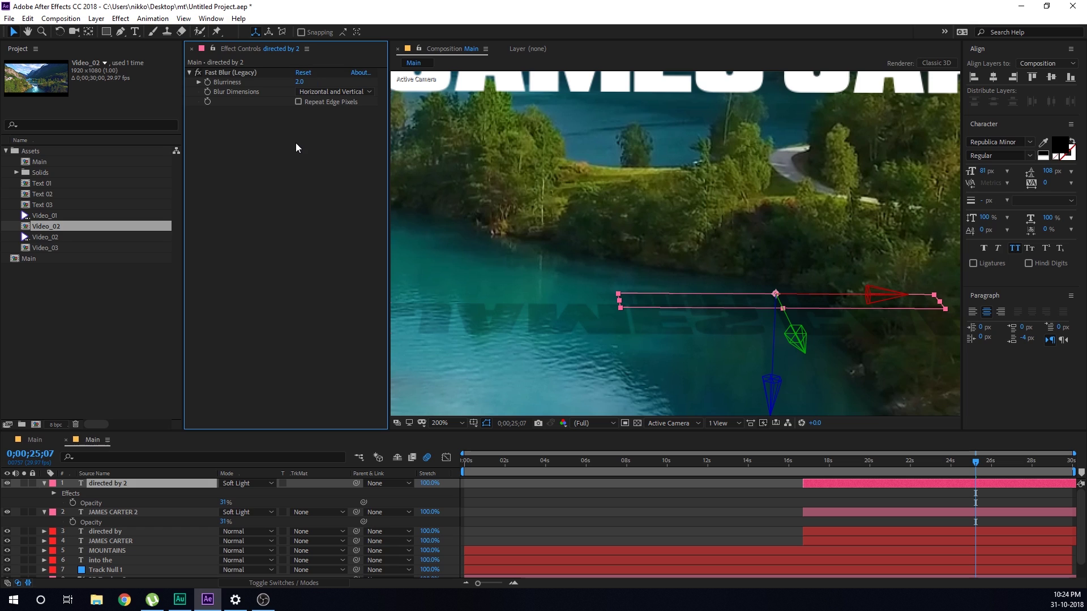
Paste the Fast Blur onto the name reflection layer and raise its opacity to about 40%
click(236, 74)
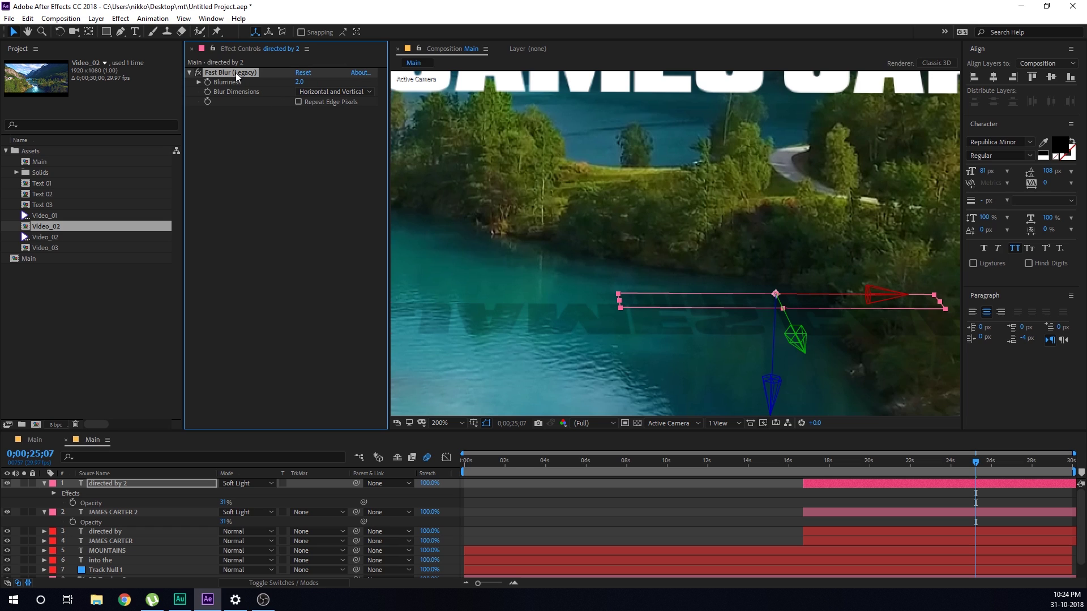
click(108, 513)
key(ctrl+v)
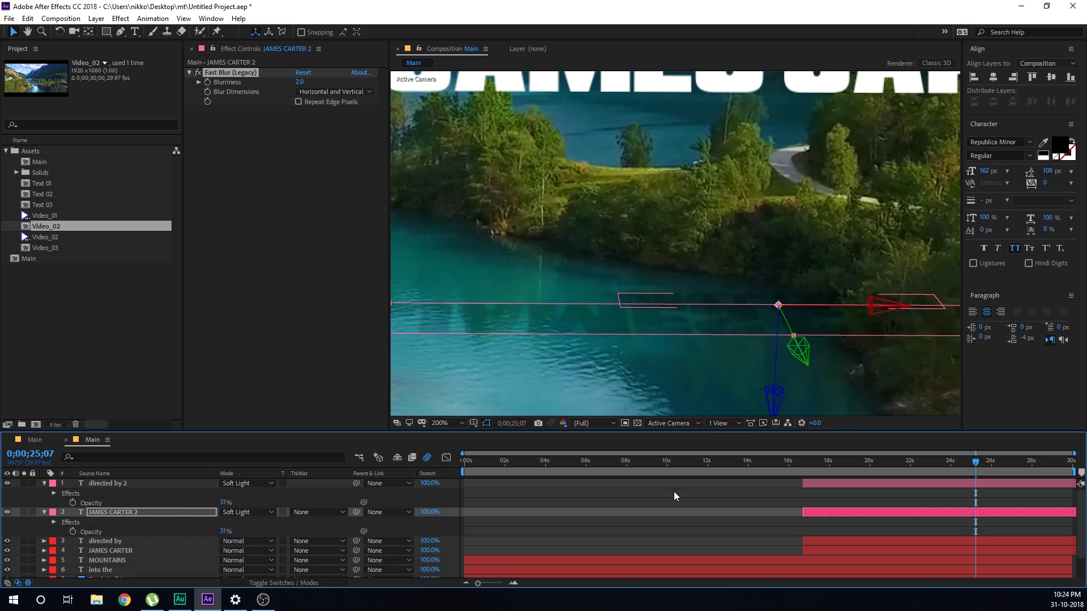
drag(223, 531, 227, 532)
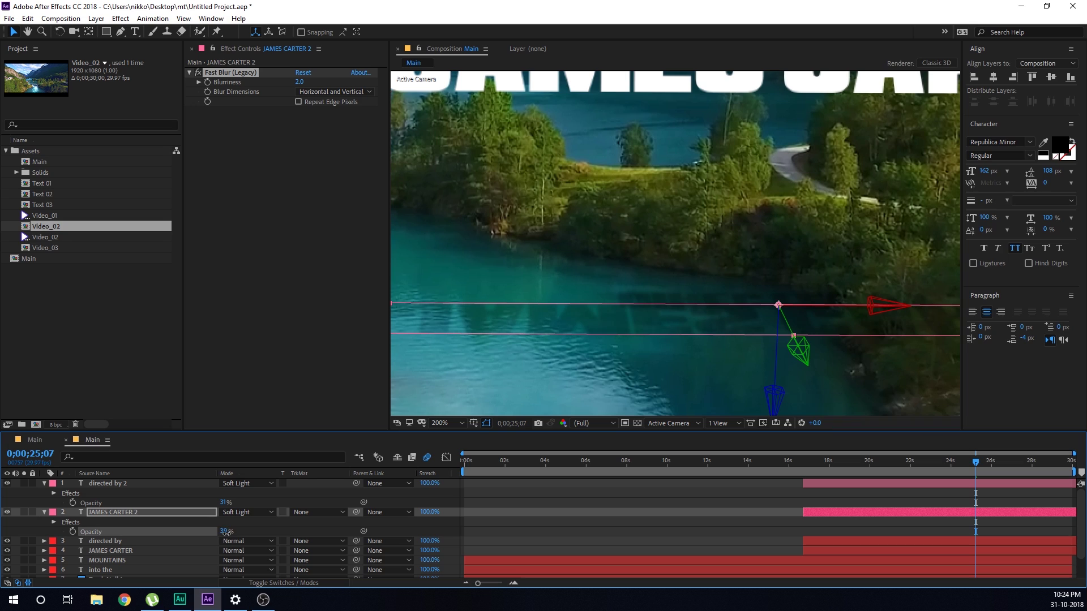
click(629, 544)
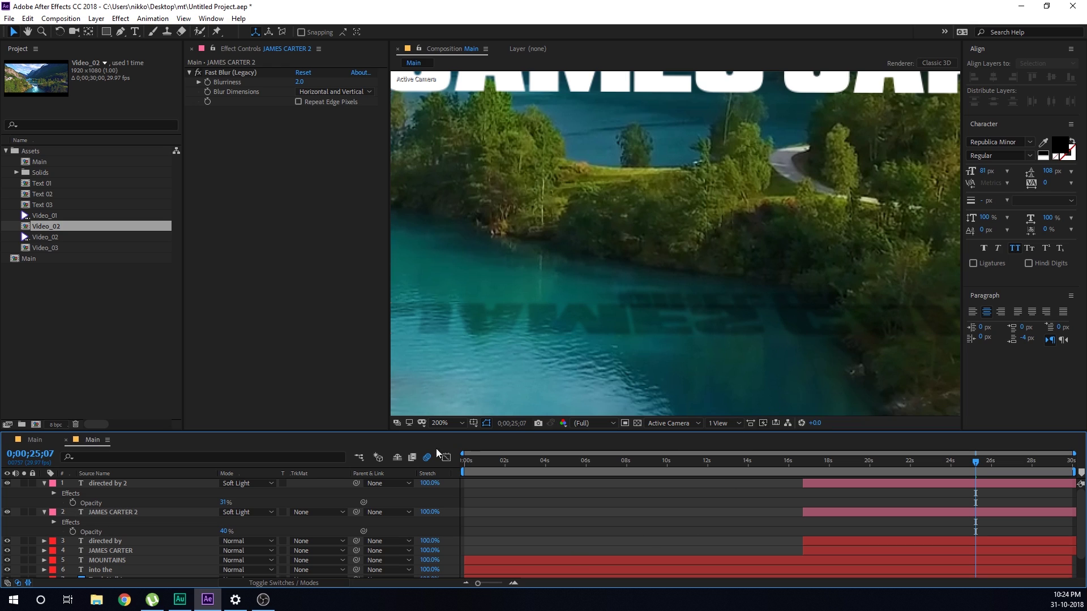
Move the playhead from 17;17 to 0;00;21;05, where the full title and reflection show
click(113, 485)
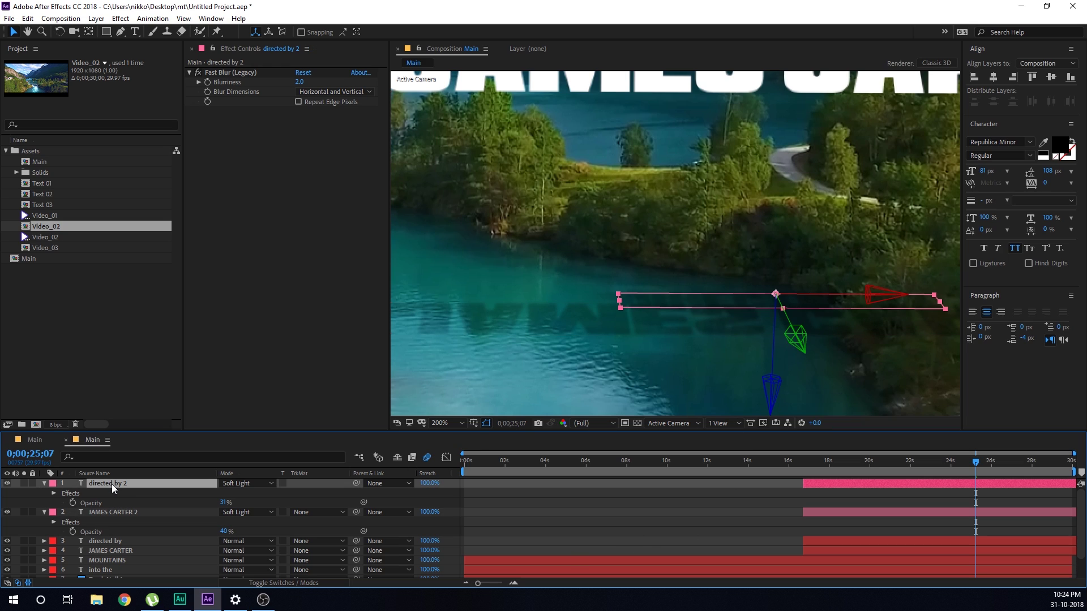
click(795, 336)
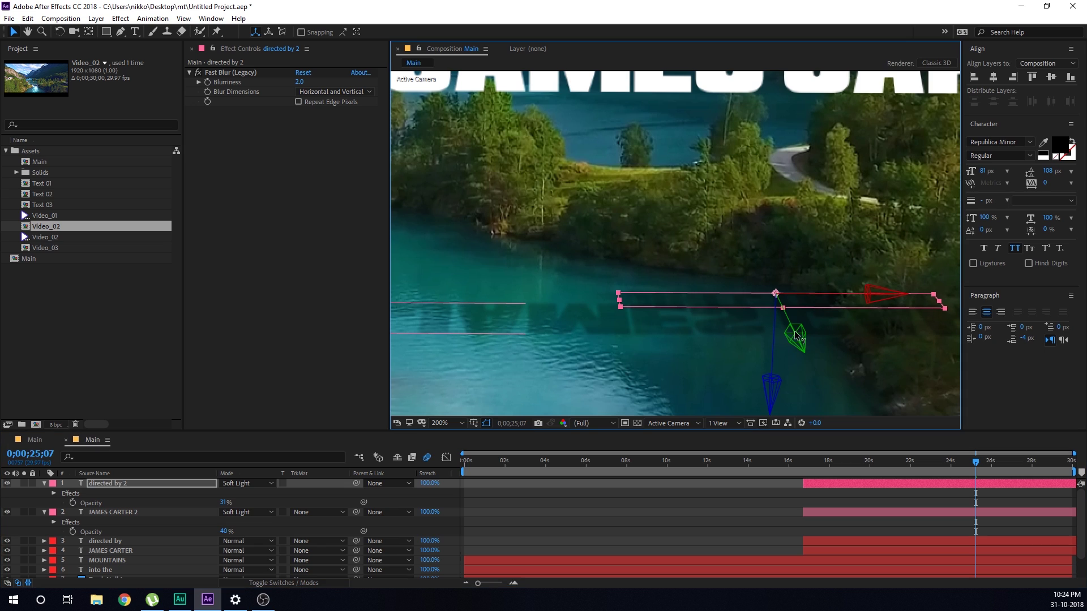
click(634, 514)
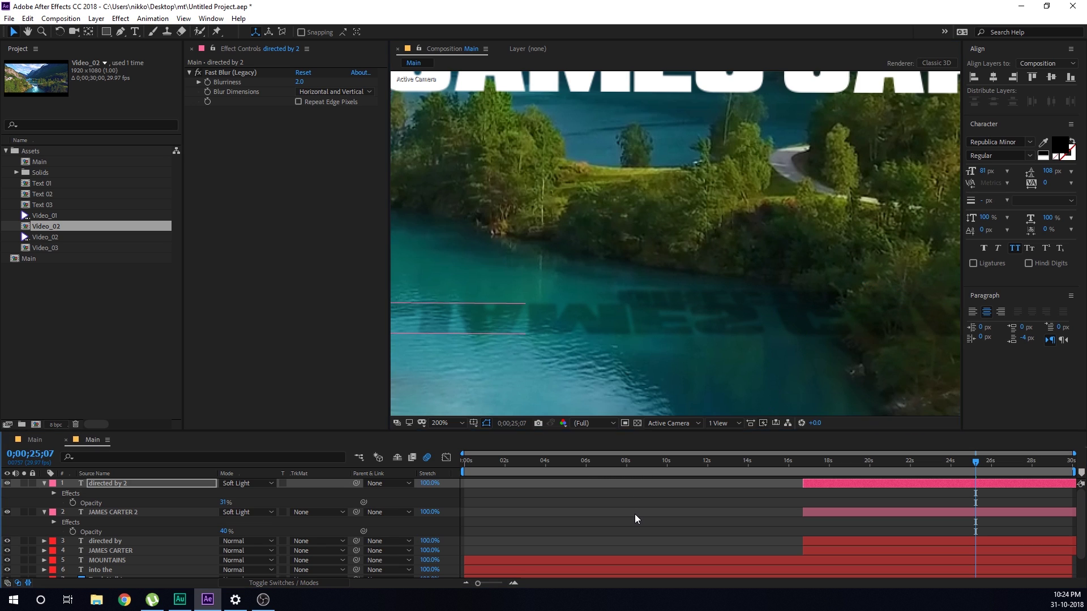
scroll(710, 347, down, 1)
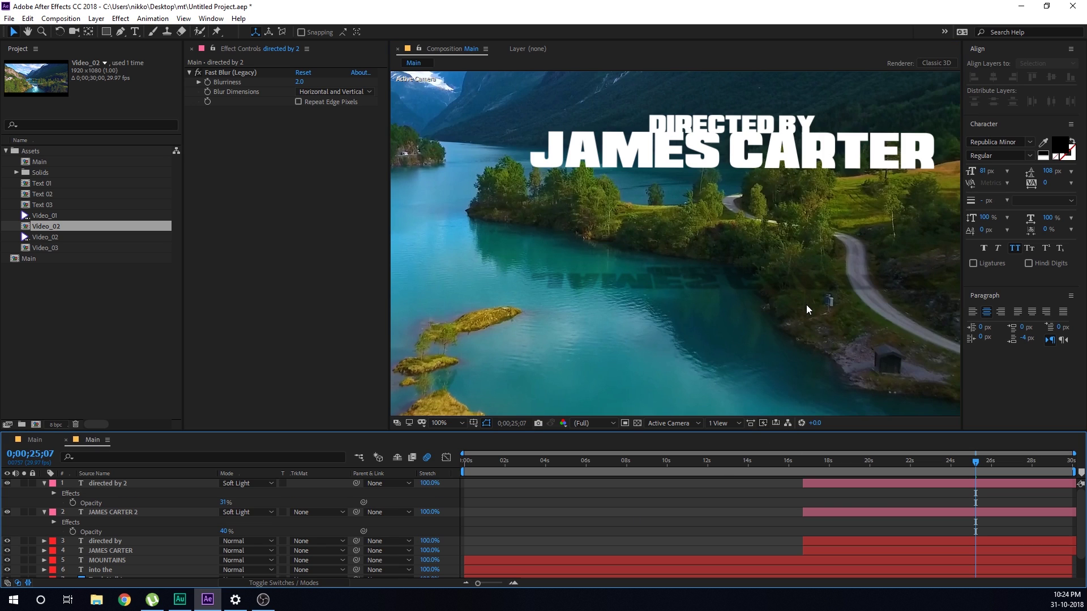
click(820, 465)
scroll(711, 343, down, 4)
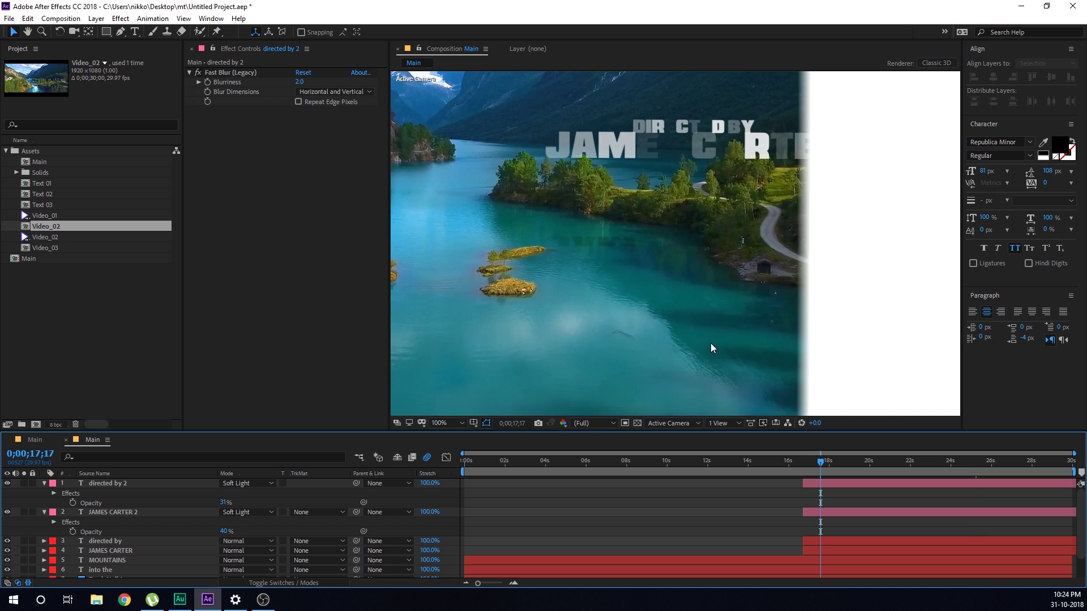
scroll(772, 375, up, 1)
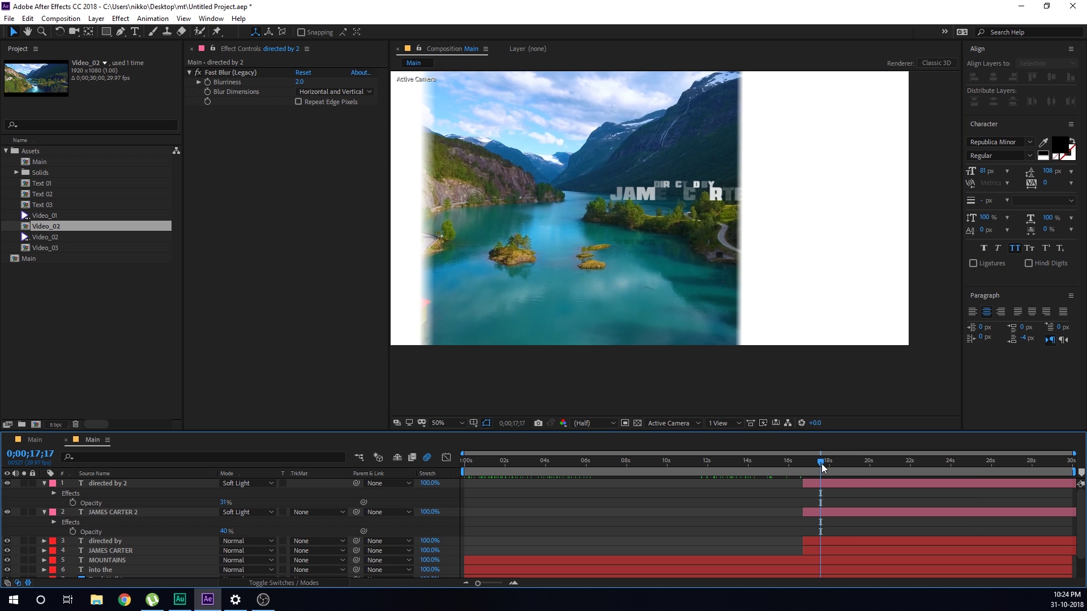
drag(821, 463, 893, 463)
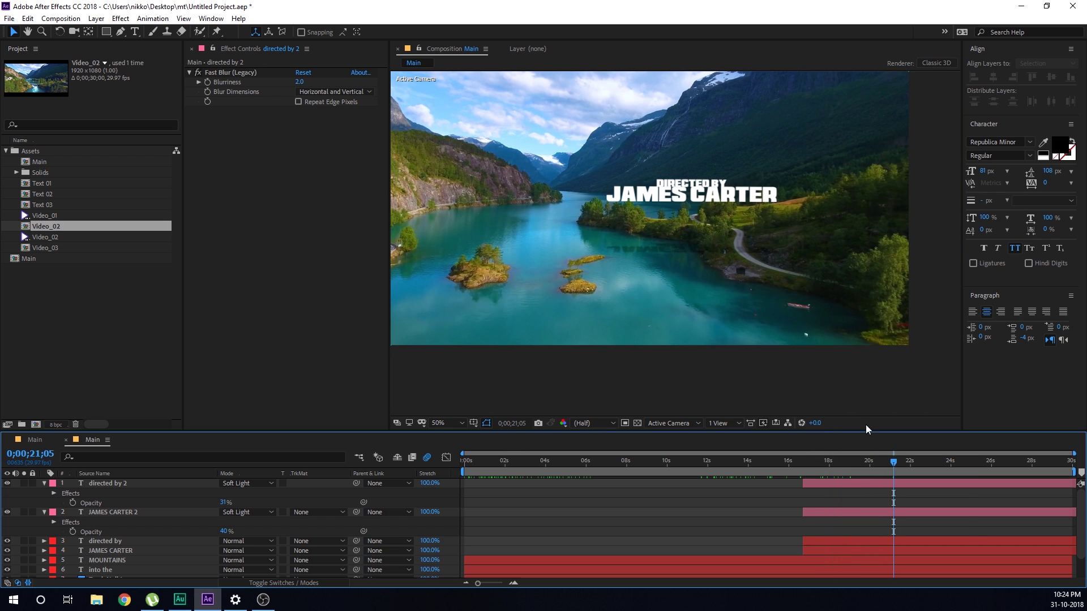
scroll(761, 240, up, 1)
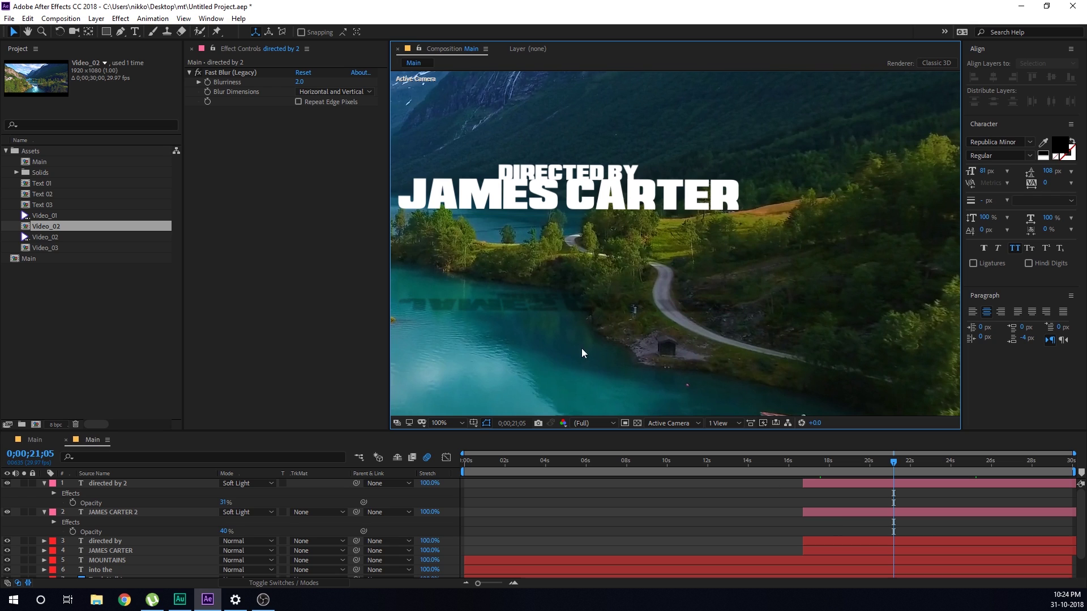
On the name reflection layer, start a Pen mask tracing the shoreline edge
click(111, 513)
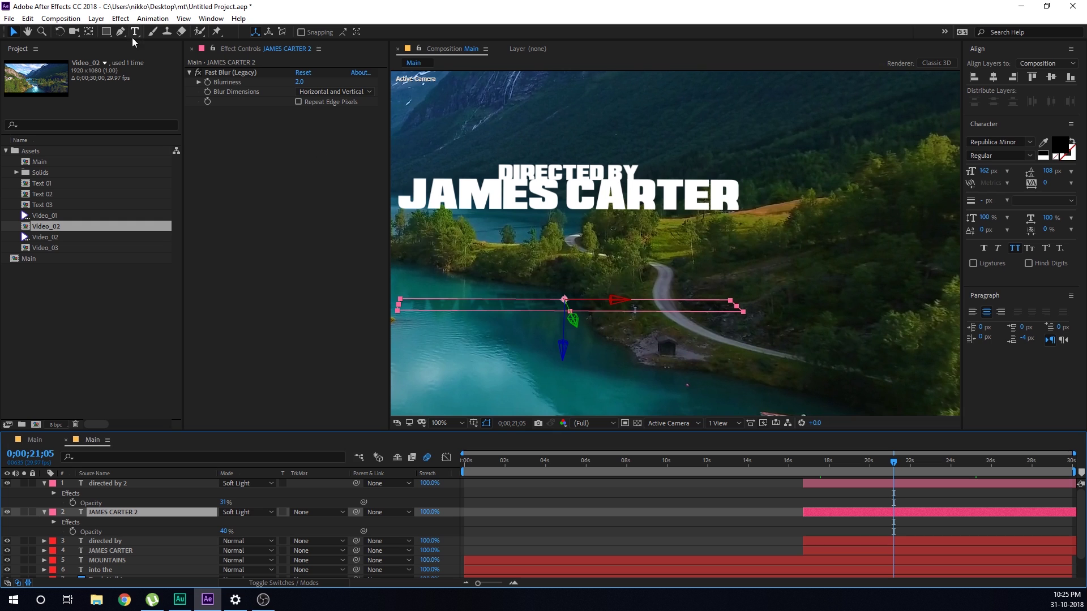
click(117, 35)
key(period)
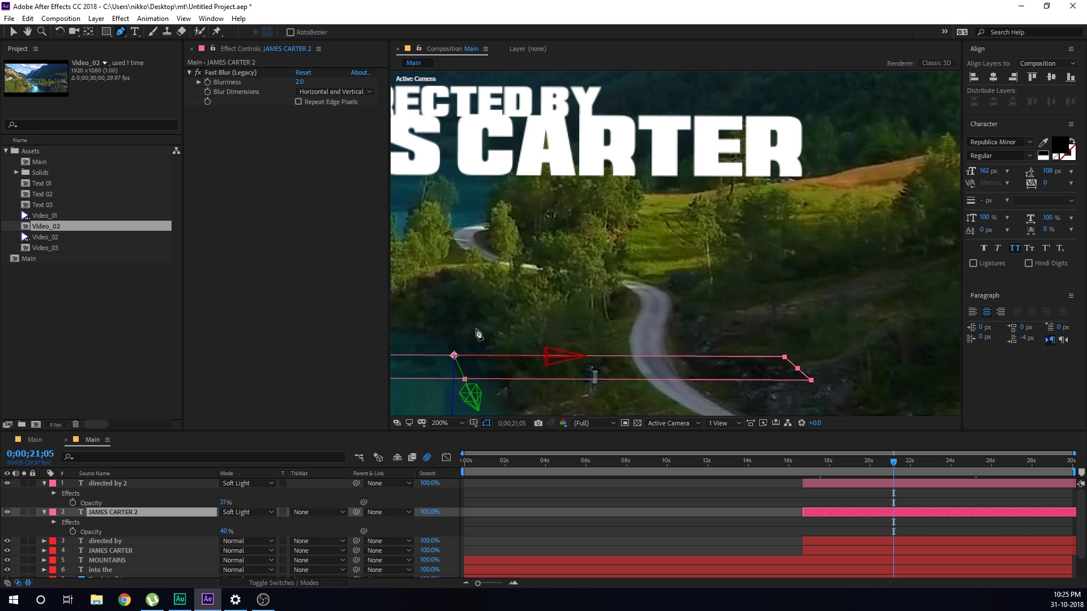
scroll(477, 334, up, 4)
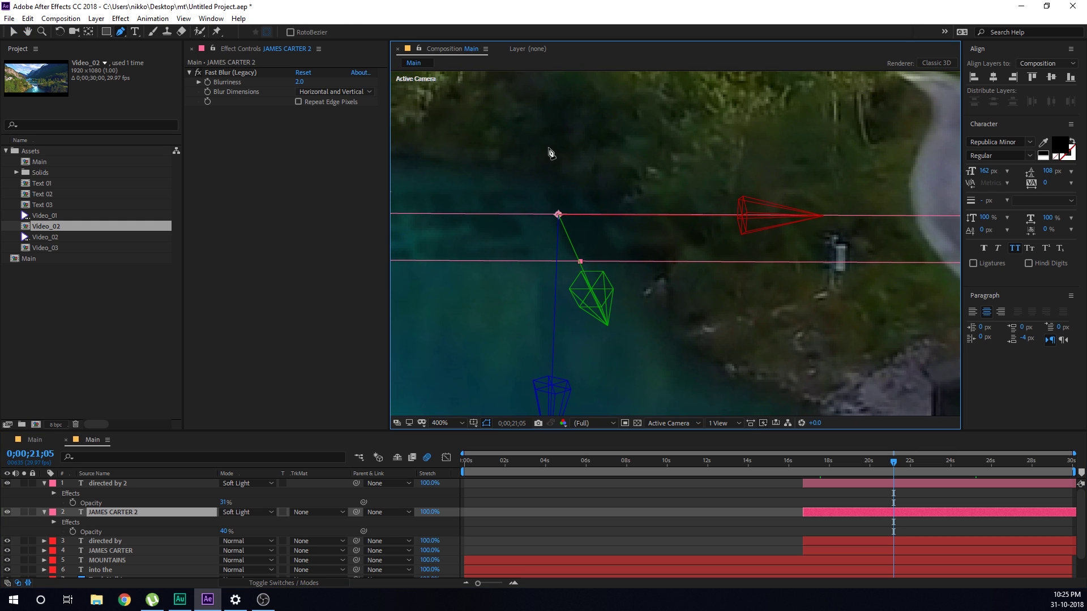
click(516, 164)
click(622, 227)
click(657, 288)
click(679, 348)
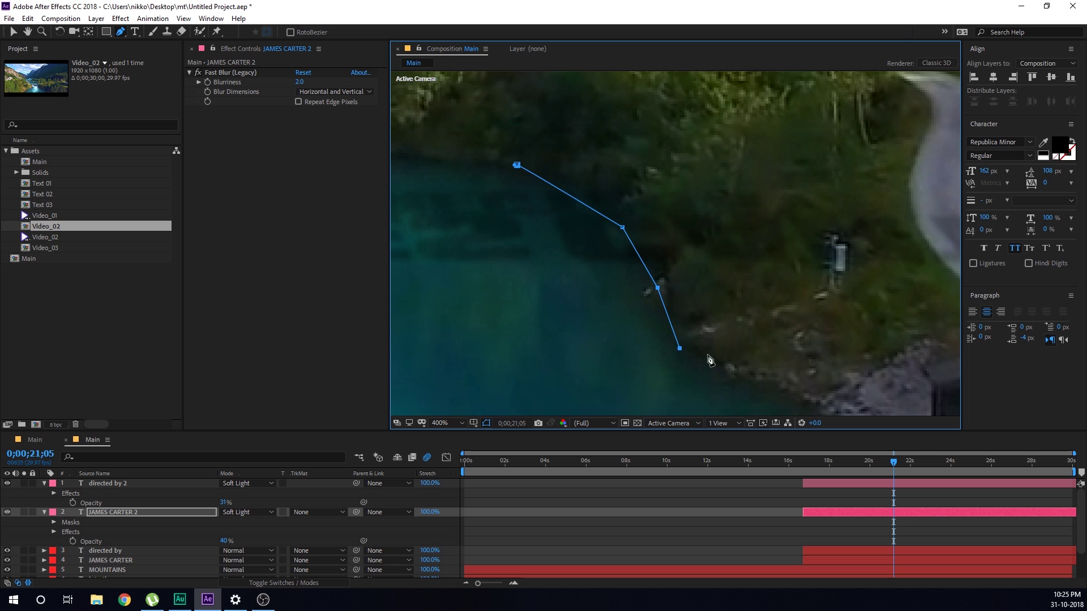
click(759, 378)
scroll(717, 280, down, 2)
drag(784, 275, 760, 286)
Close the mask around the land and set it to Inverted
click(863, 279)
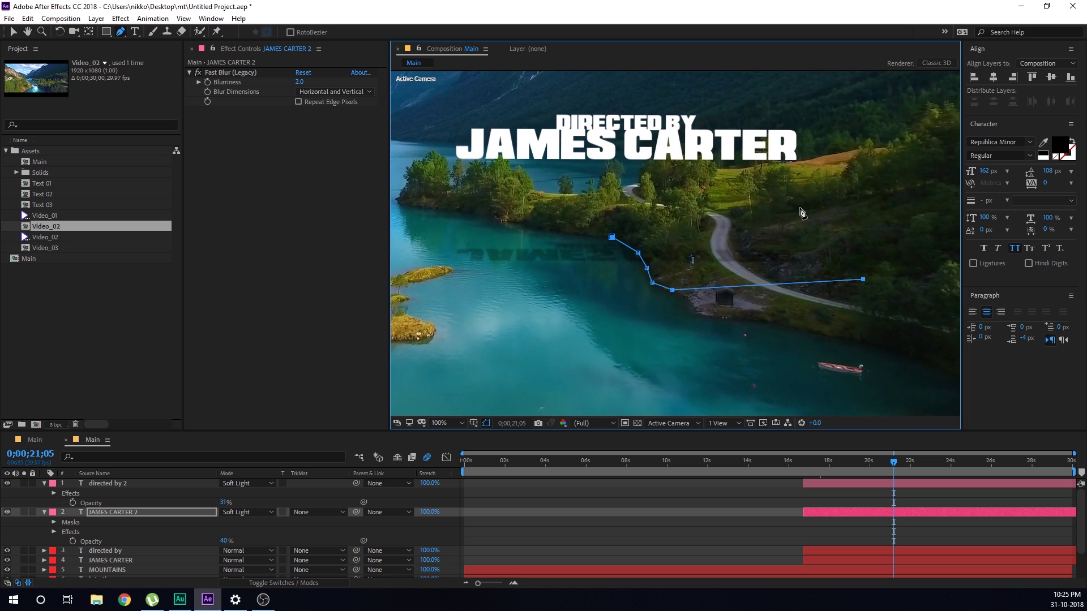
click(799, 207)
click(648, 218)
click(612, 237)
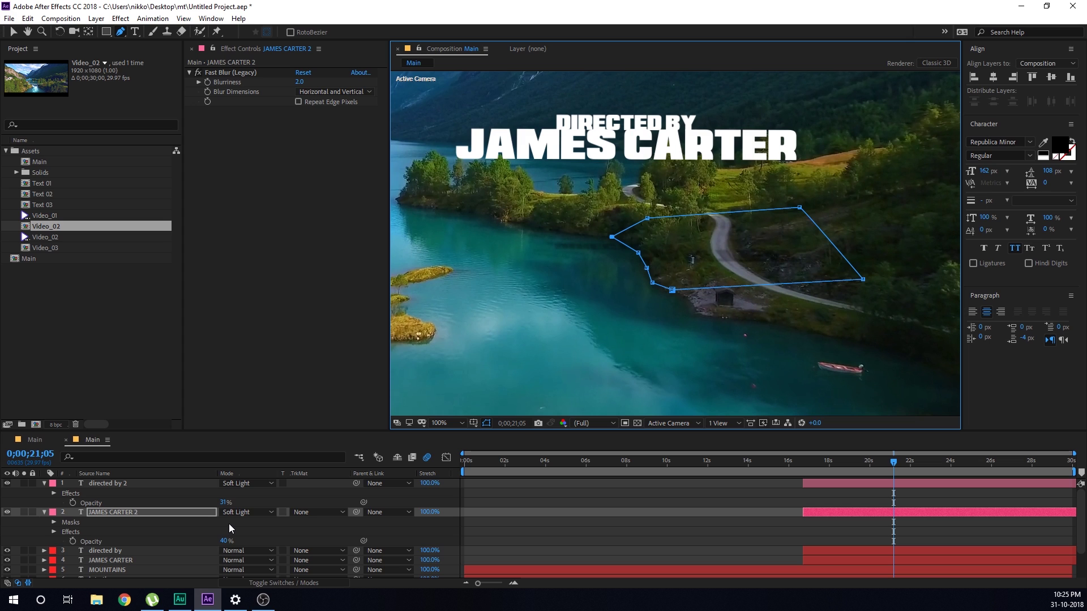
key(m)
click(279, 522)
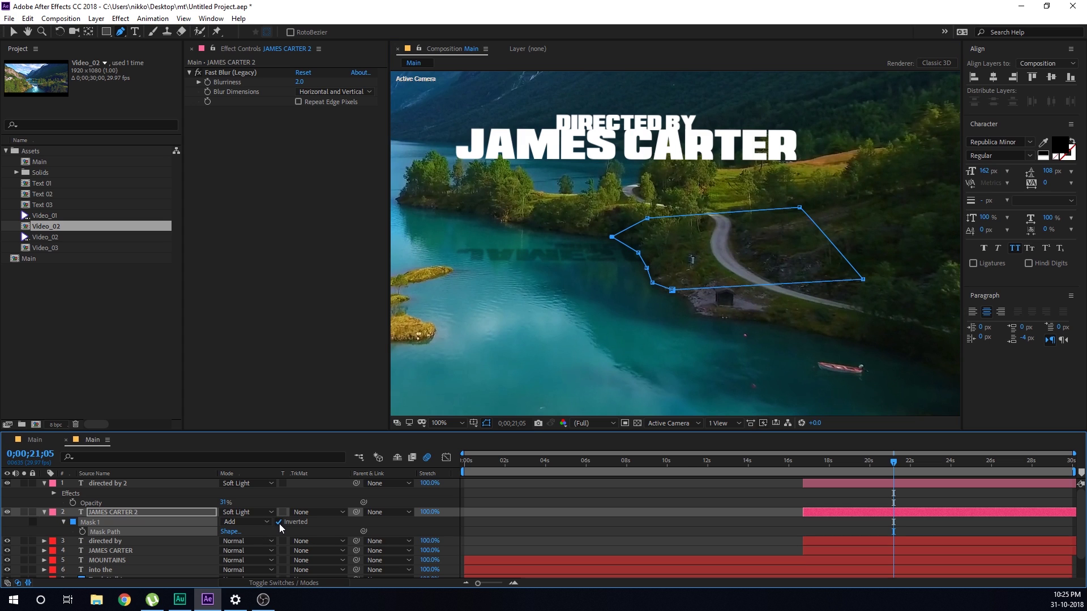
Draw a closed shoreline mask on 'directed by 2' and set it to Inverted
click(113, 485)
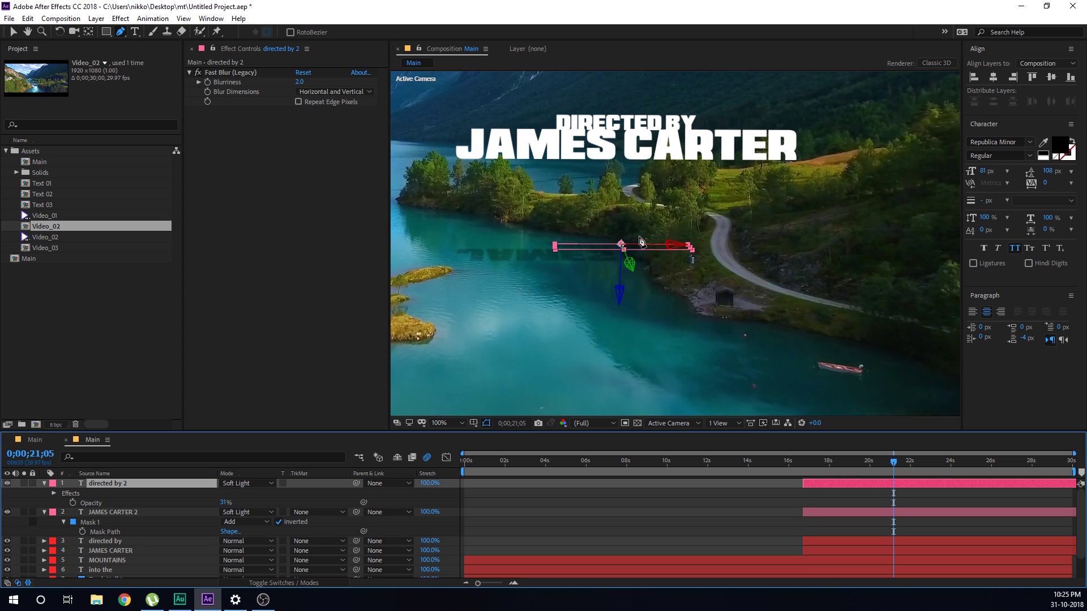
scroll(696, 252, up, 4)
drag(697, 252, 748, 252)
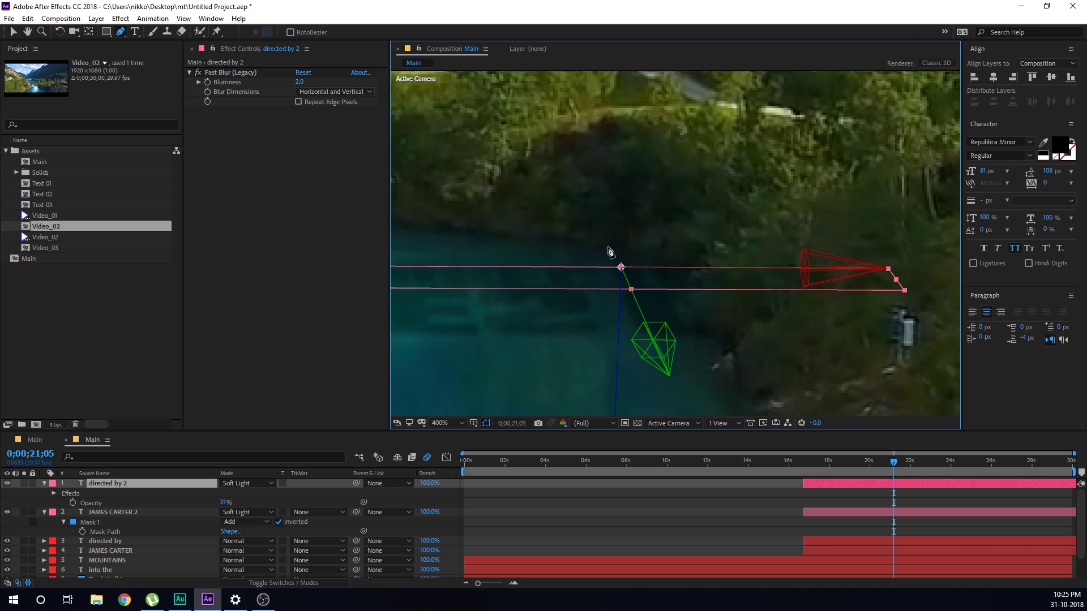
click(575, 240)
click(648, 271)
click(676, 304)
click(905, 330)
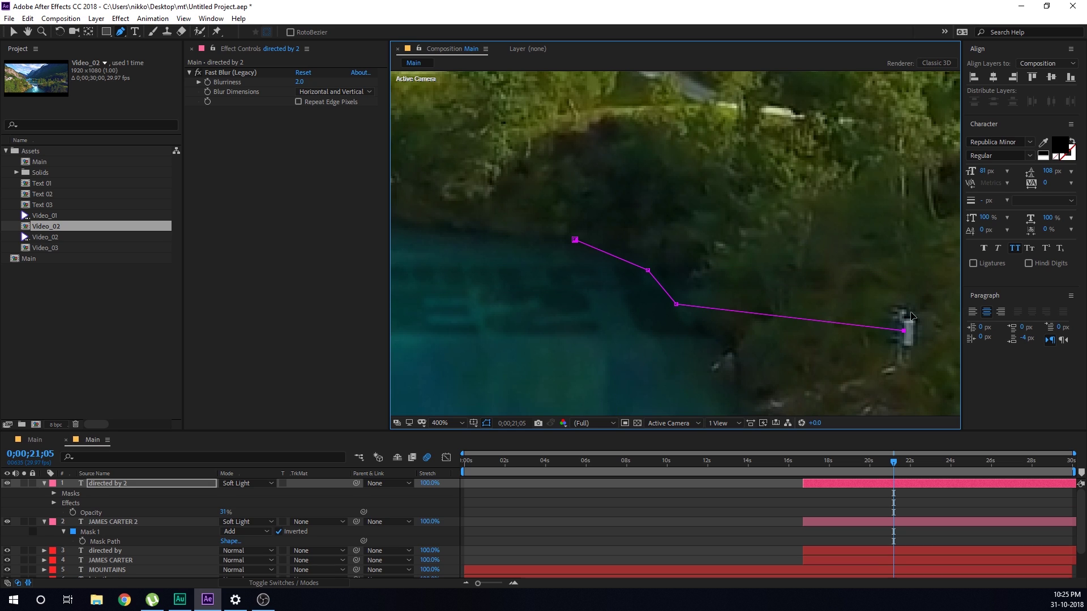
click(925, 244)
drag(792, 193, 739, 193)
click(576, 240)
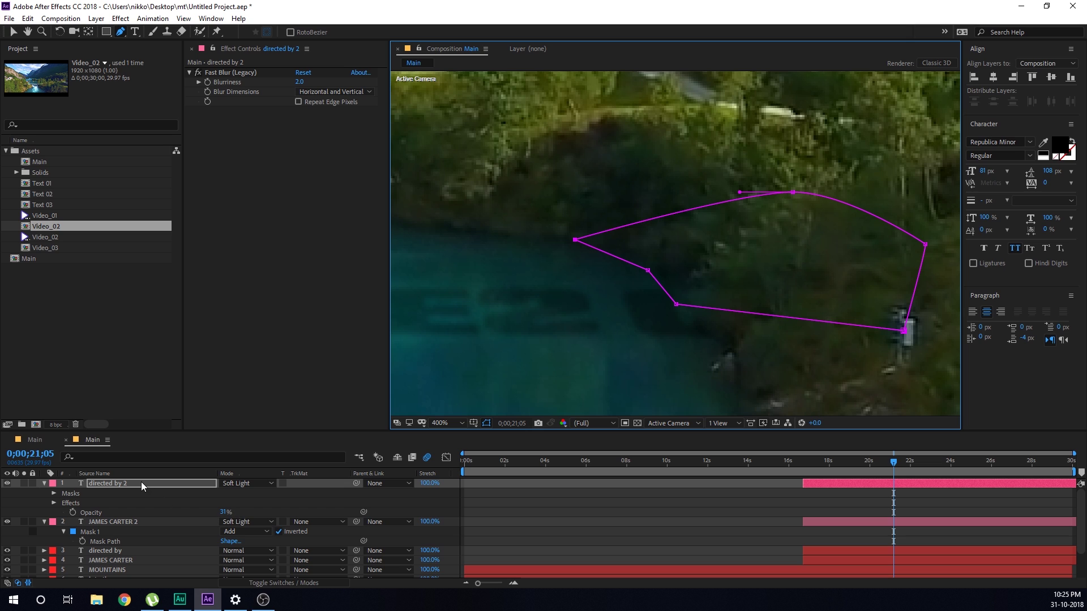
key(m)
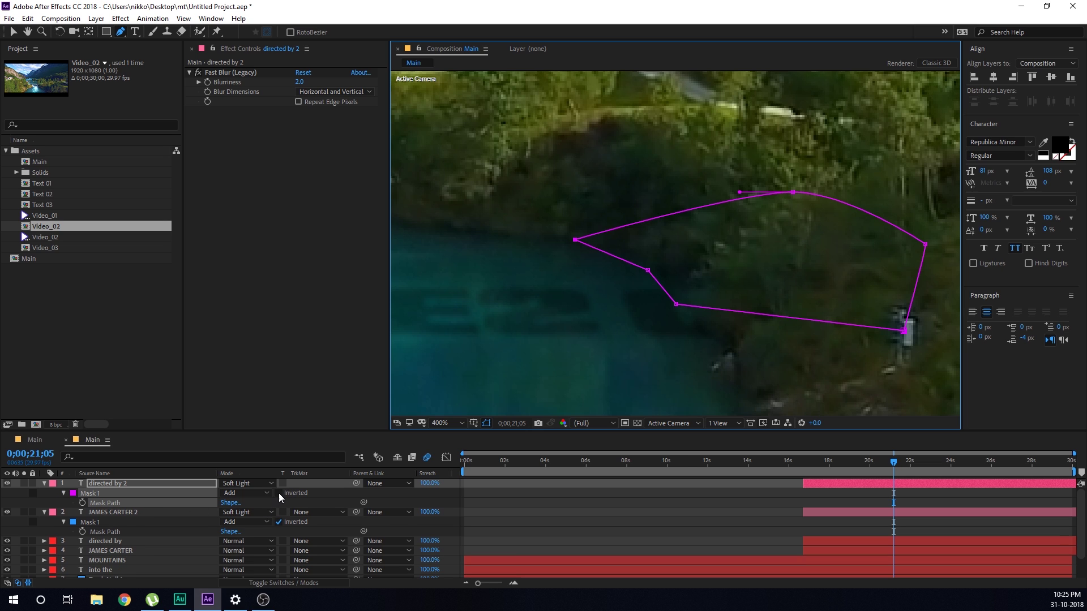
click(278, 493)
Deselect the layer and scrub back to check the masked reflection
scroll(604, 366, down, 6)
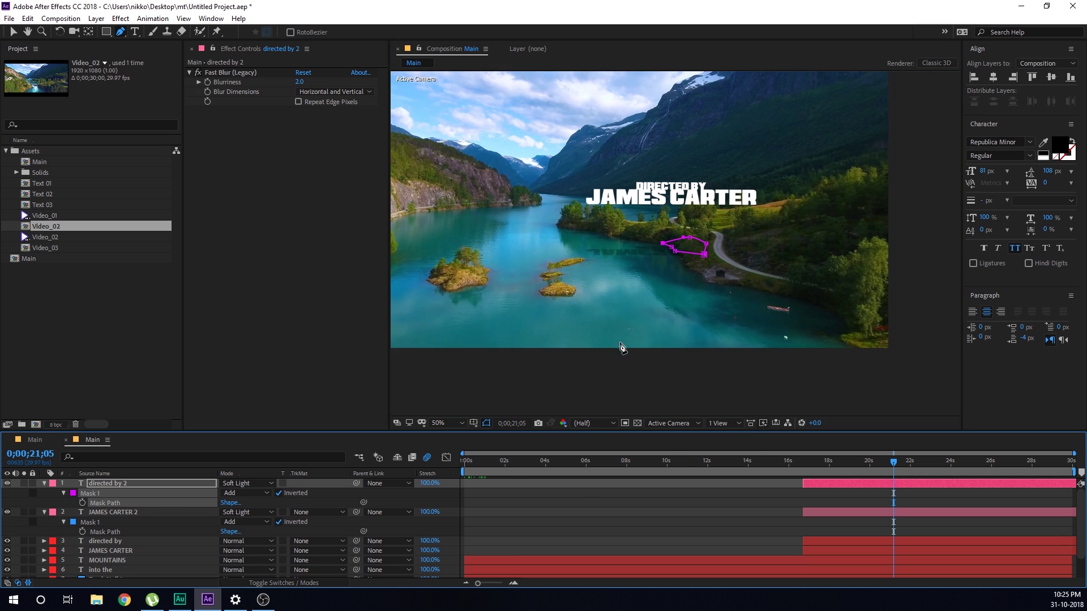
click(648, 507)
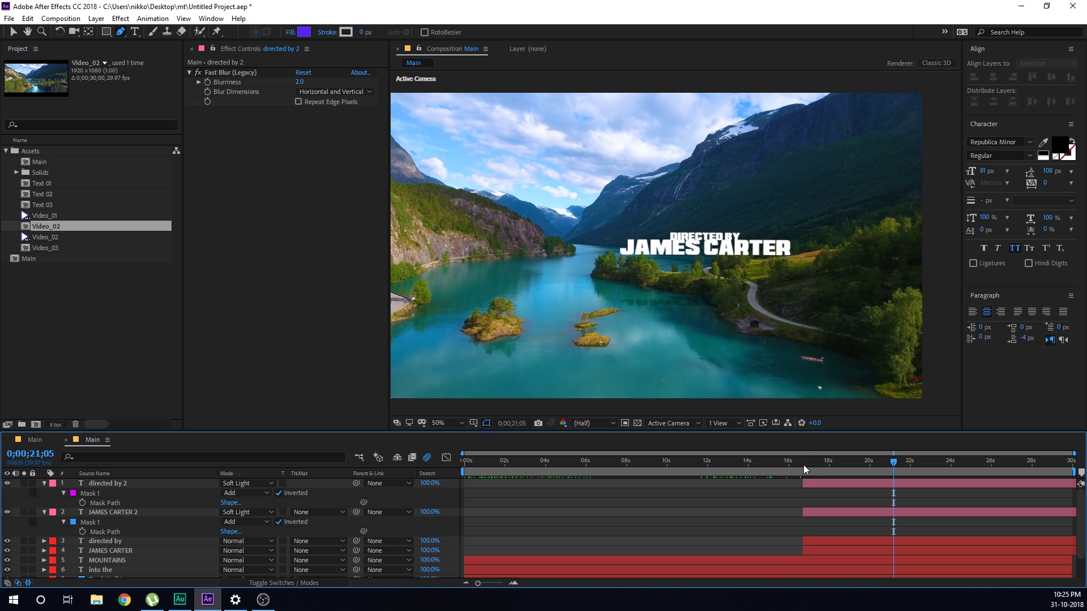
drag(804, 469, 498, 481)
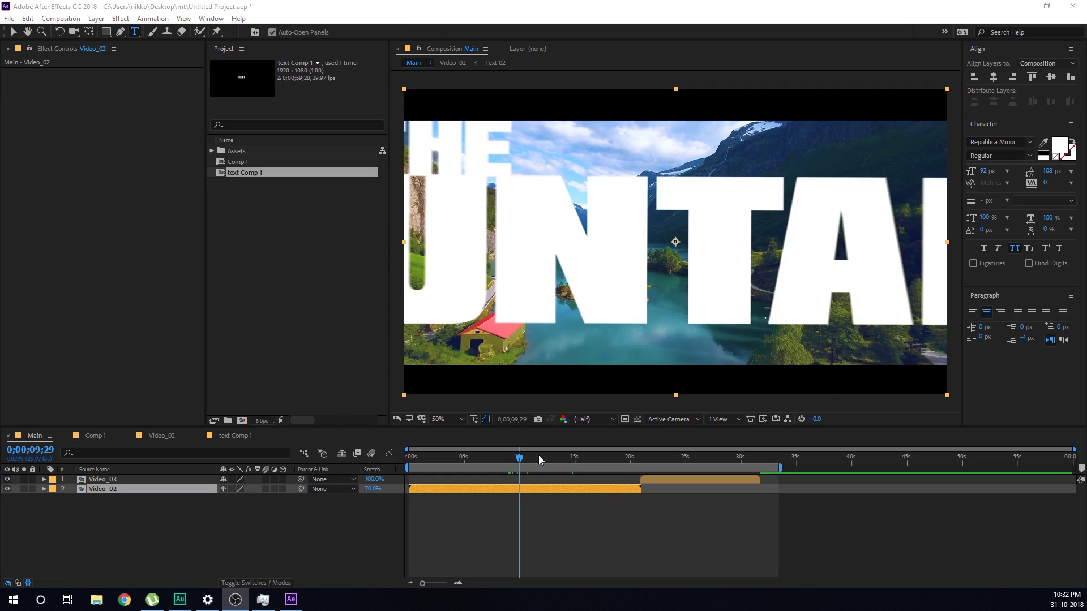
Scrub to the CITYSCAPE title near 25 s, then back to INTO THE MOUNTAINS and the directed-by credit
drag(621, 465, 684, 460)
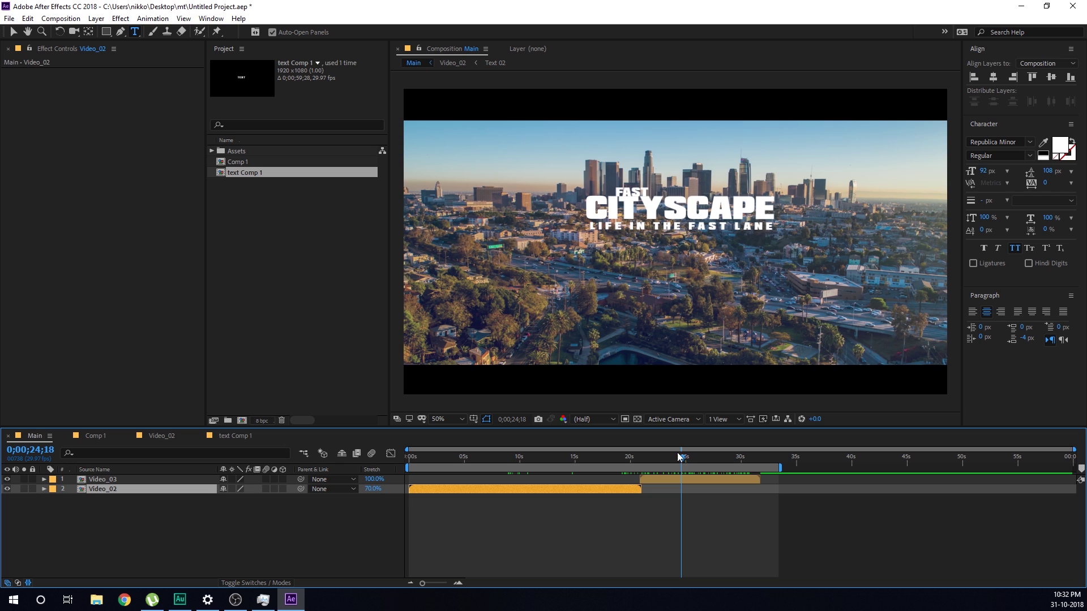
drag(520, 463, 492, 463)
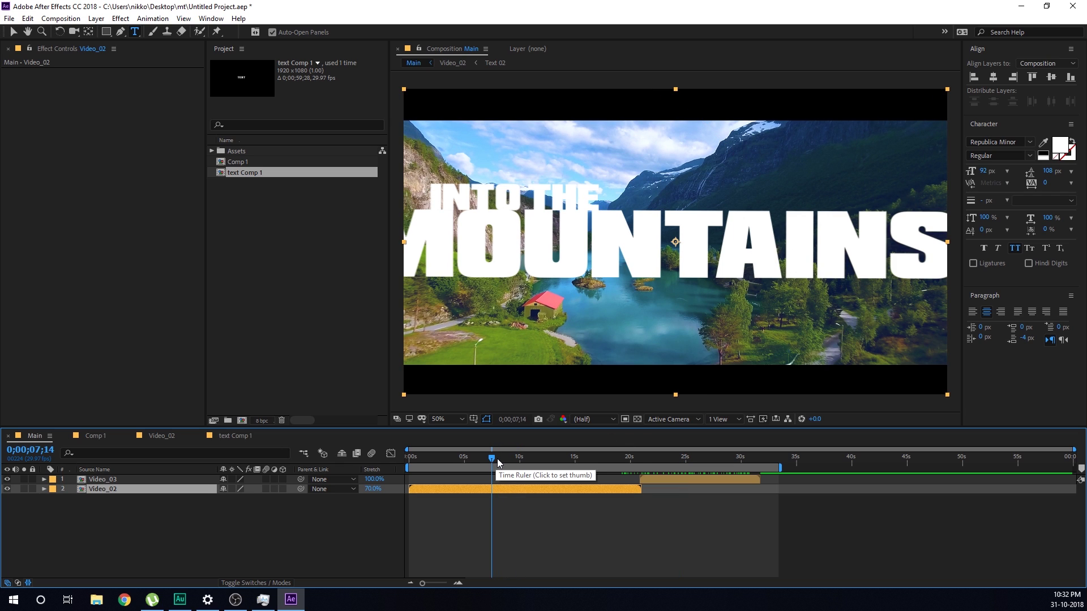
drag(503, 463, 544, 465)
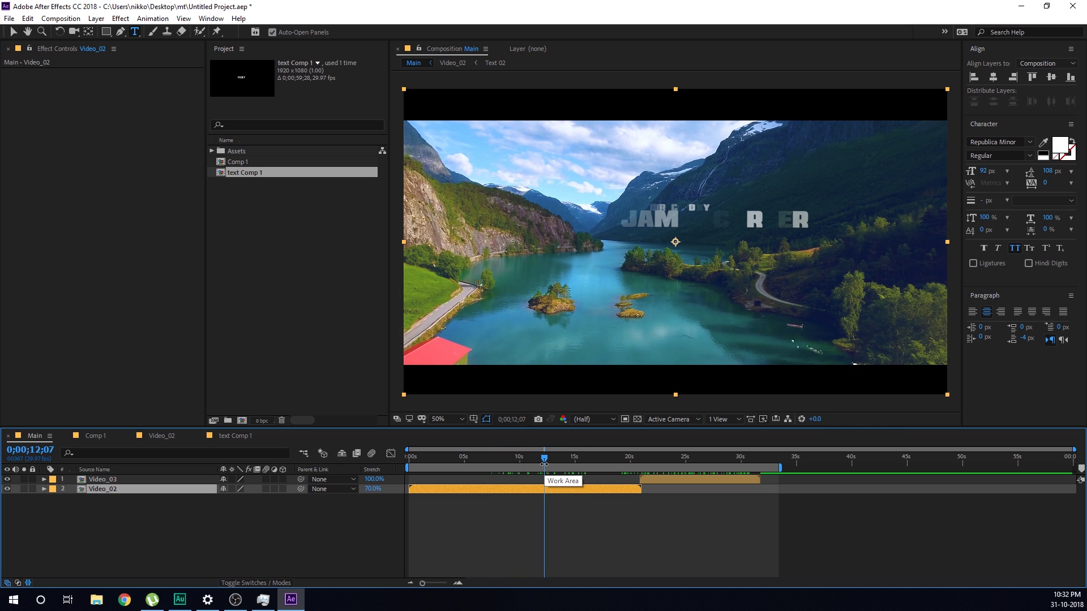